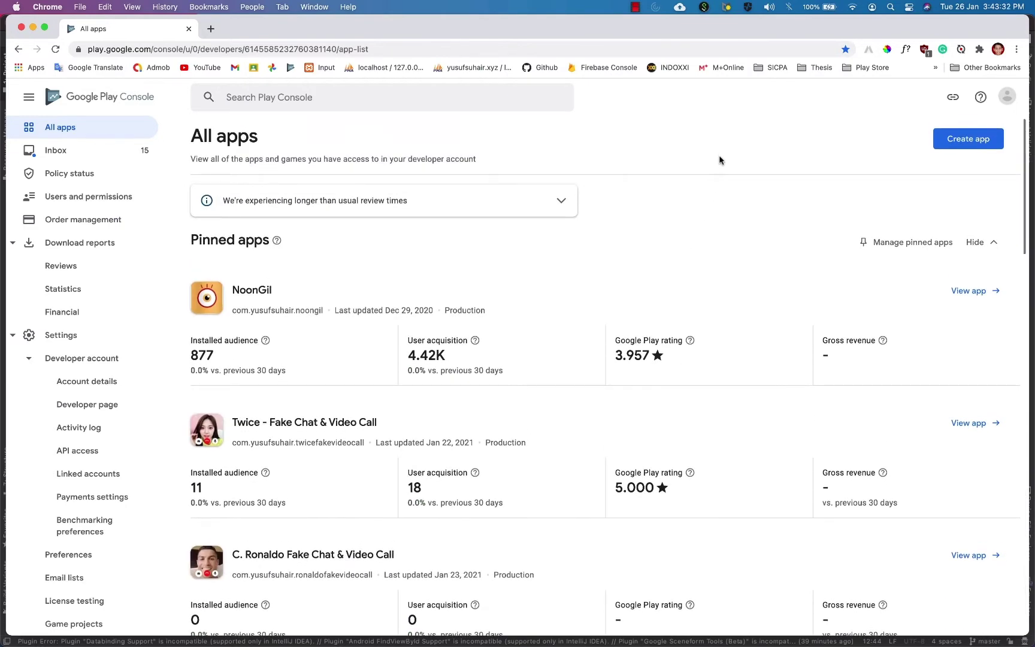
Start creating a new app from the All apps page.
left_click_drag(921, 30, 914, 31)
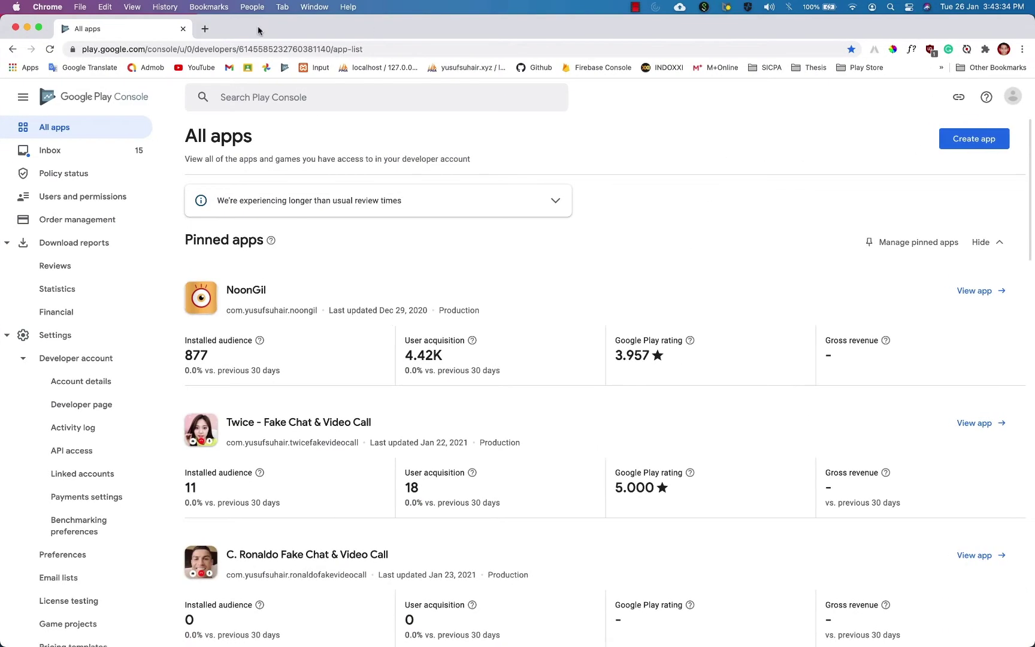
left_click(257, 49)
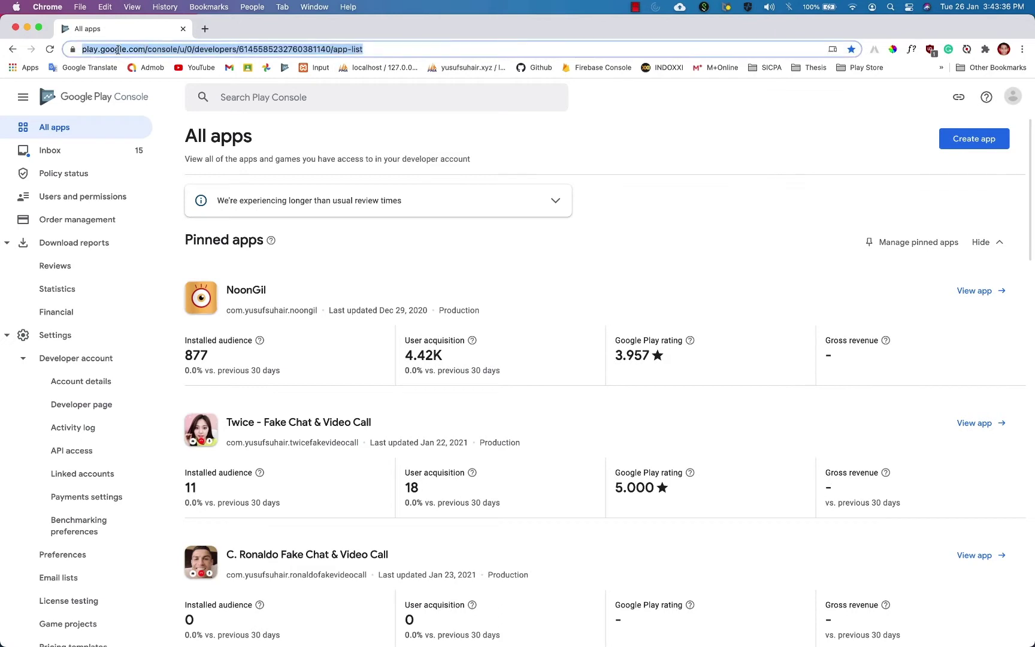
left_click(733, 133)
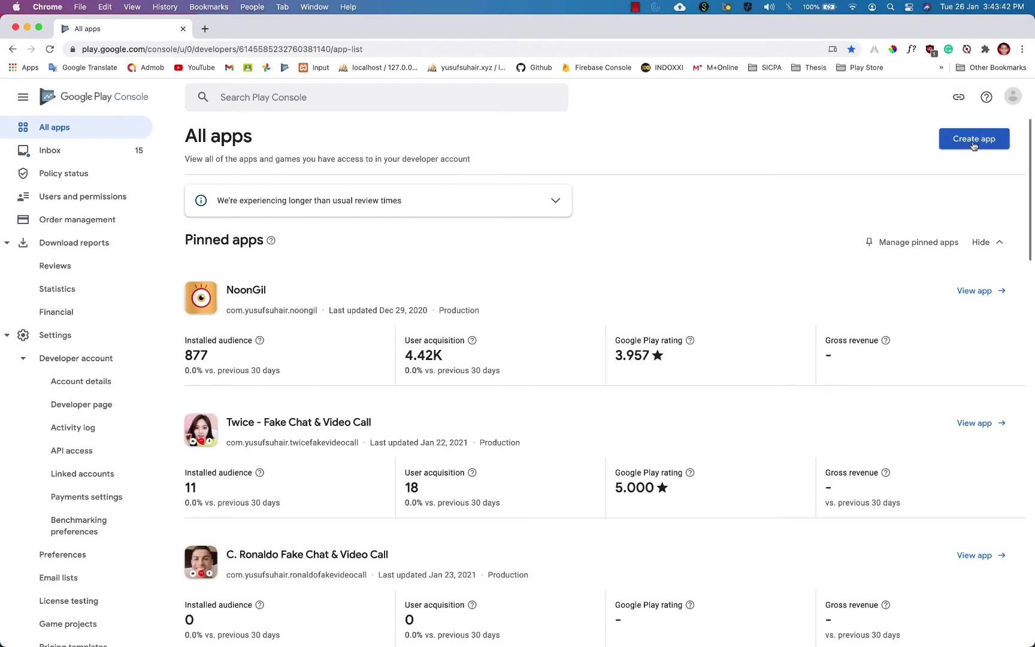
left_click(972, 139)
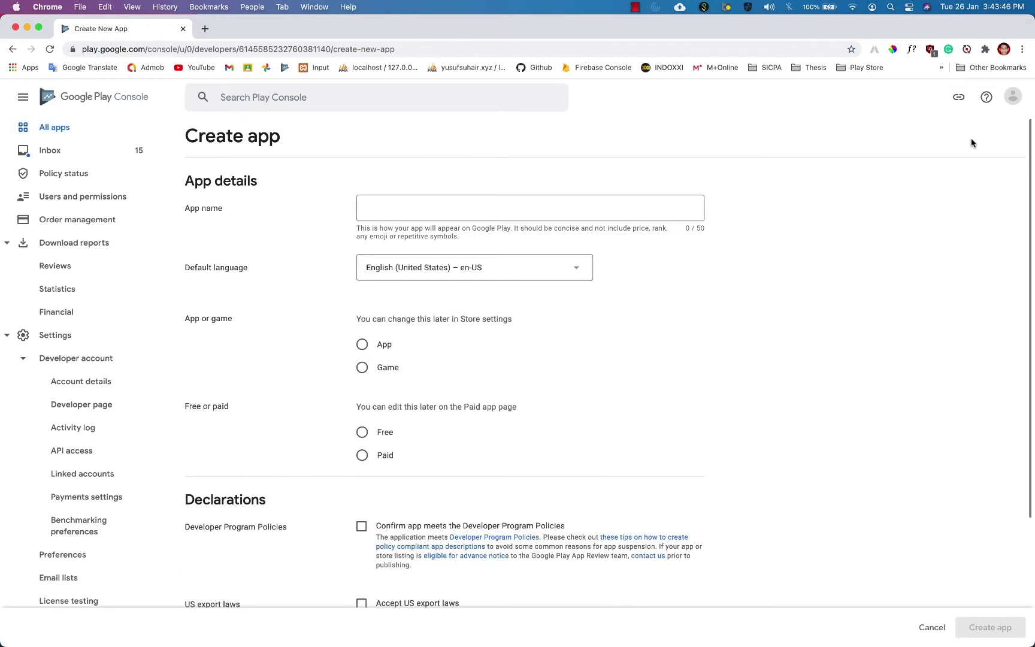
Name the app 'Testing Application' and set it as a free App, not a game.
left_click(577, 210)
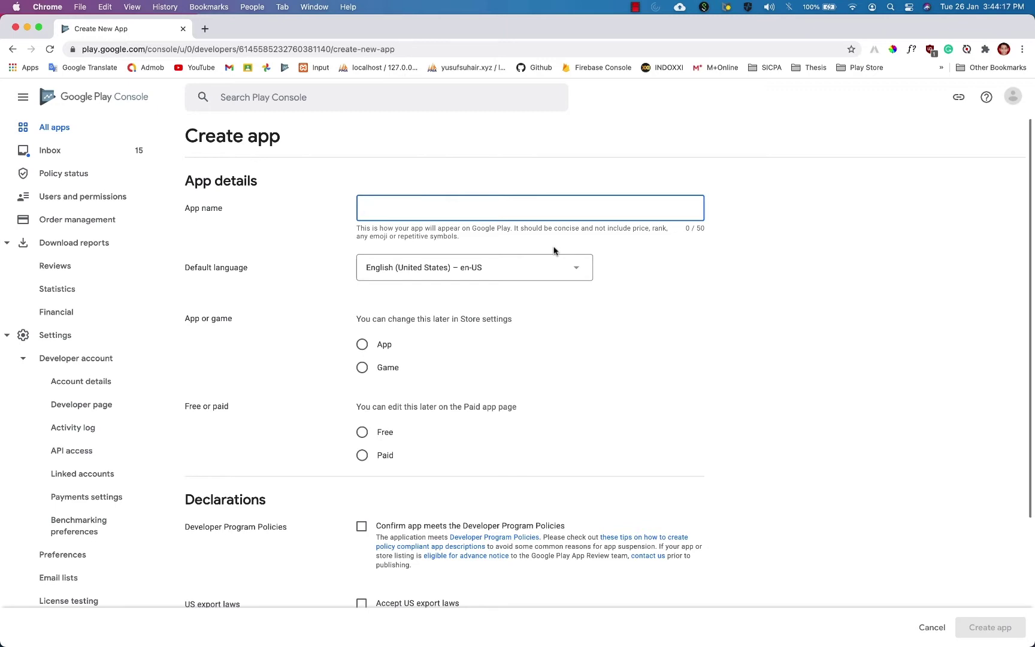
type("Testing")
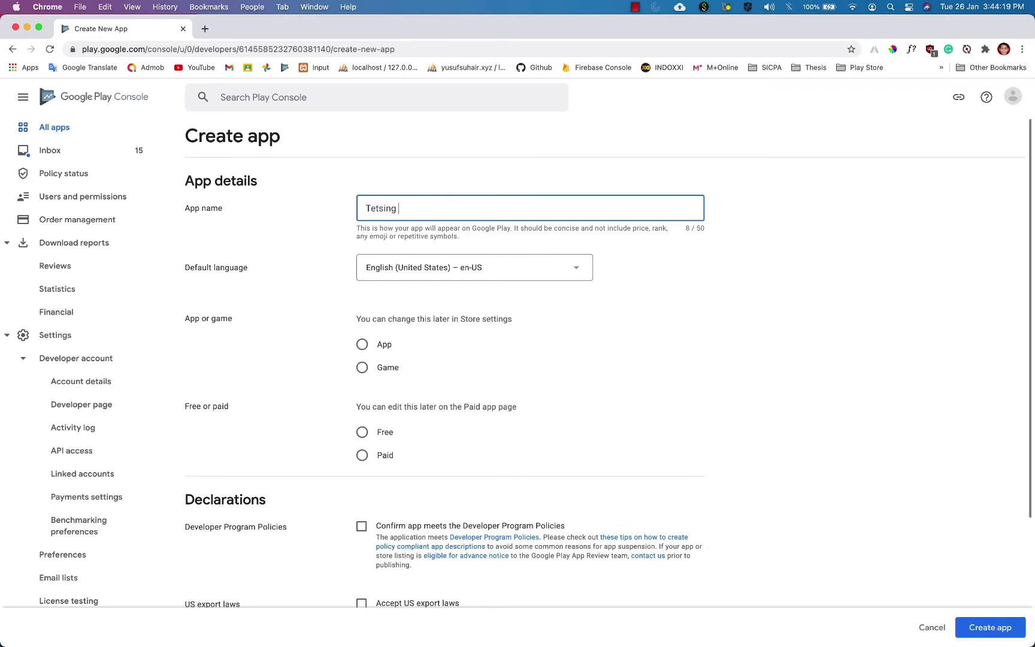
key("cmd+a")
type("Testing Application")
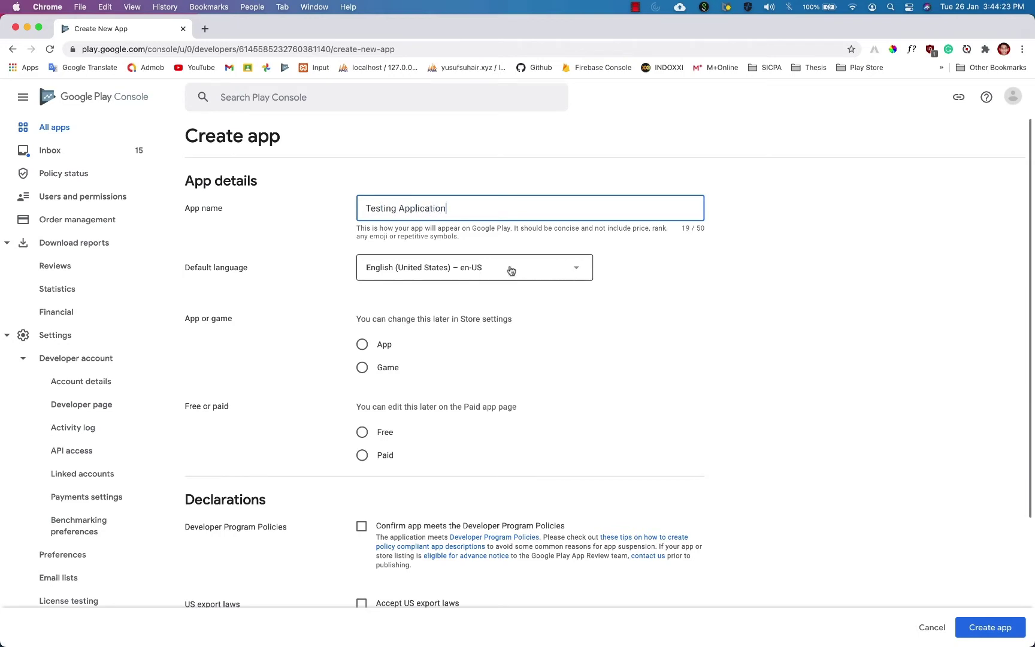
scroll(510, 300, "down", 2)
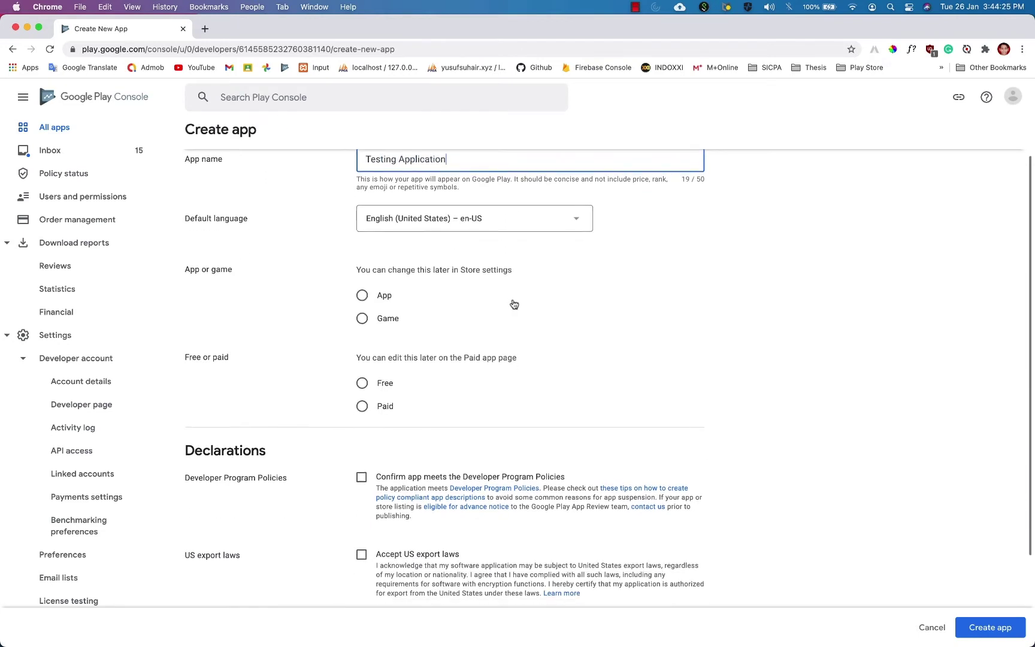
left_click(362, 294)
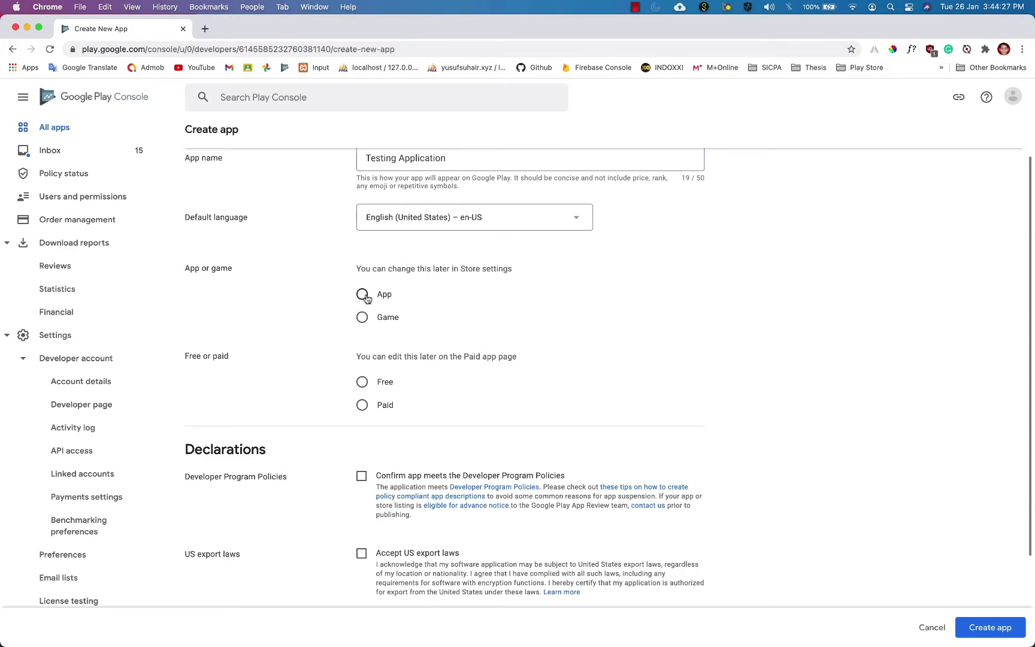
scroll(445, 309, "down", 2)
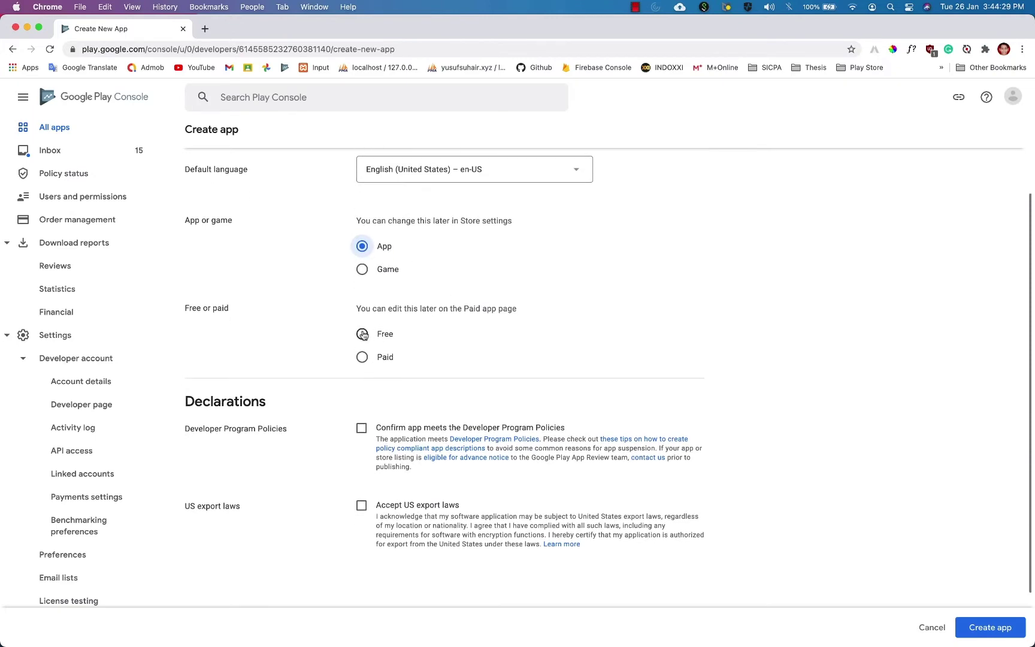
left_click(363, 334)
Accept the Developer Program Policies and US export laws declarations, then create the app.
scroll(549, 327, "down", 4)
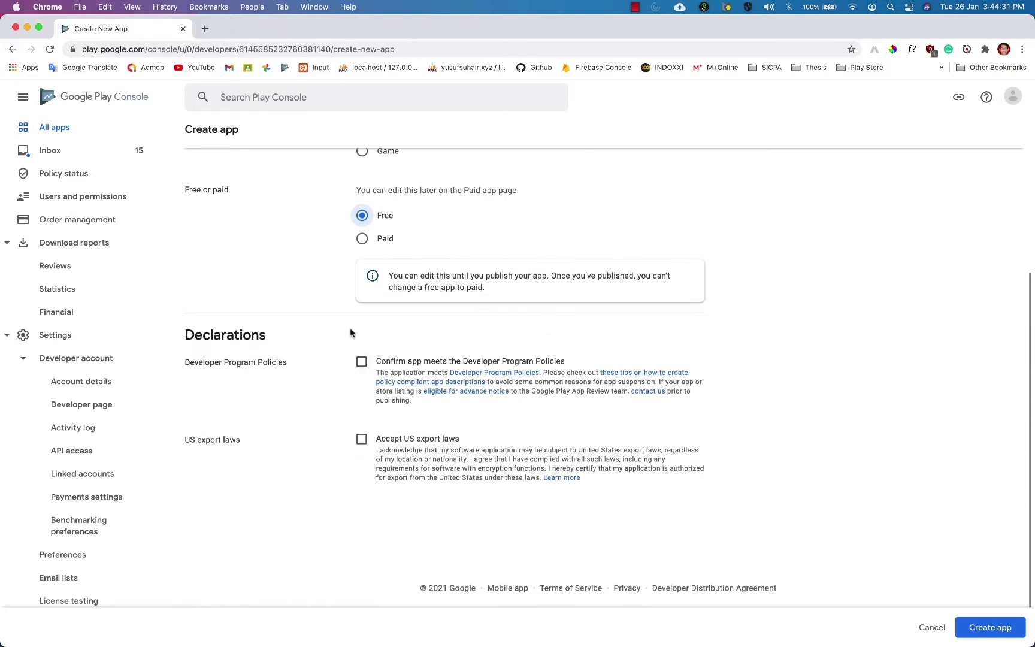
left_click(361, 361)
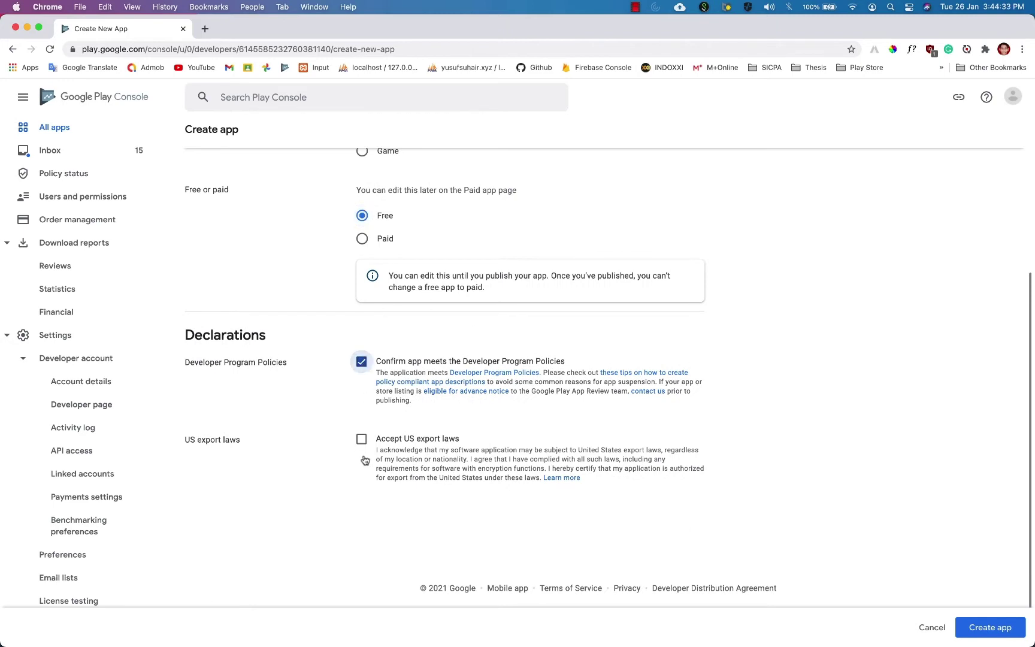
left_click(361, 441)
left_click(1006, 627)
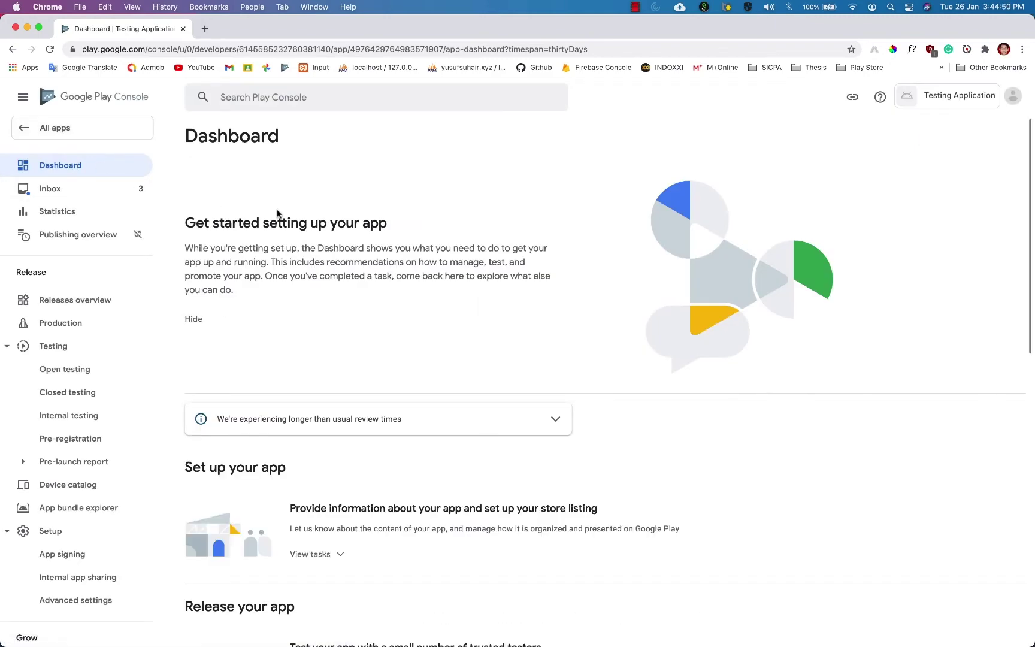
Reload the dashboard, expand the 'Set up your app' tasks and go to App access.
scroll(74, 292, "down", 10)
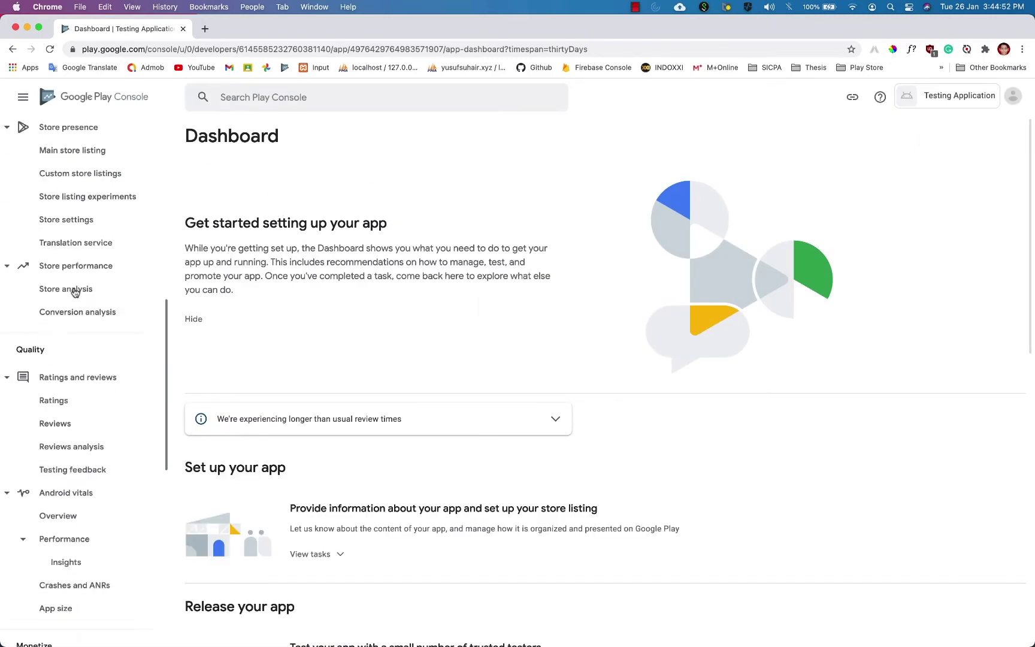
scroll(75, 293, "up", 10)
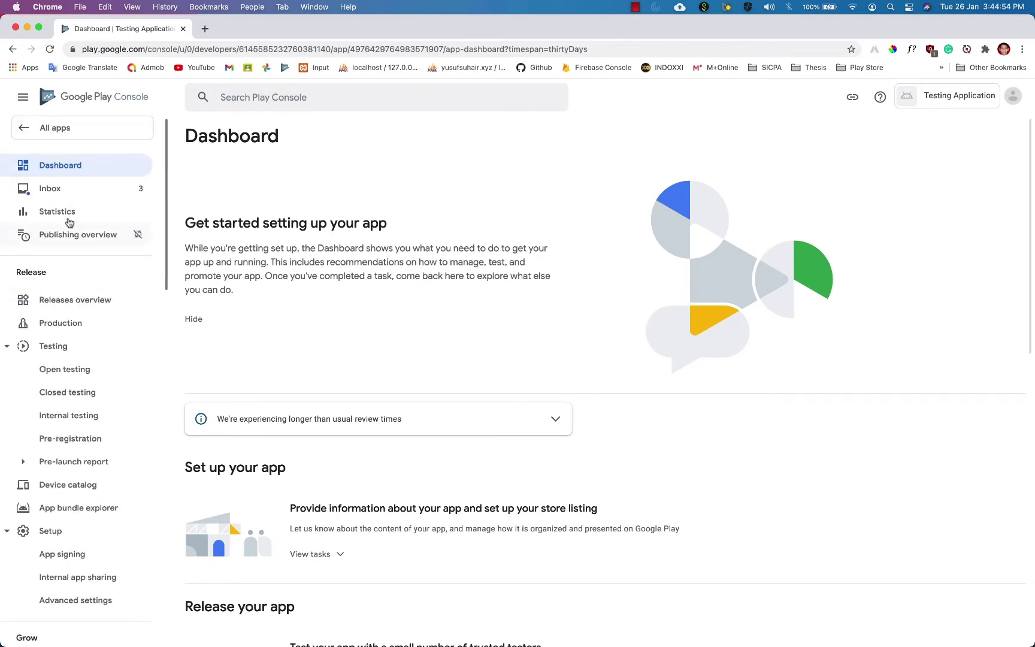
left_click(62, 170)
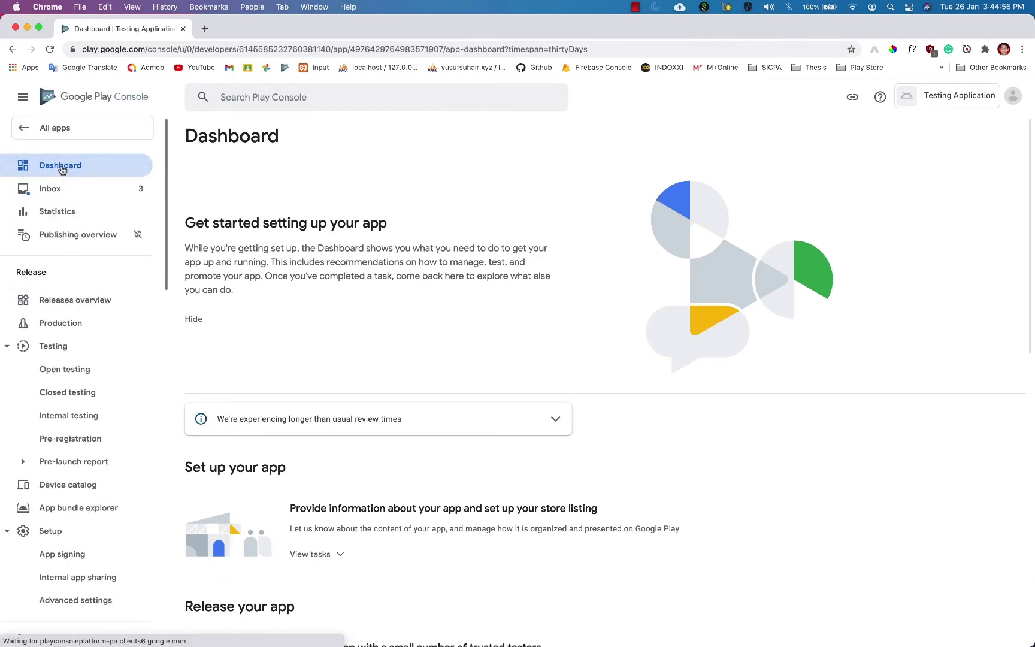
scroll(321, 247, "down", 3)
scroll(341, 254, "down", 2)
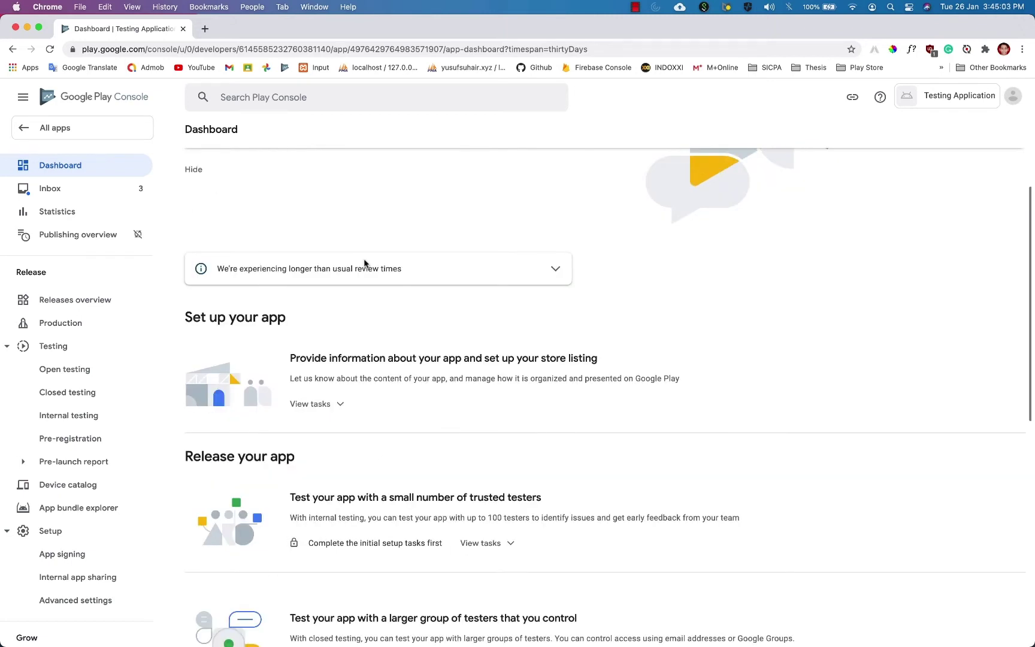
scroll(401, 360, "down", 10)
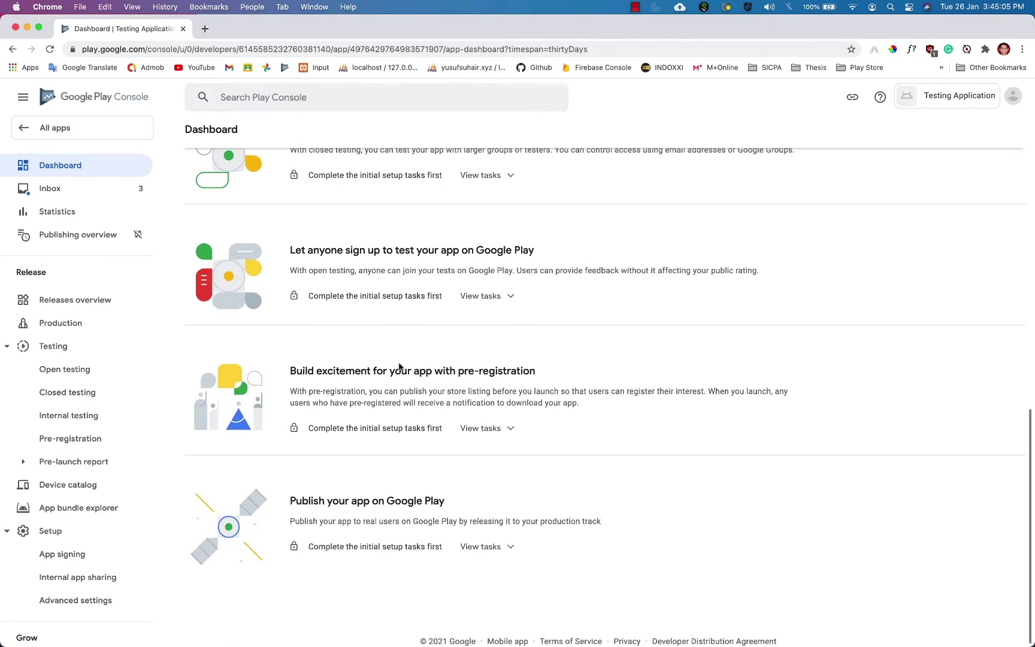
scroll(413, 354, "up", 15)
scroll(427, 345, "down", 4)
scroll(428, 346, "down", 4)
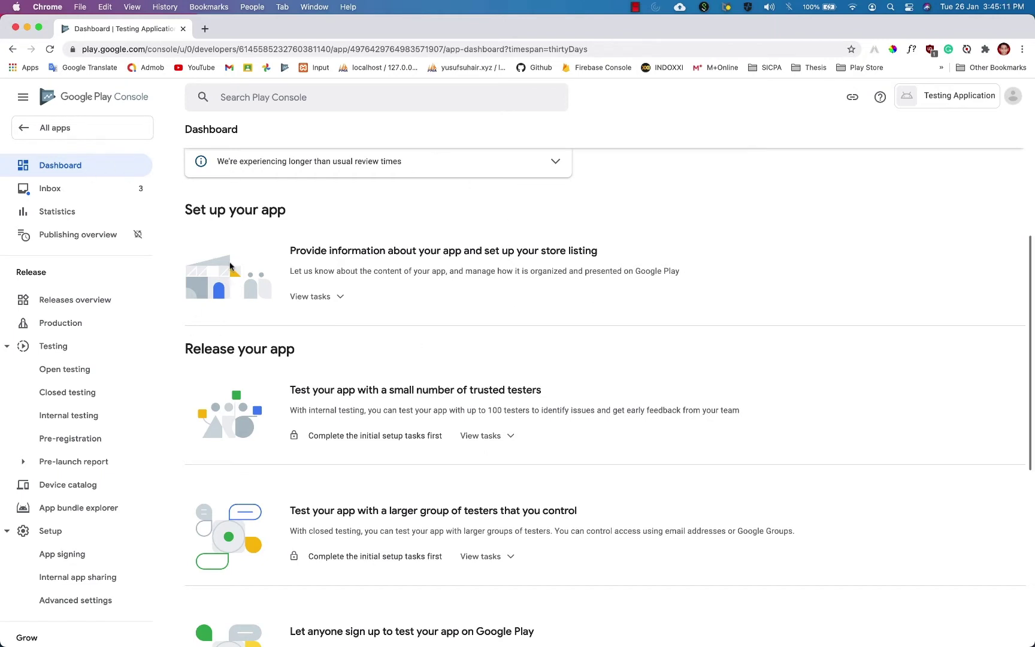
left_click(329, 303)
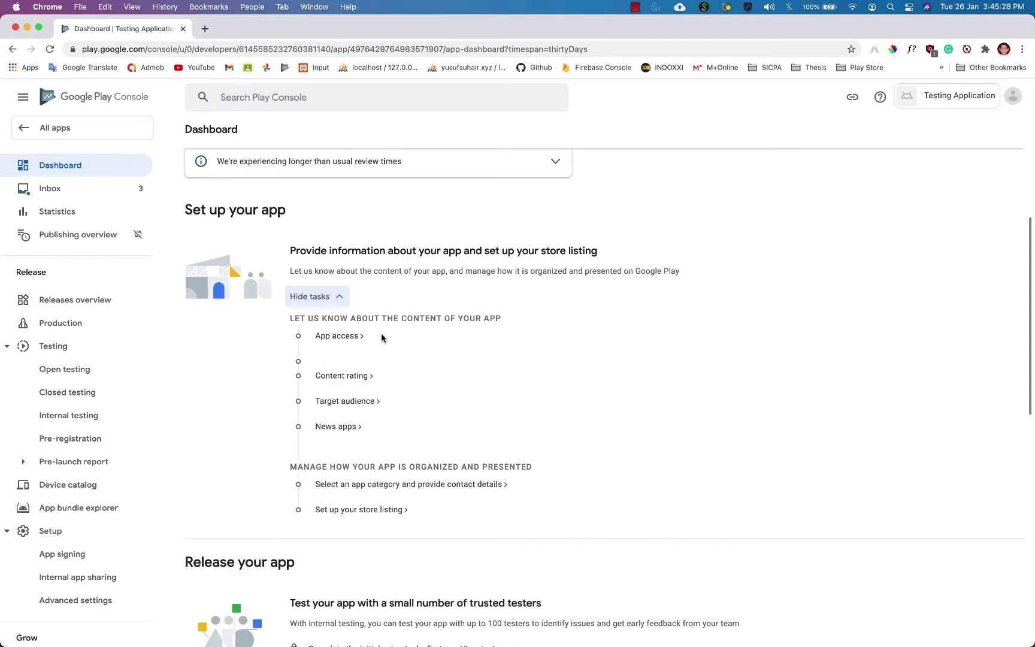
left_click(348, 336)
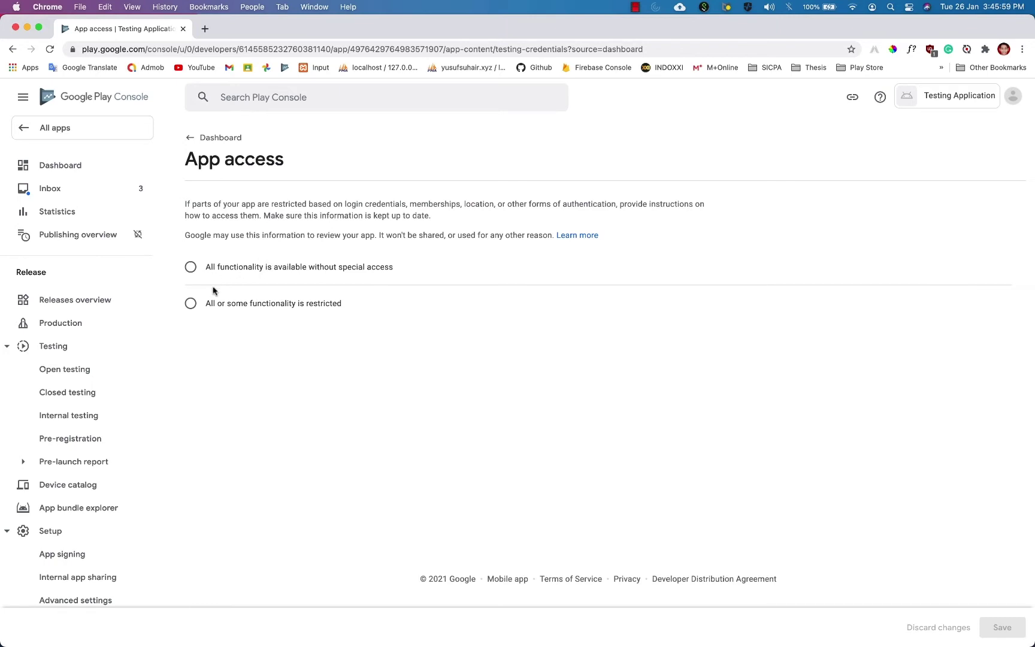
Answer 'All functionality is available without special access' and save the App access declaration.
left_click(191, 303)
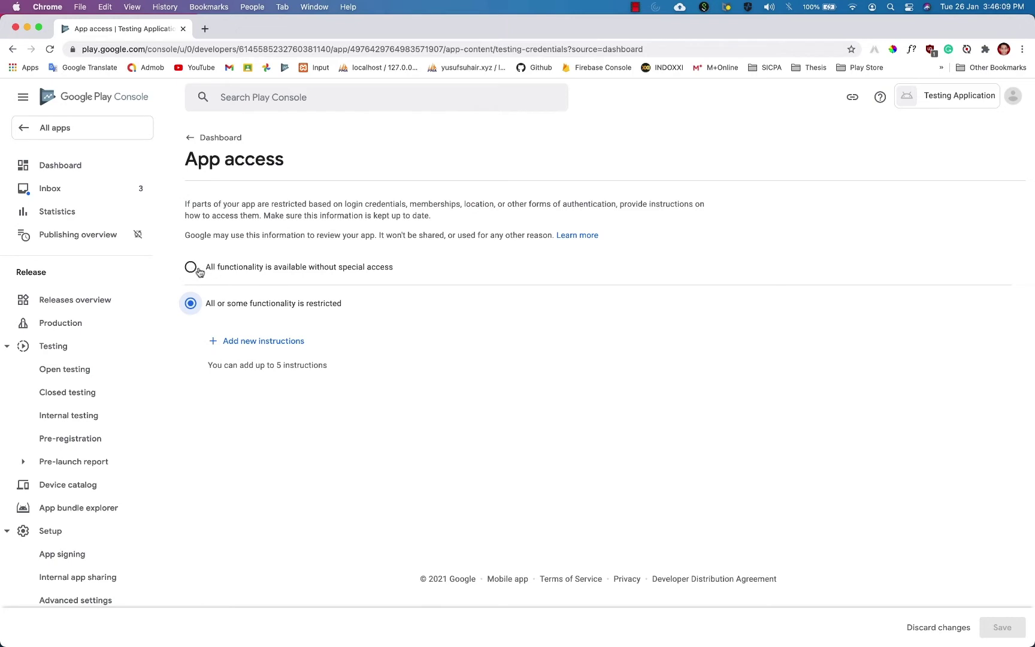
left_click(190, 268)
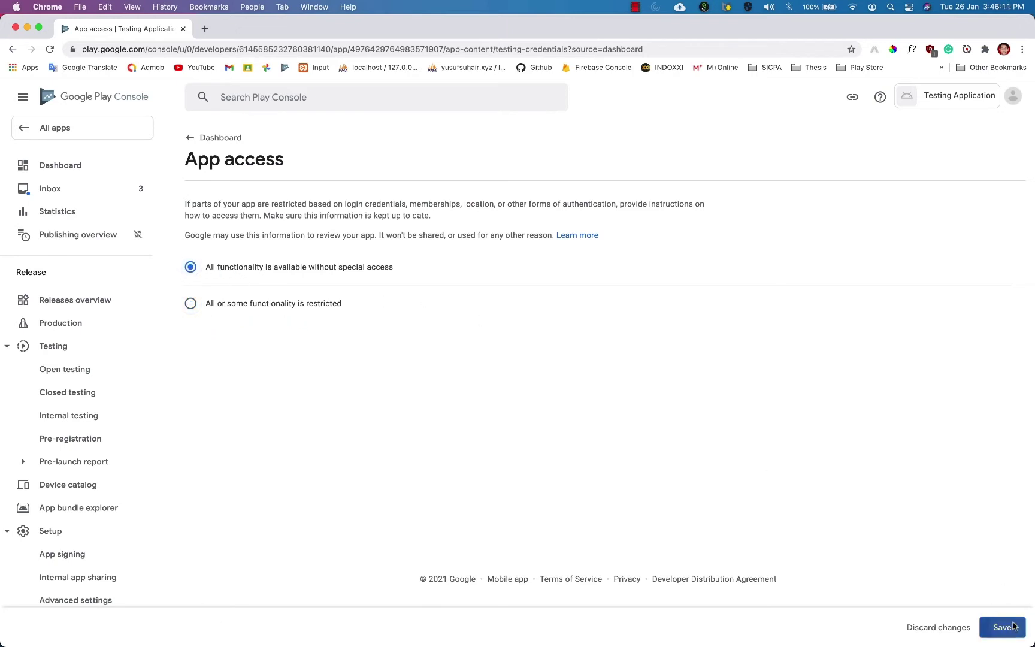
left_click(1000, 623)
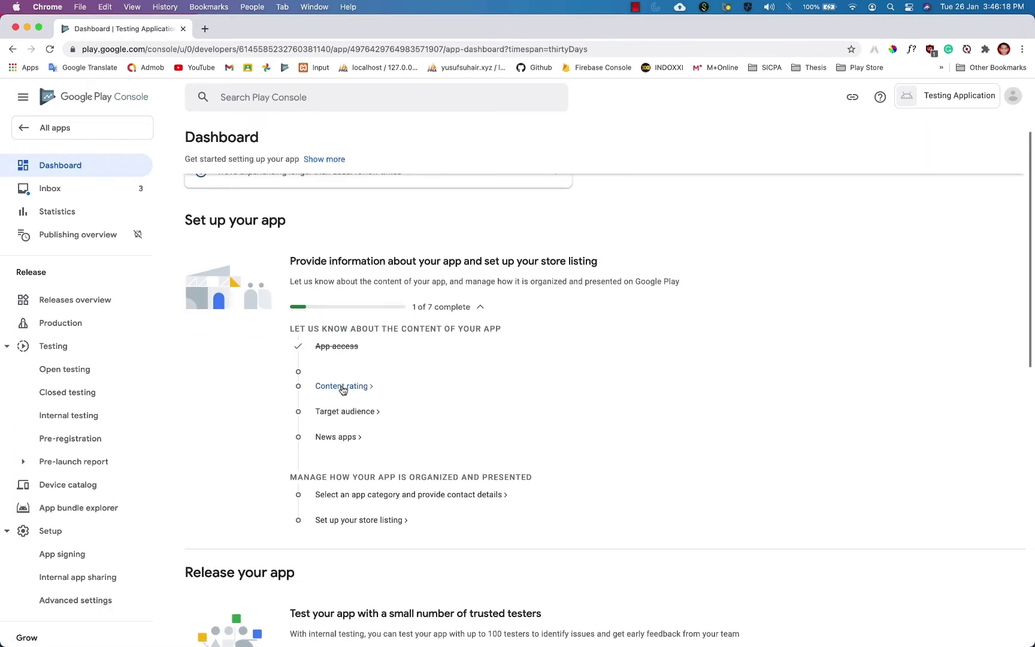
Start the Content rating questionnaire and fill in the contact e-mail address.
left_click(342, 387)
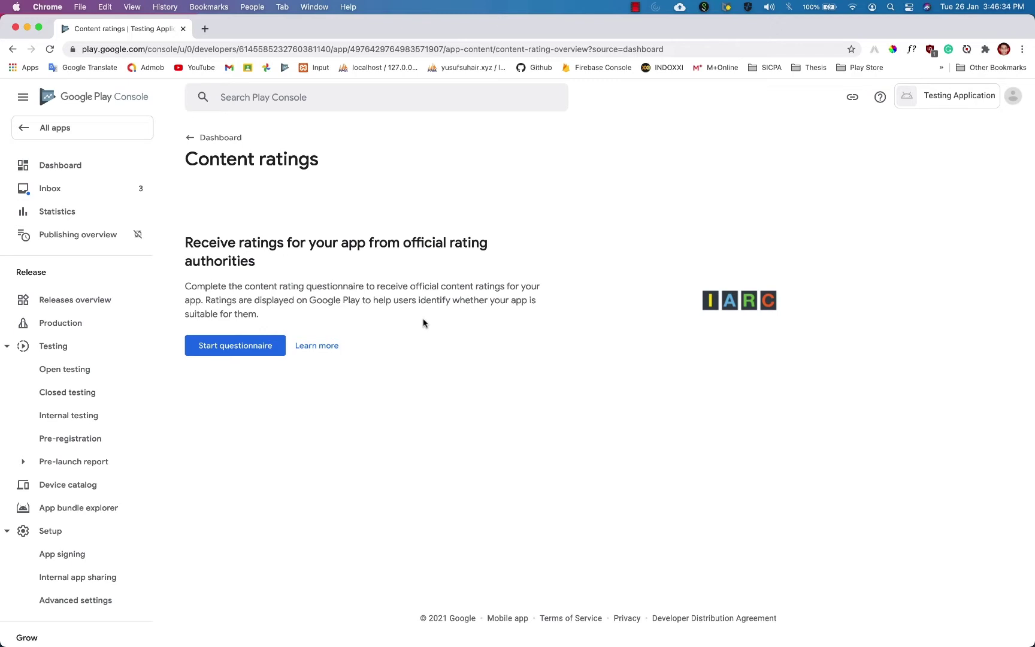
left_click(257, 346)
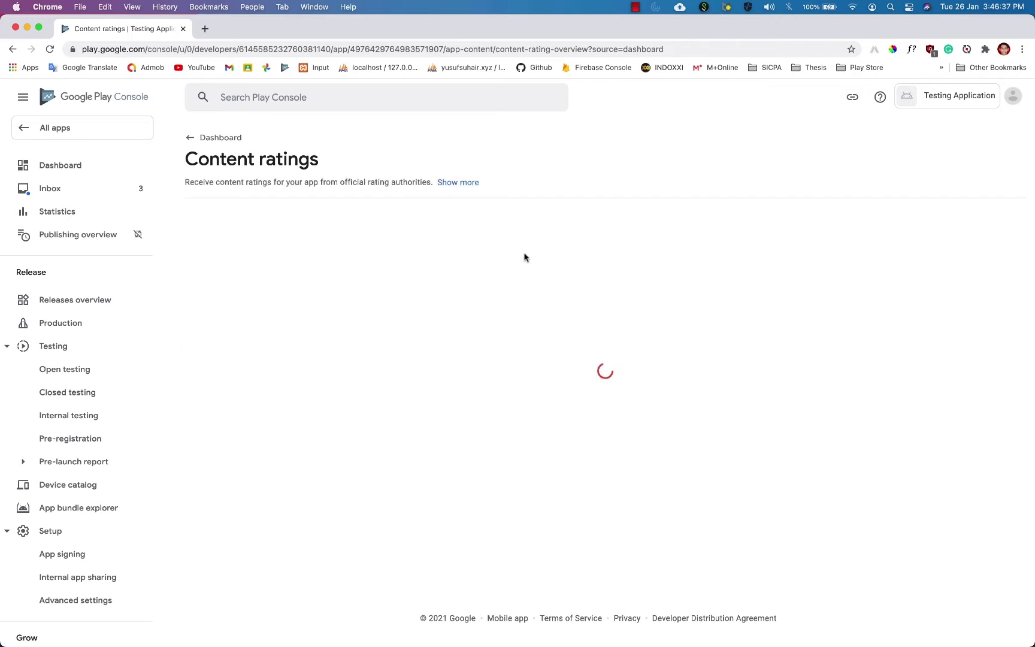
left_click(450, 265)
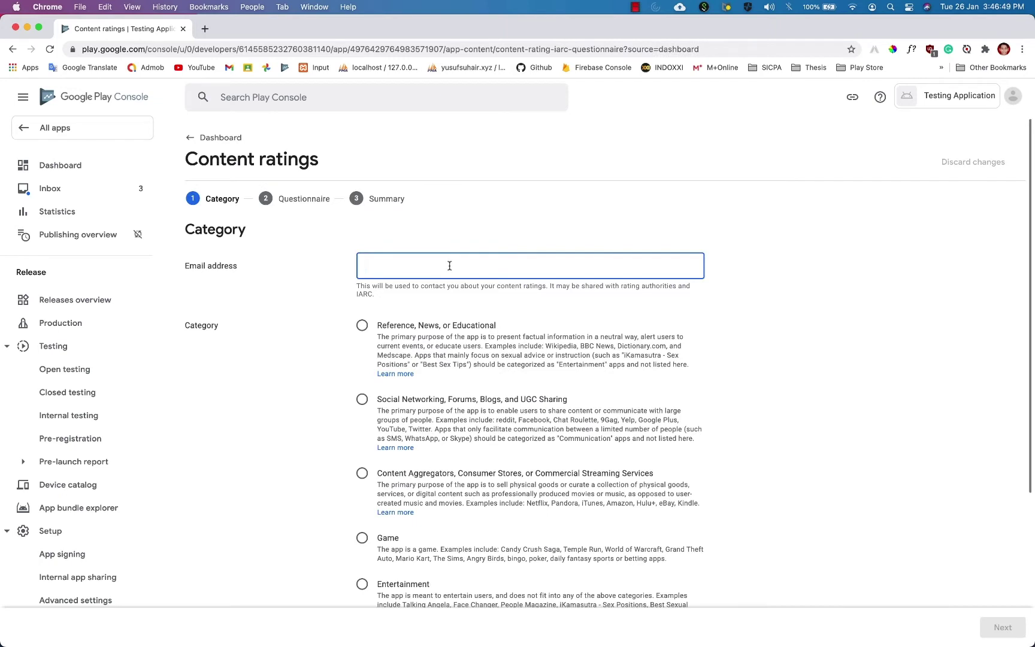
type("yusuf")
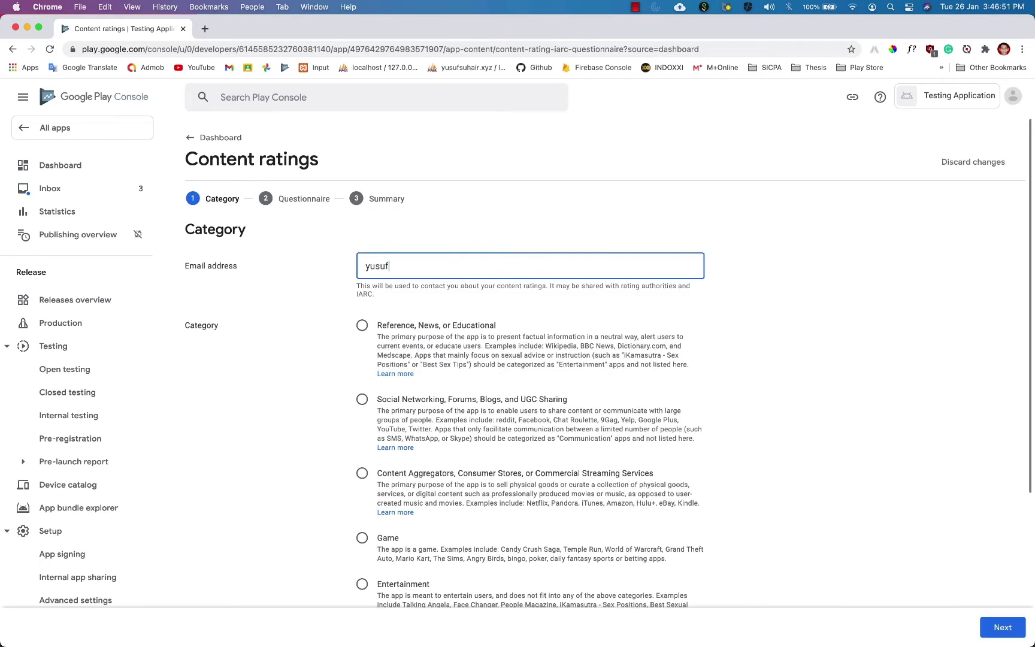
Choose Entertainment as the app category and continue to the questions.
scroll(303, 339, "down", 3)
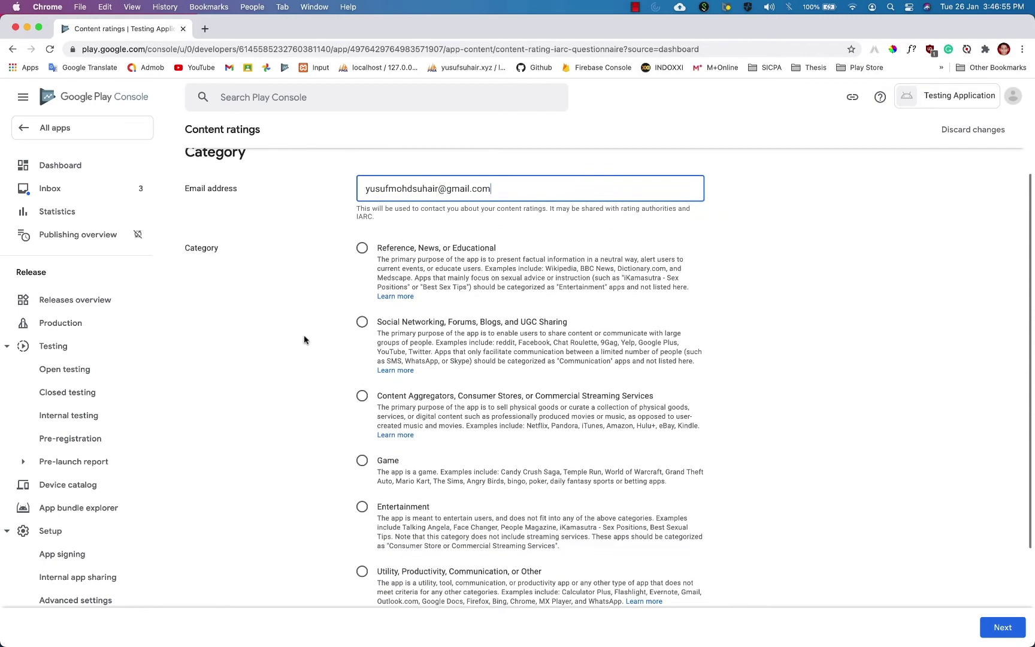
scroll(336, 270, "down", 1)
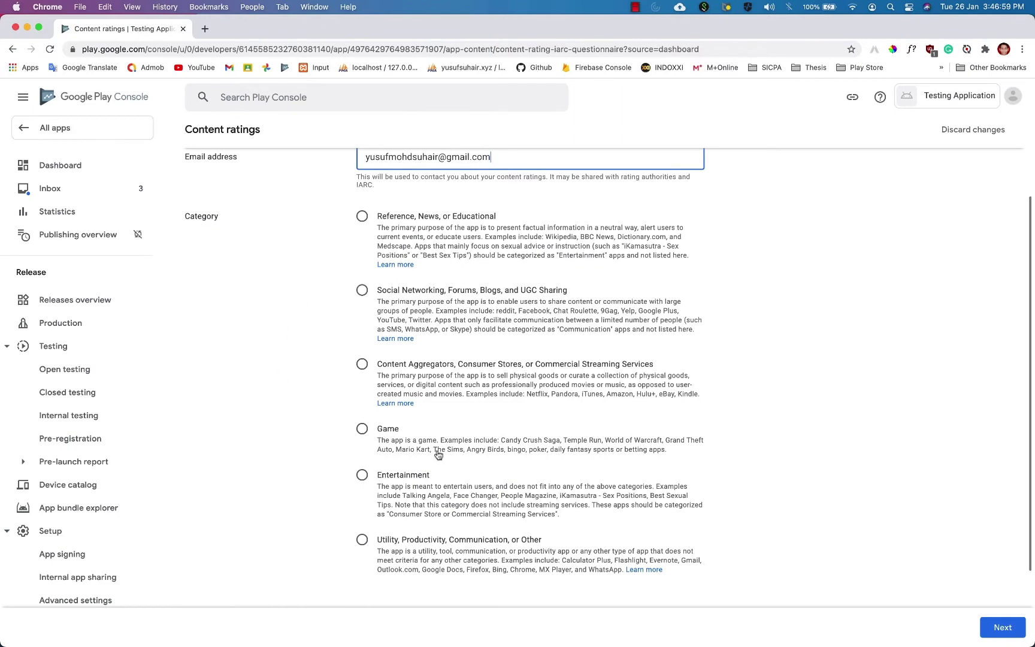
left_click(362, 474)
scroll(815, 421, "down", 3)
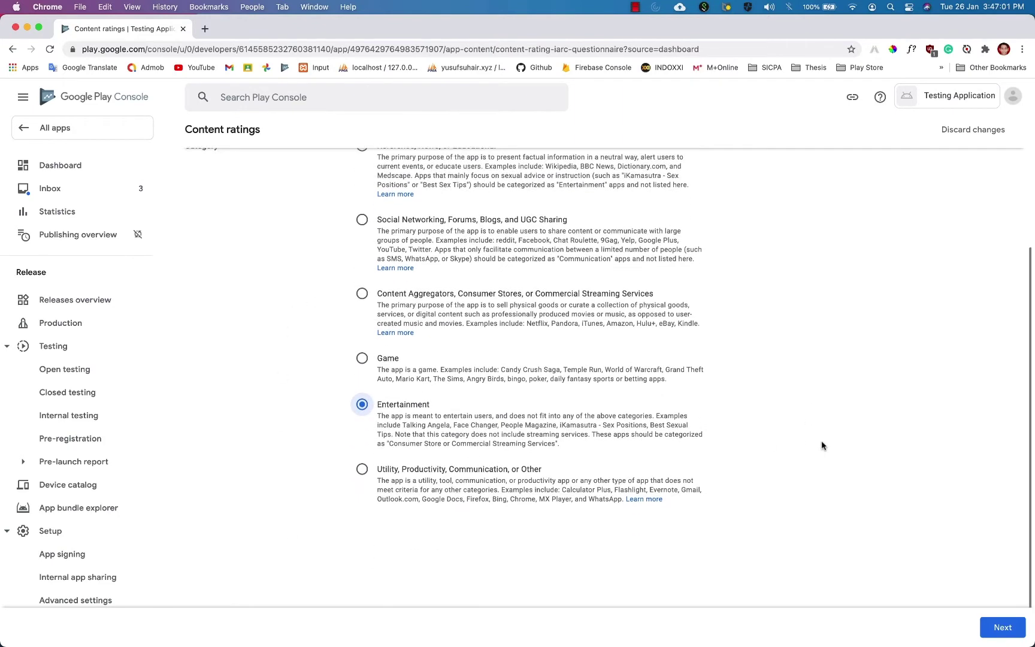
left_click(1004, 628)
Answer No to the Violence, Fear, Sexuality, Gambling and Language questions.
scroll(646, 327, "down", 3)
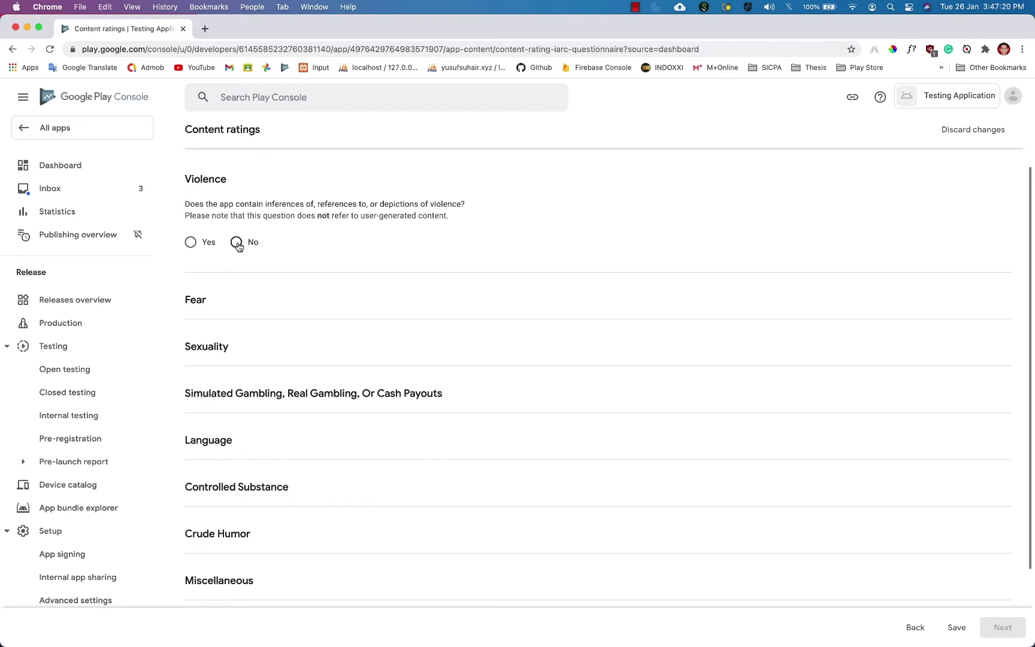
left_click(237, 243)
left_click(236, 362)
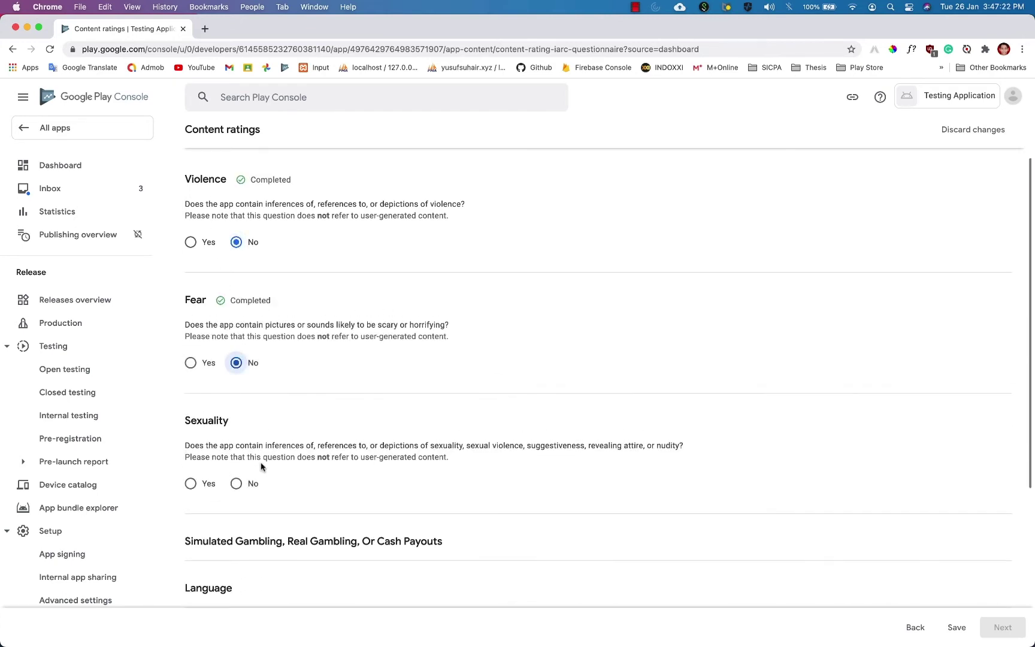
left_click(237, 483)
scroll(250, 458, "down", 3)
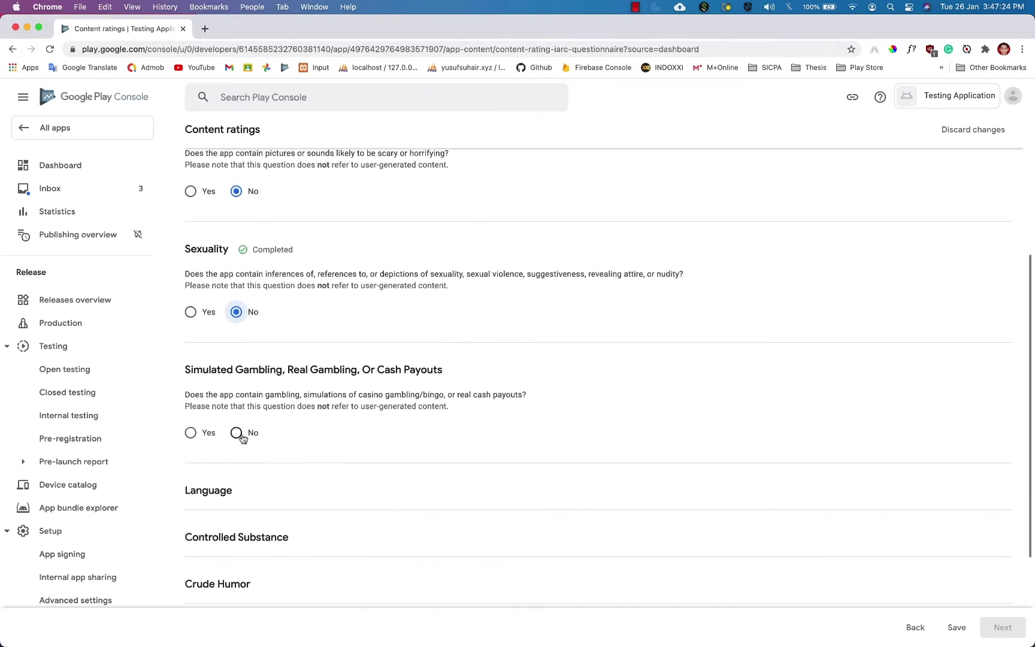
left_click(236, 432)
scroll(249, 500, "down", 2)
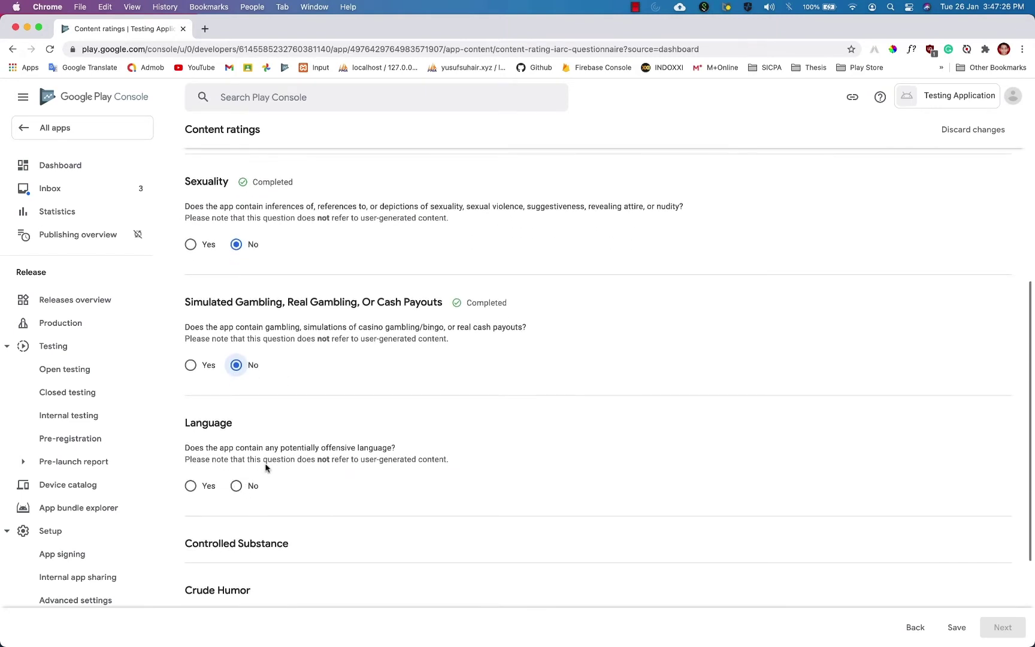
left_click(237, 486)
Answer No to Controlled Substance, Crude Humor, user interaction, location sharing, digital purchases and Nazi symbols.
scroll(275, 441, "down", 3)
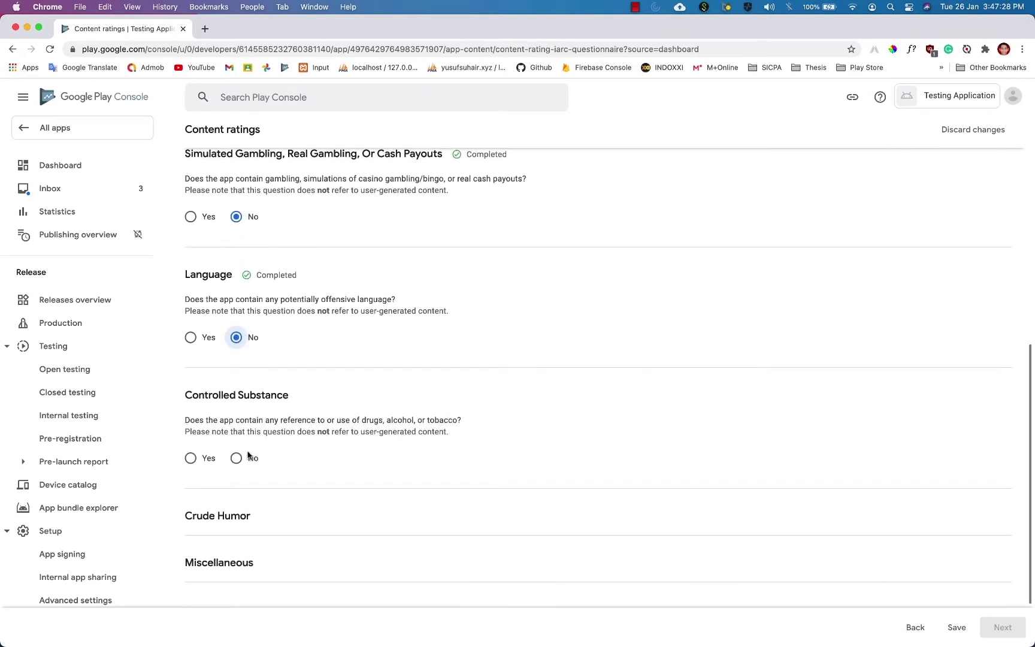
left_click(237, 459)
scroll(362, 427, "down", 3)
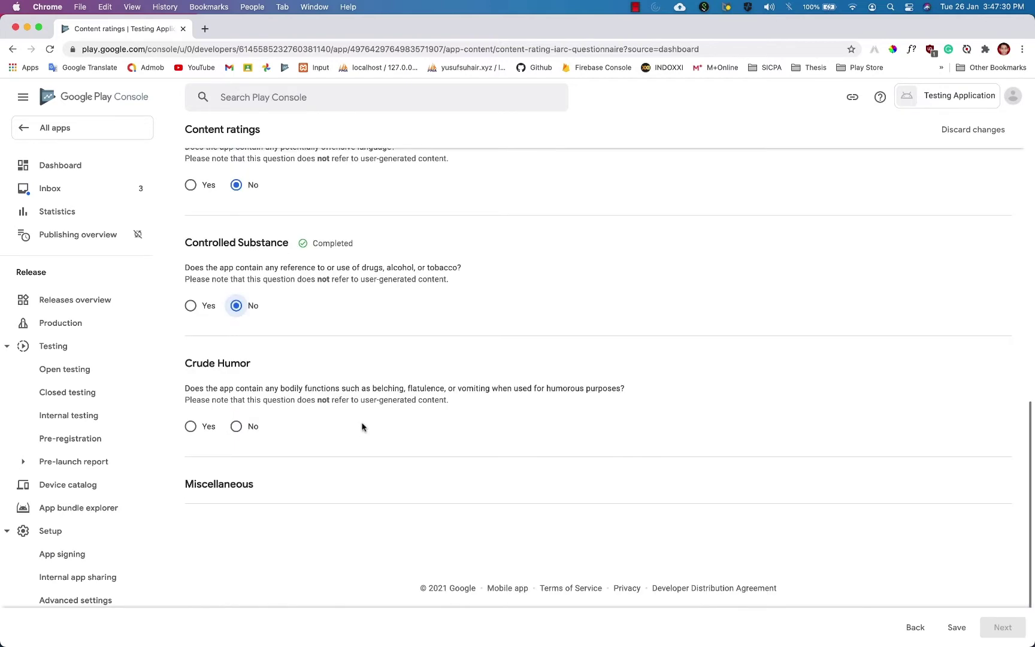
left_click(236, 426)
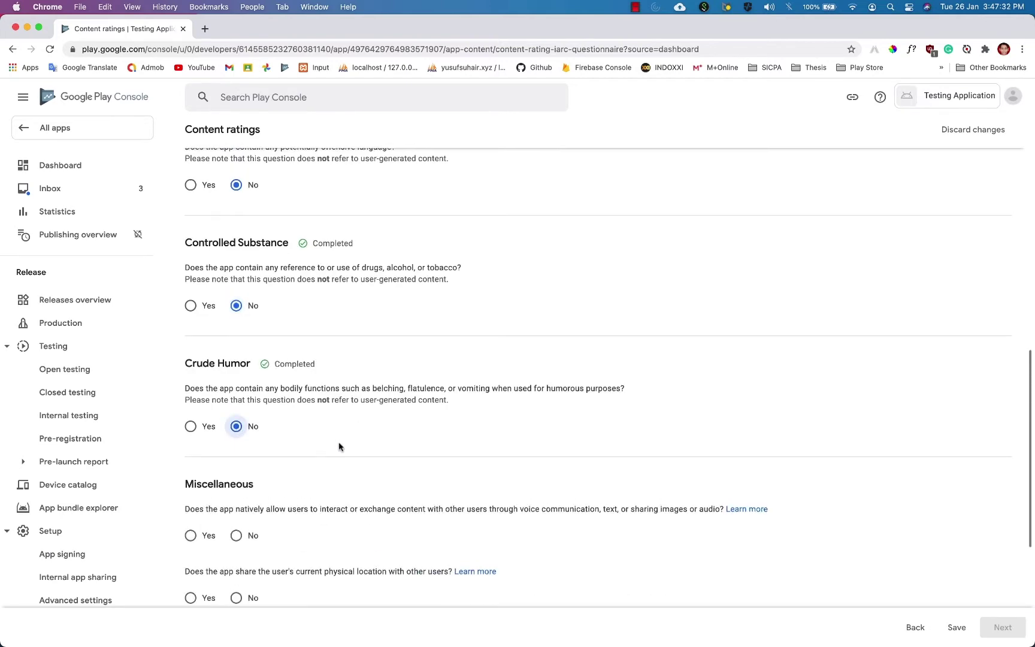
scroll(221, 334, "down", 5)
left_click(237, 287)
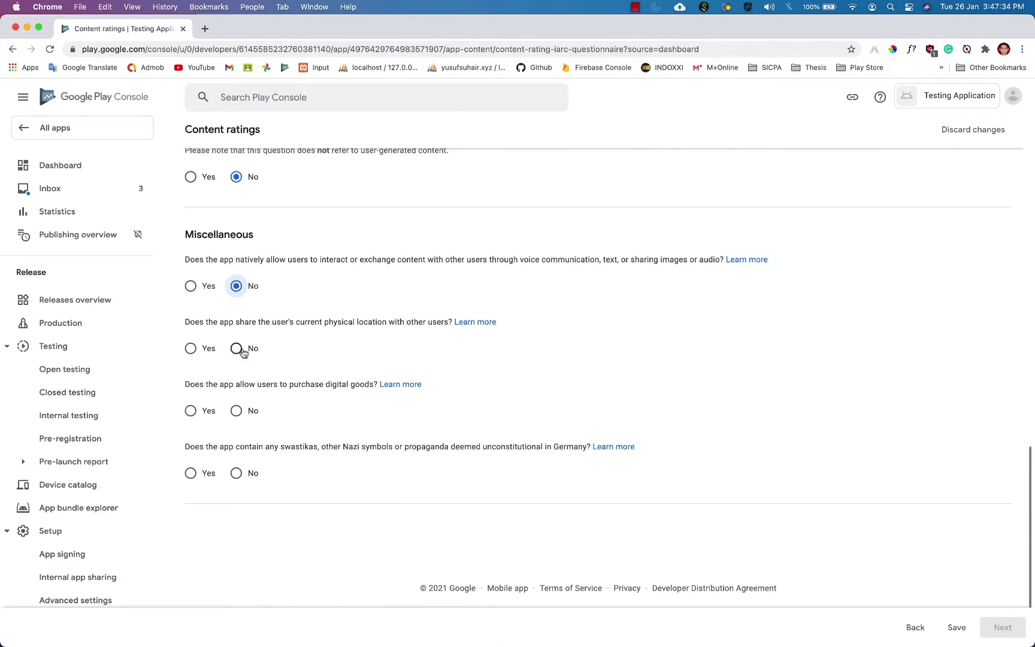
left_click(241, 350)
left_click(237, 411)
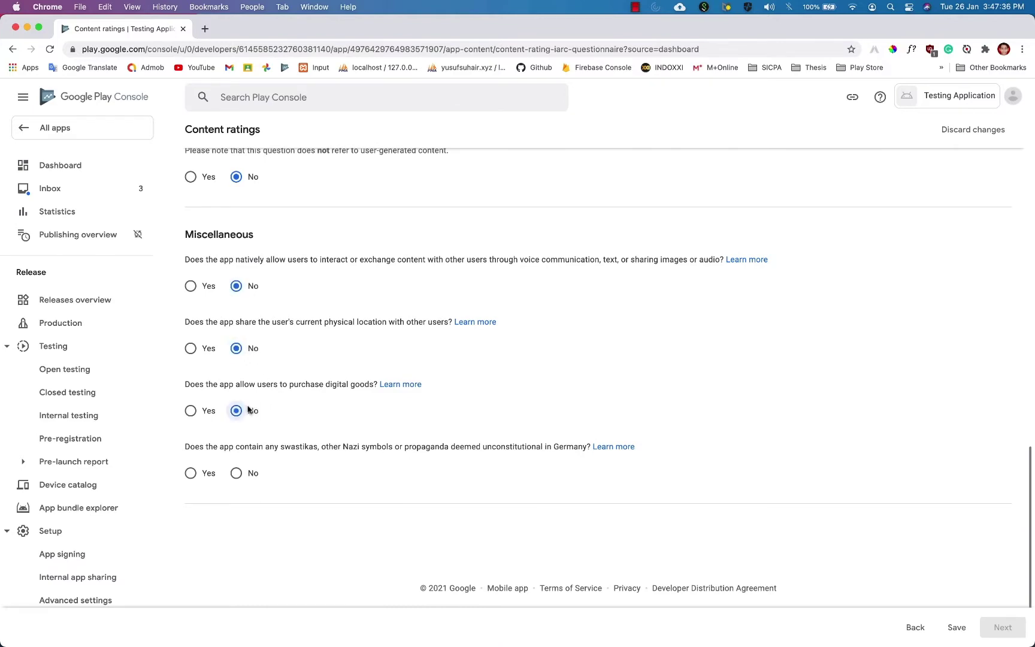
left_click(237, 473)
Save the questionnaire answers and move on to the ratings summary.
scroll(467, 408, "up", 10)
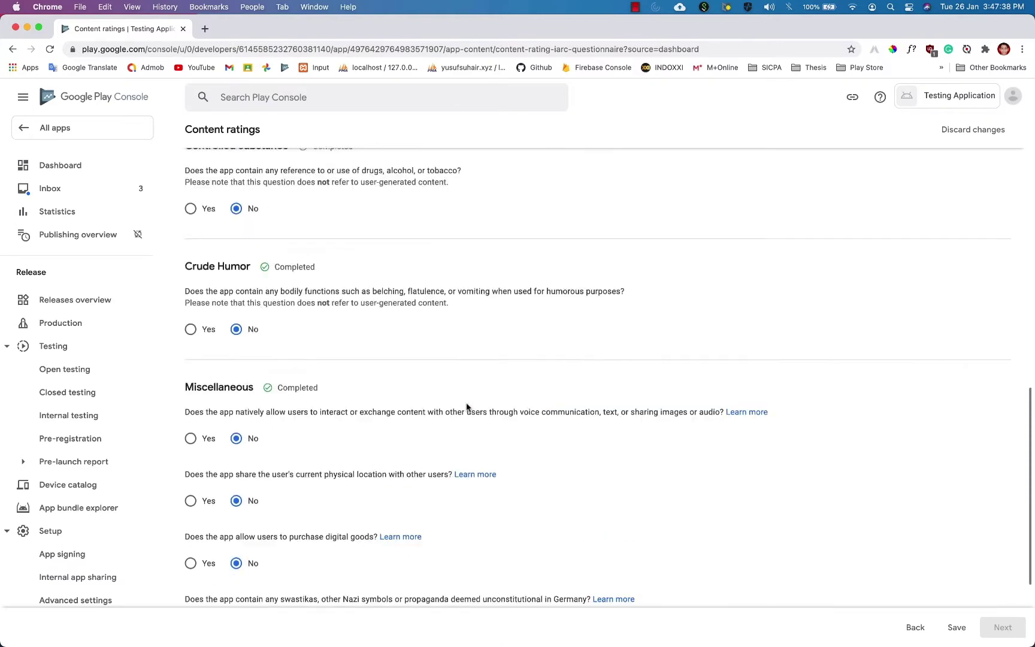
scroll(466, 407, "up", 2)
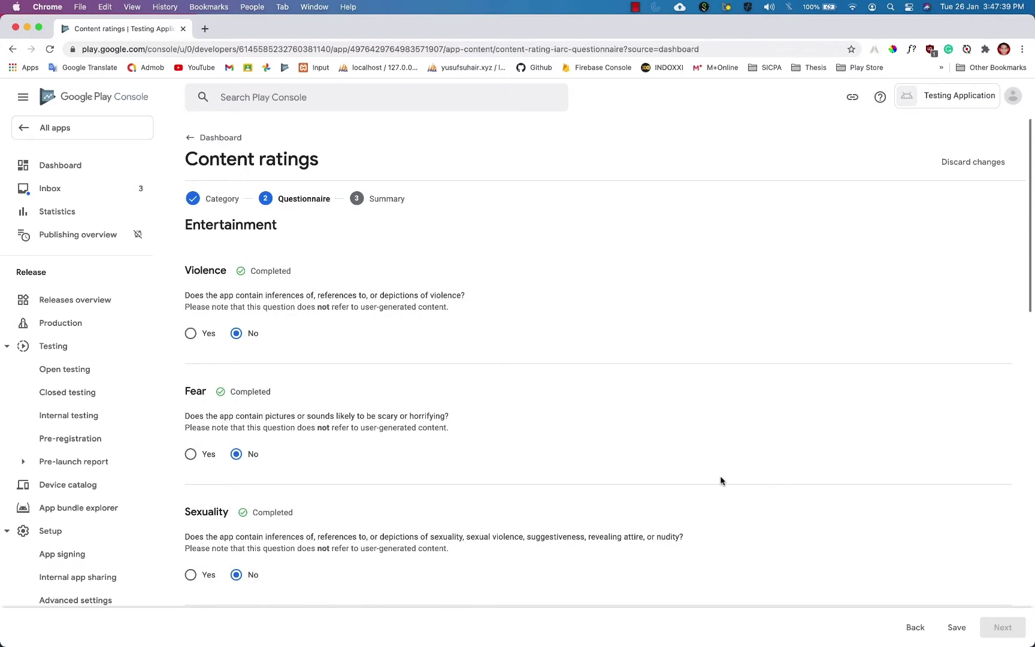
left_click(954, 625)
left_click(983, 623)
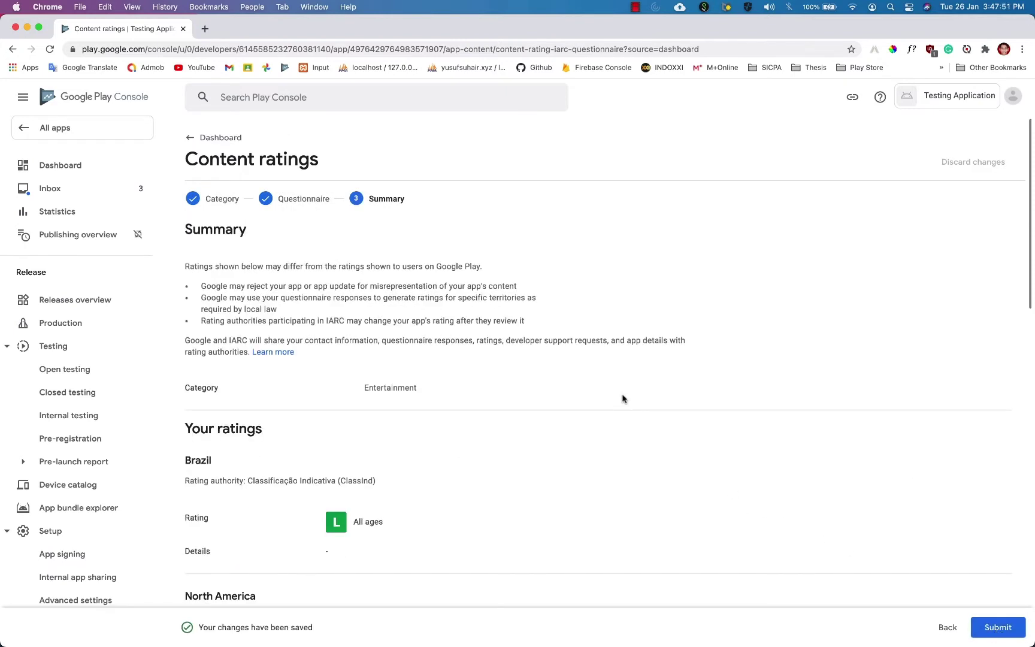
Submit the All ages content rating and go back to the app dashboard.
scroll(622, 398, "down", 15)
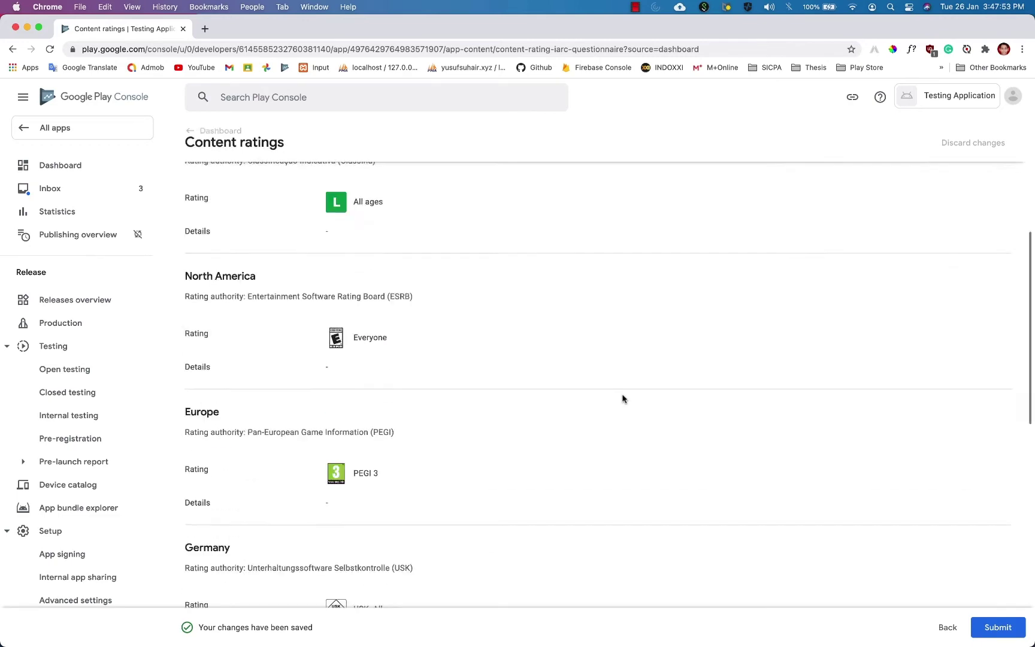
left_click(999, 628)
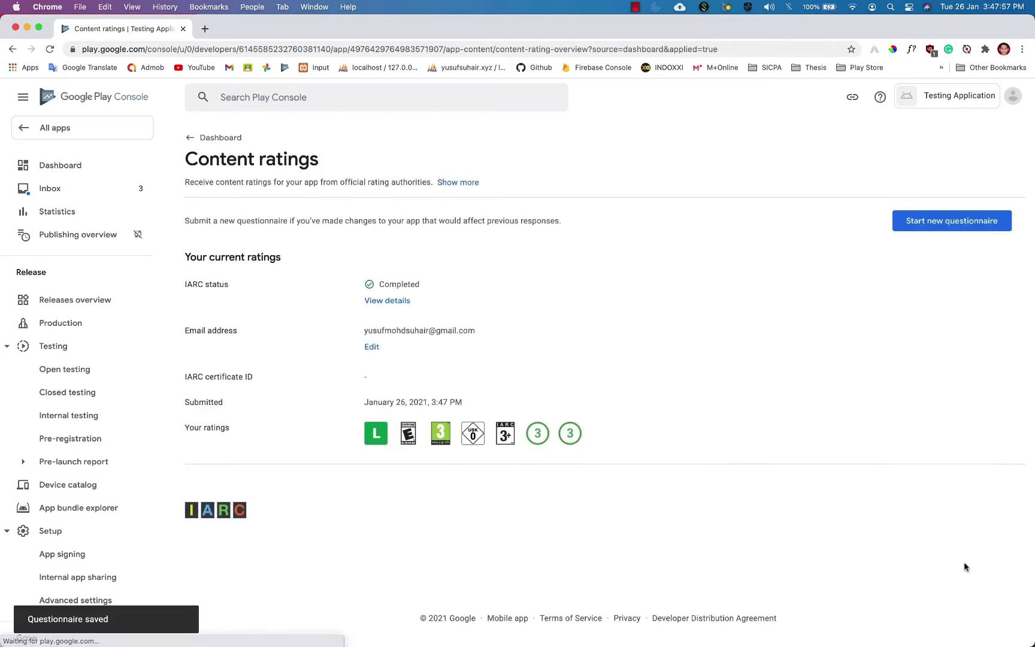
left_click(222, 140)
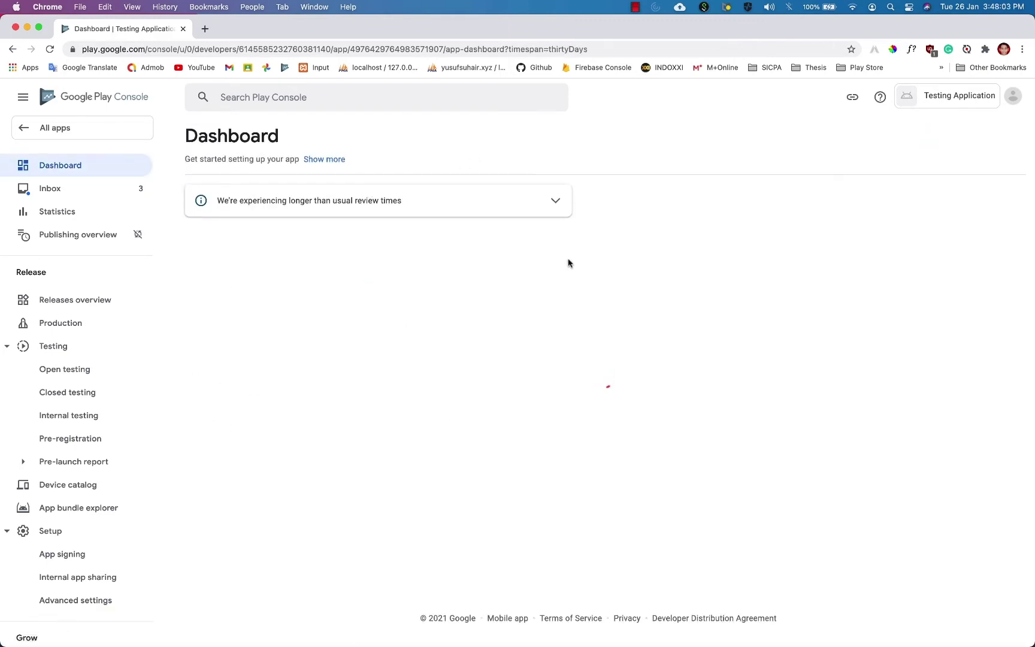
scroll(539, 287, "down", 3)
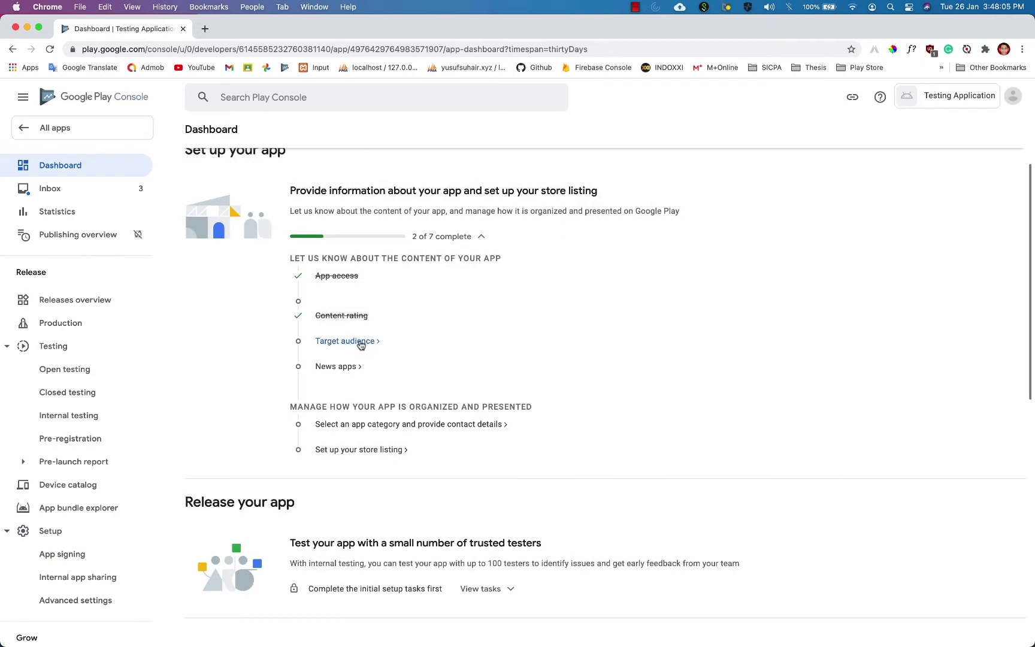
From the Target audience task, jump to the Ads declaration that must be done first.
left_click(361, 343)
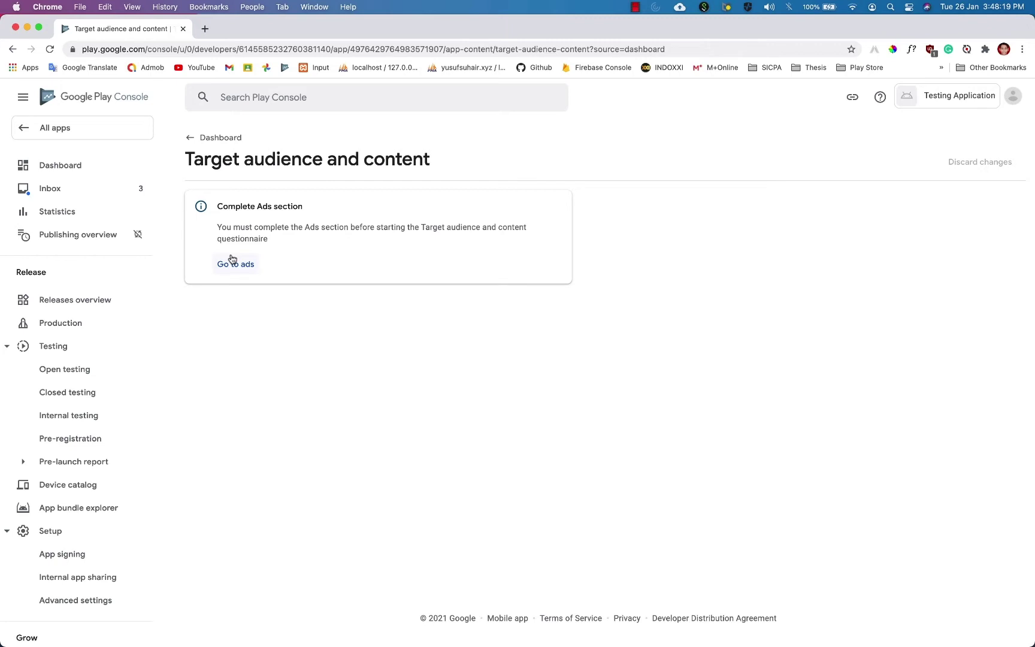
left_click(238, 264)
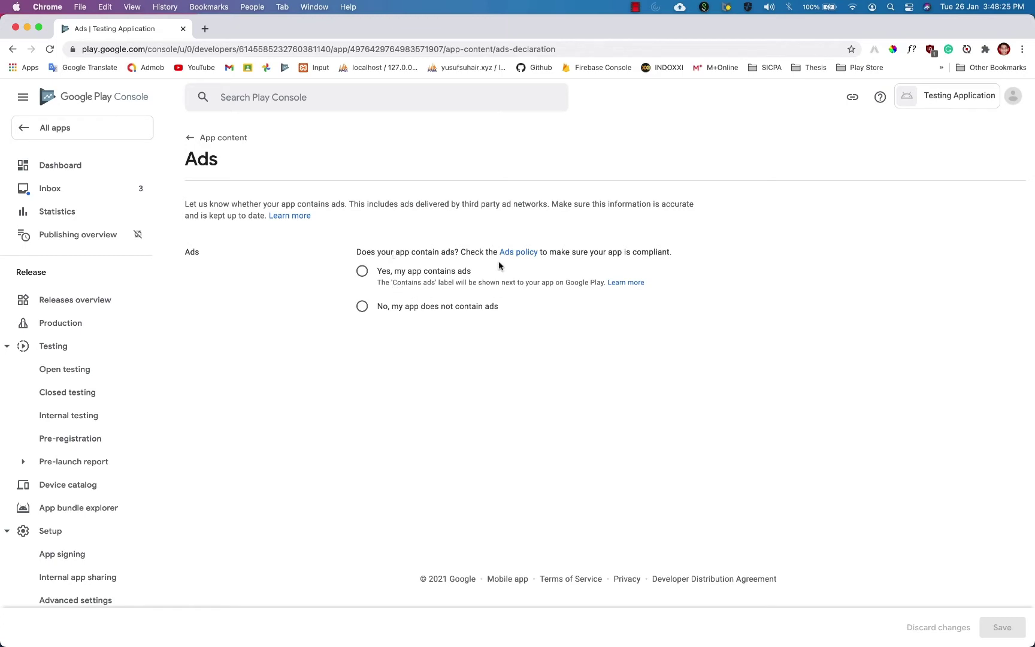
Save 'No, my app does not contain ads', then start the Privacy policy section from App content.
left_click(363, 307)
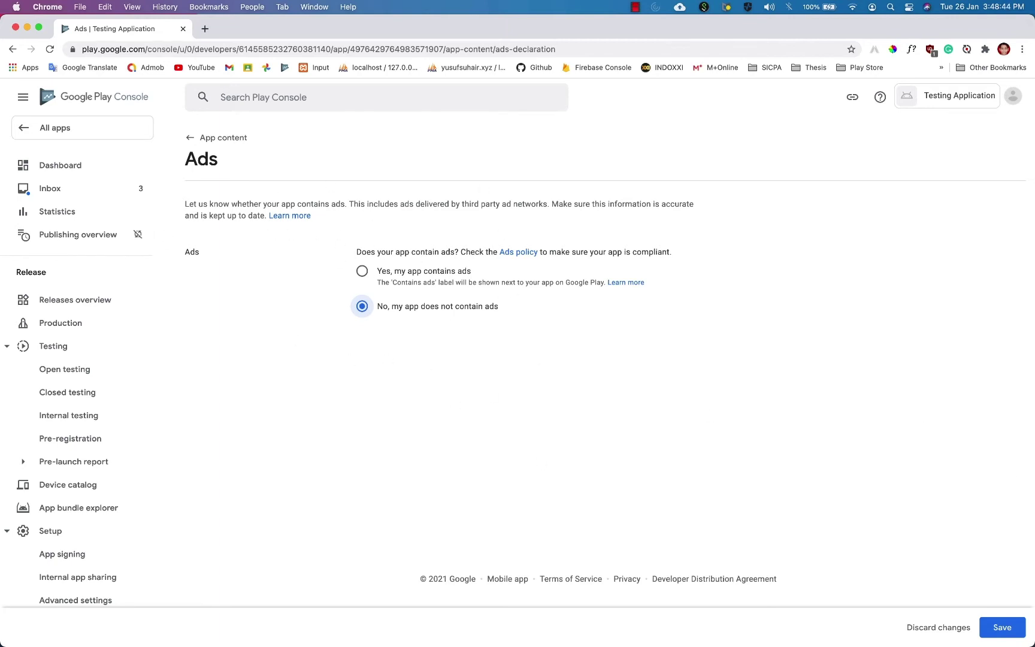
left_click(1000, 627)
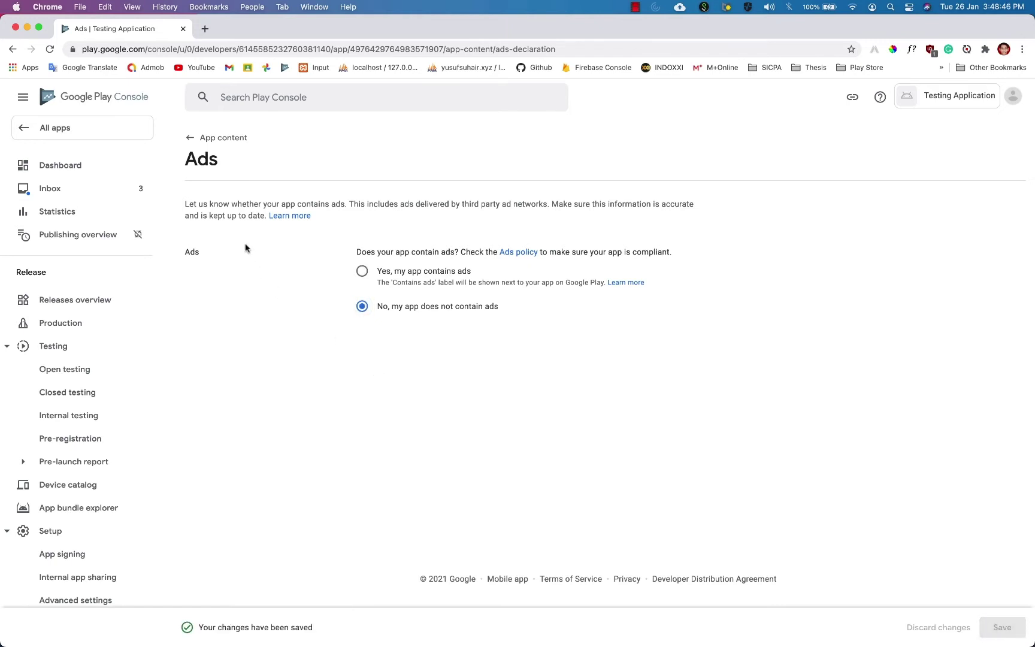
left_click(195, 138)
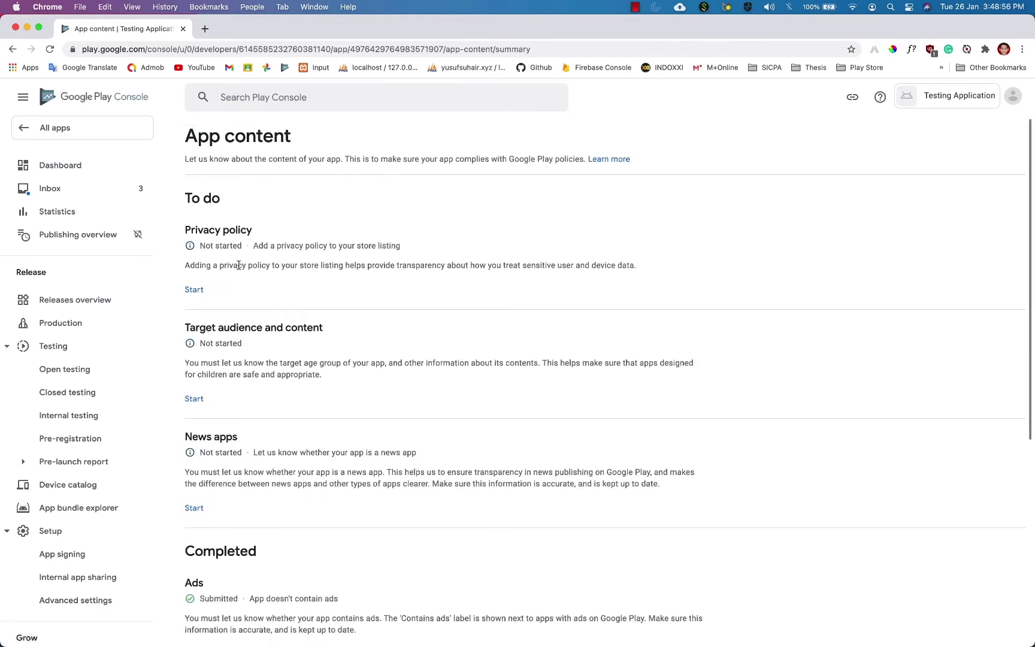
left_click(204, 291)
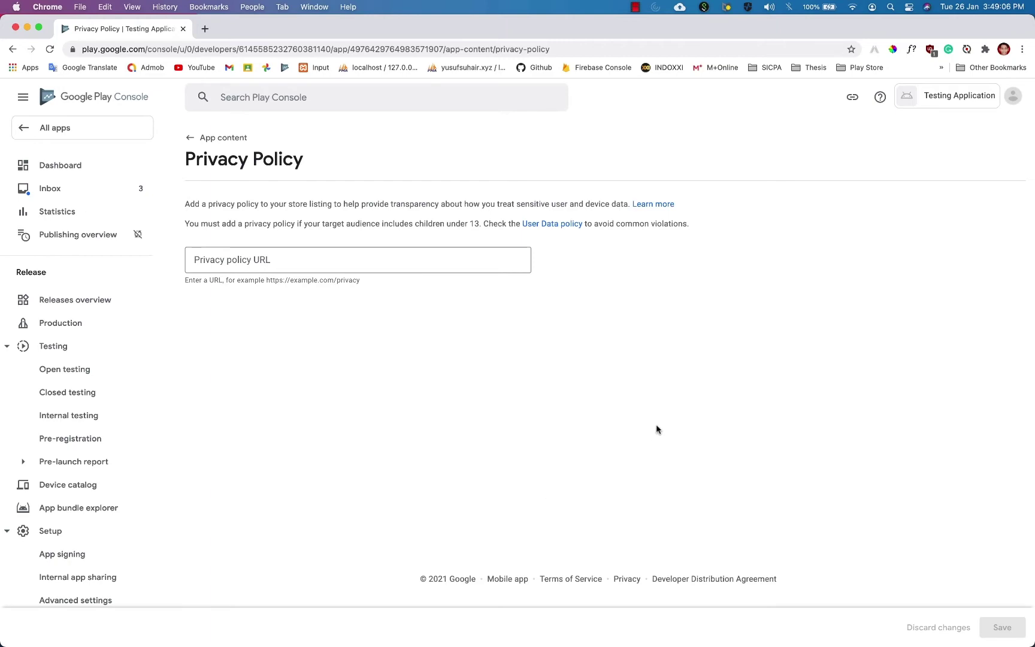
Open a new blank browser tab beside the Privacy Policy page.
key("super+t")
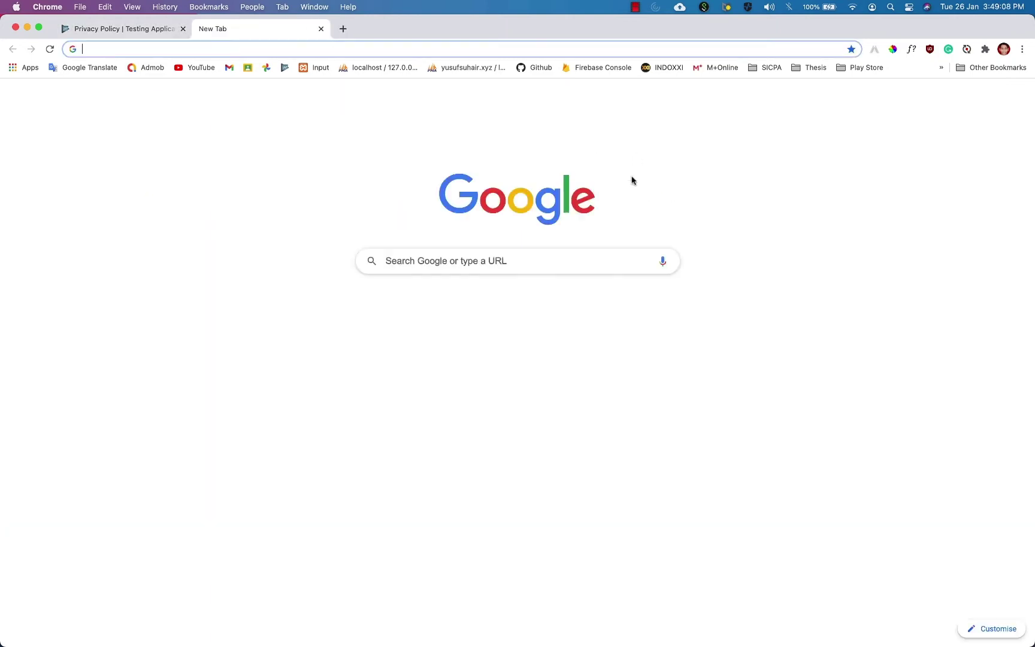
Google 'privacy and policy generator', open the Privacy Policy Generator site, and select its Company Name field.
type("privacy")
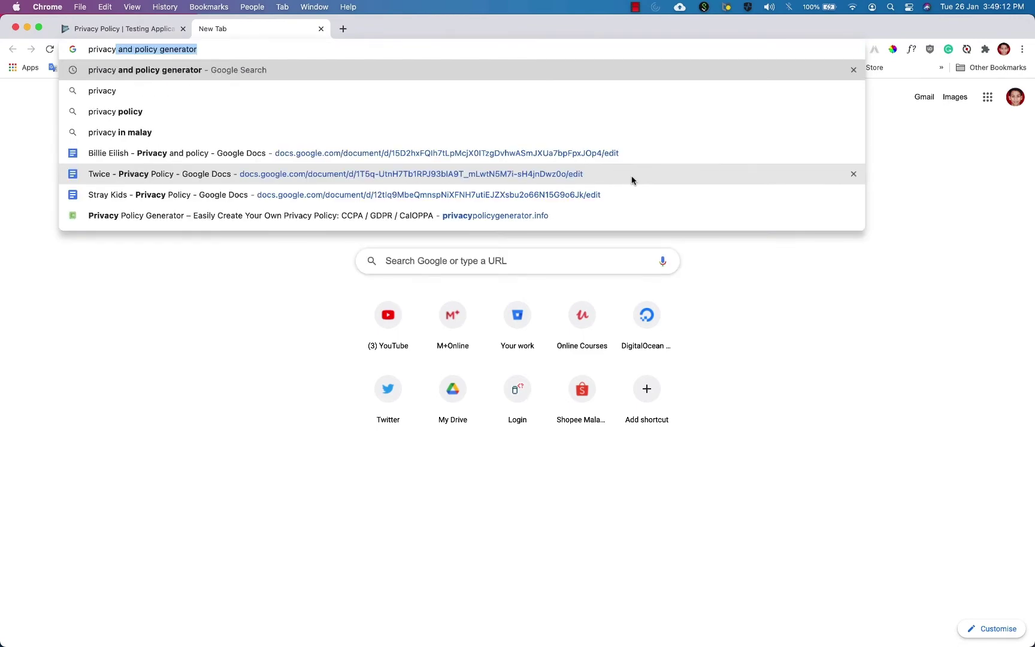
key("Return")
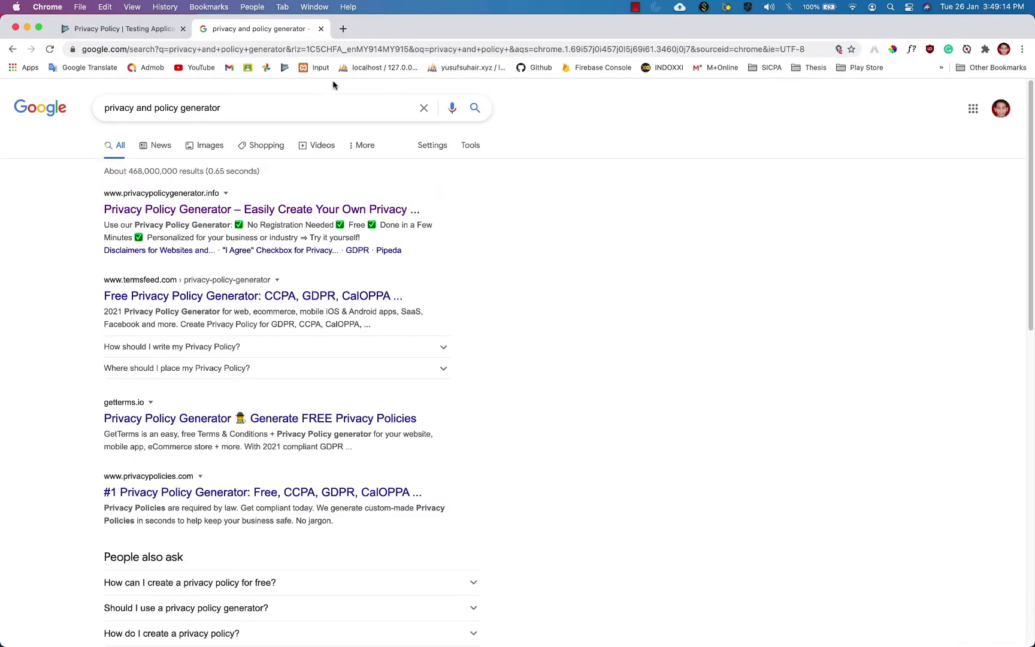
left_click(245, 210)
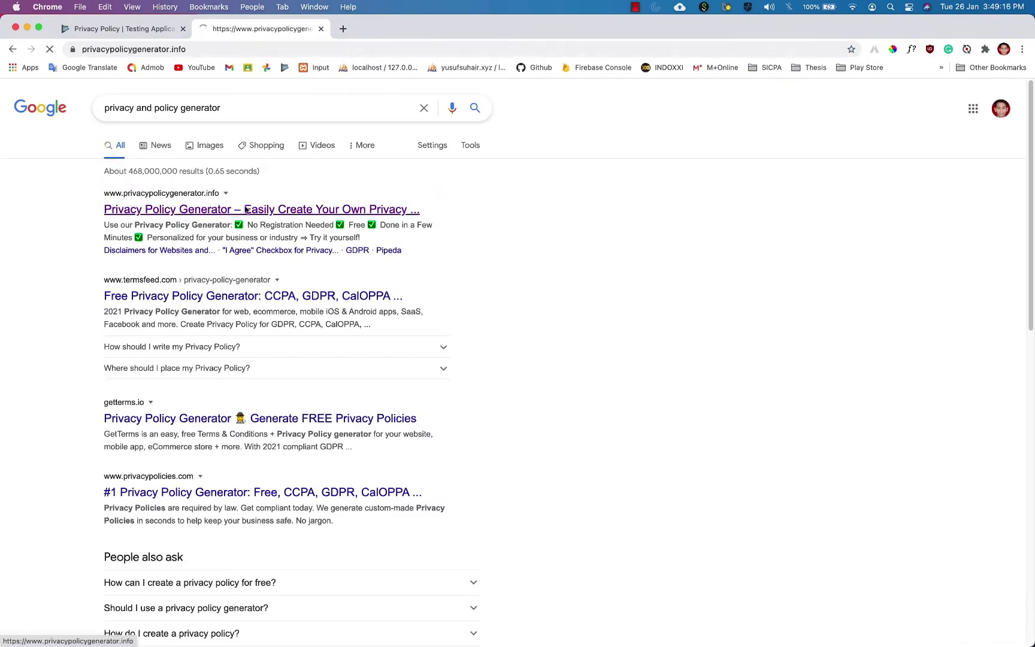
left_click(695, 234)
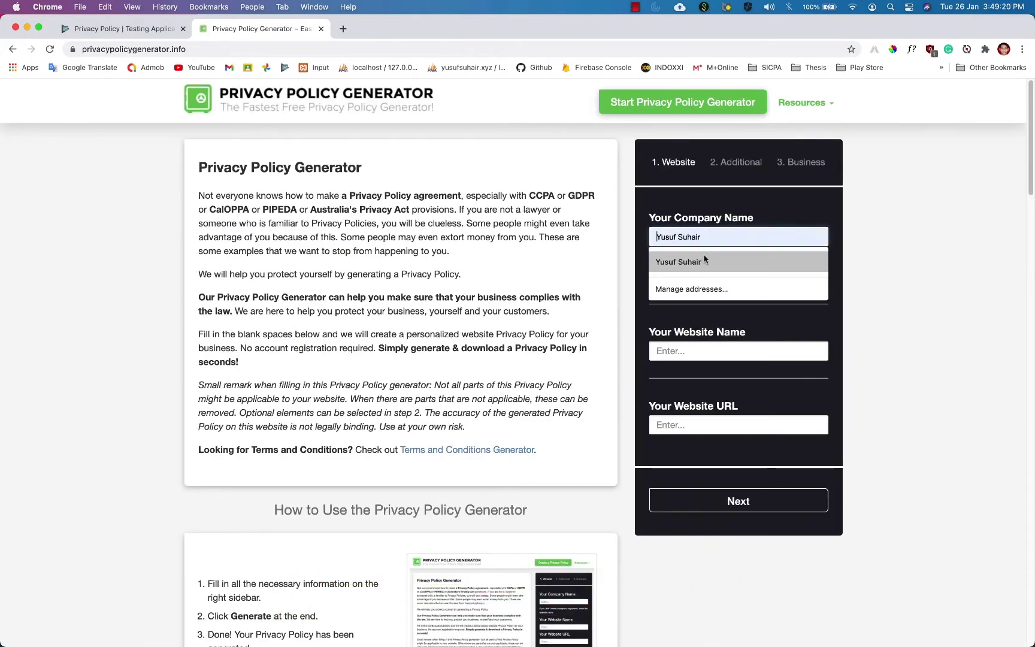
Autofill the company name and type the owner's Instagram profile address as the website name.
left_click(726, 262)
key("Tab")
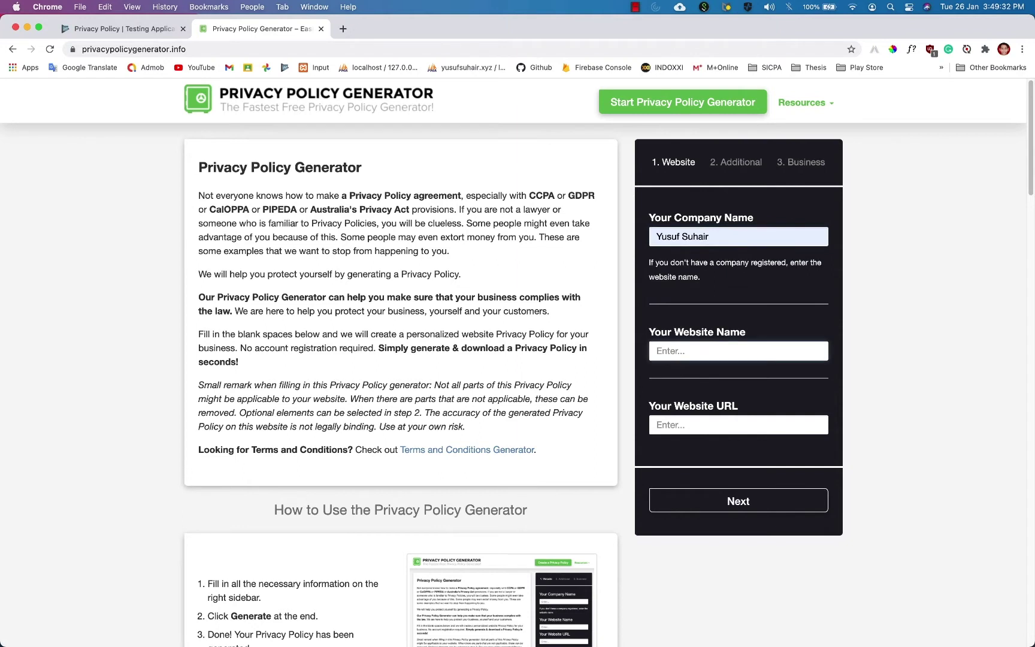
type("youtube.com")
type("/yusufsuh")
key("alt+BackSpace")
key("super+a")
type("instagram")
key("super+a")
type("instagram.com/yusufsuhair")
Move the Instagram address into Website URL and name the website after the owner's Instagram.
left_click(719, 425)
key("shift+Tab")
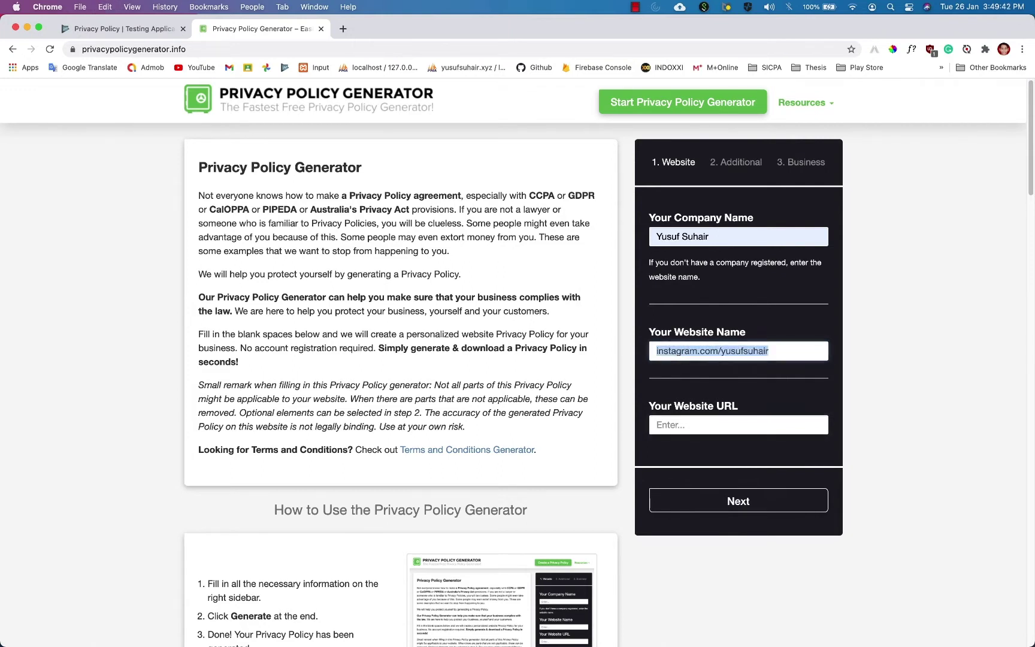
key("super+x")
key("Tab")
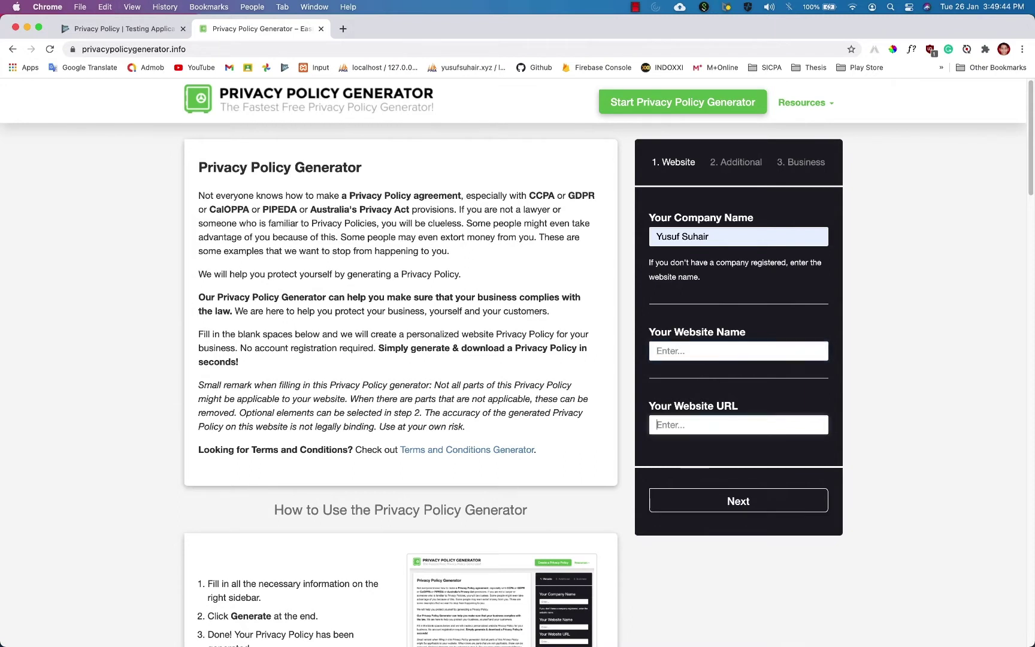
key("super+v")
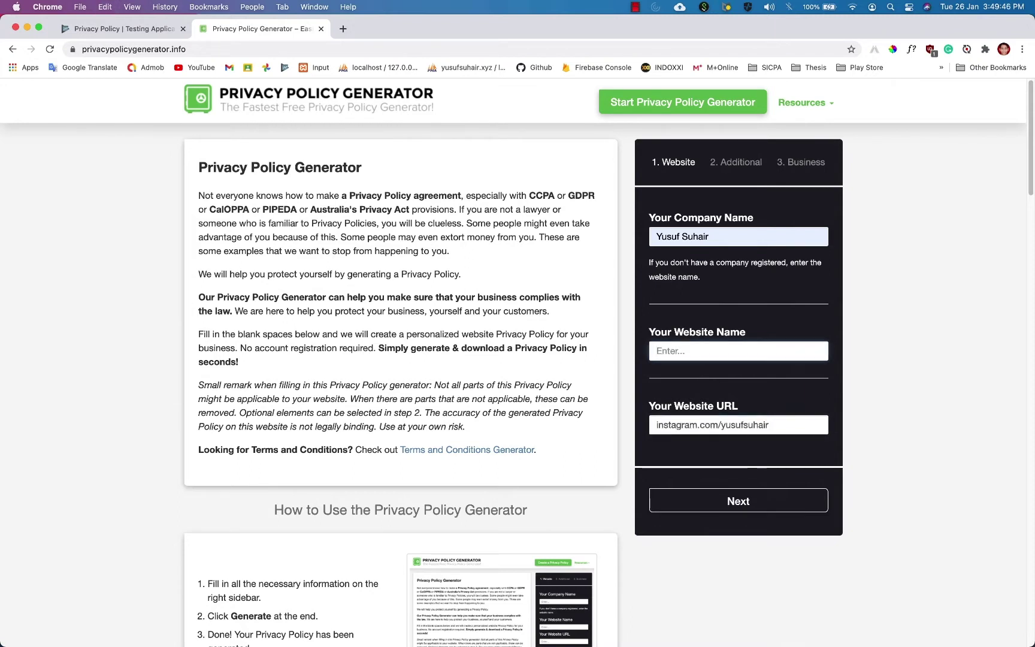
type("Yu")
key("BackSpace")
key("BackSpace")
type("Yusuf Suhair's Instagram")
Answer No to cookies, AdSense and third-party advertising on the Additional step.
left_click(761, 504)
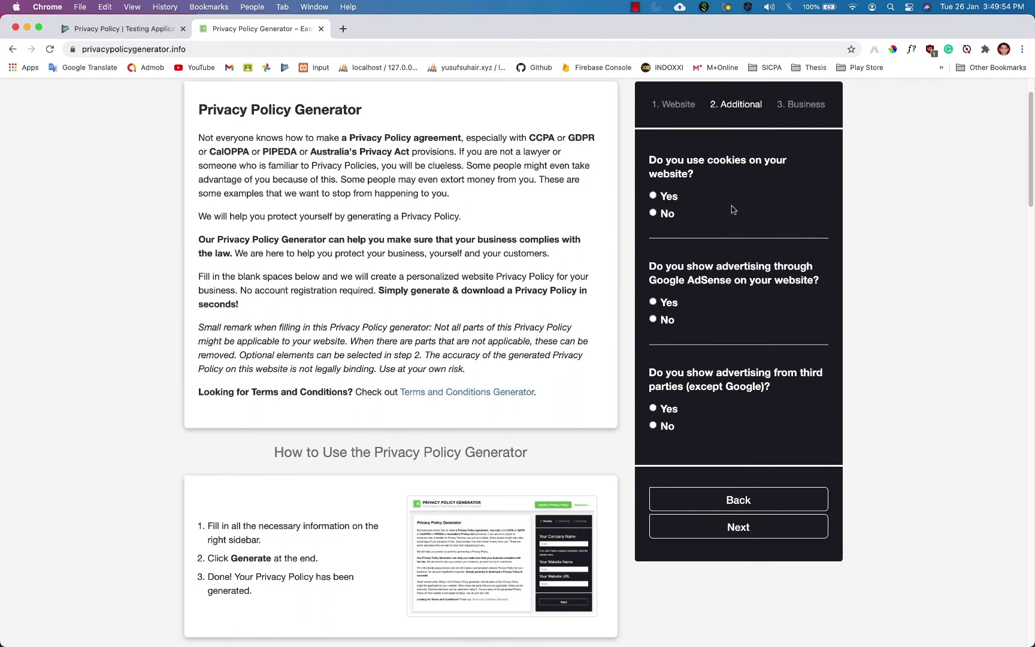
left_click(664, 215)
left_click(666, 302)
left_click(668, 425)
left_click(666, 320)
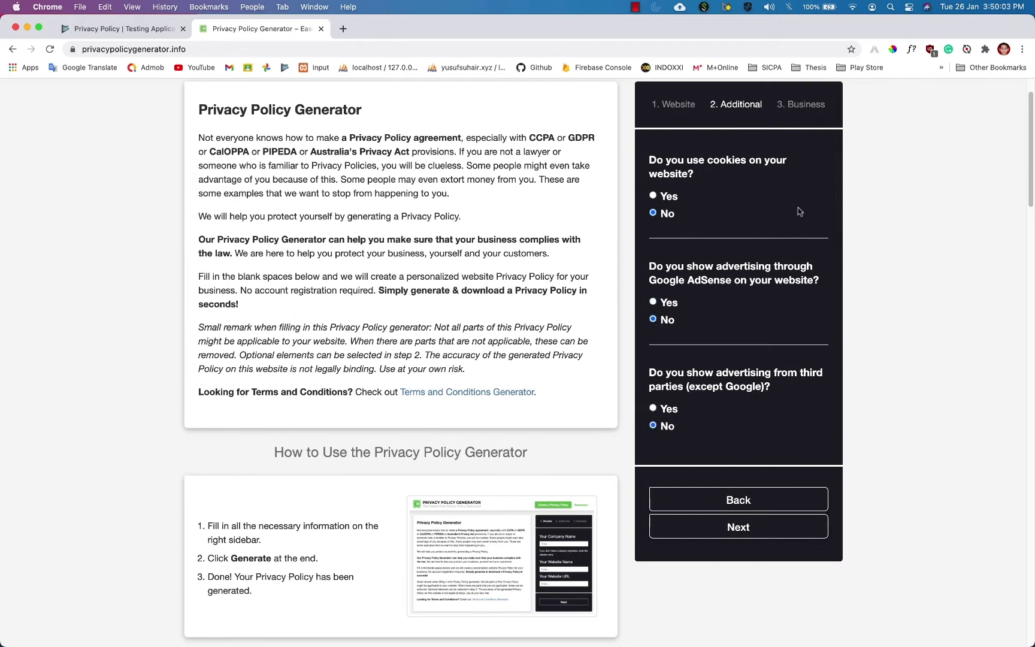
left_click(759, 530)
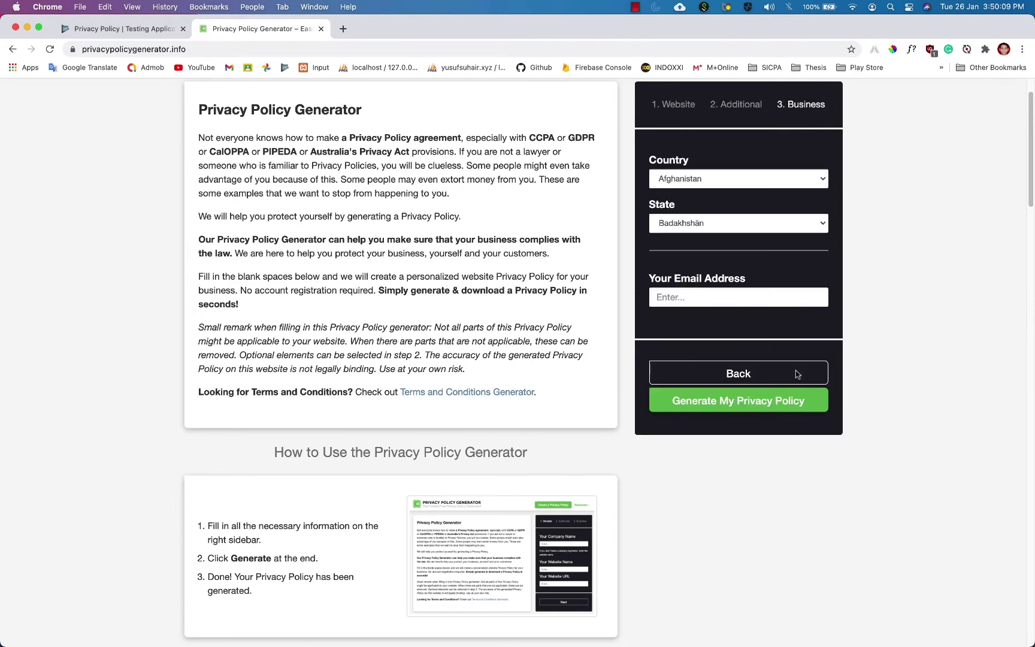
Set the location to Malaysia, state Selangor, and autofill the contact e-mail.
left_click(778, 179)
key("m")
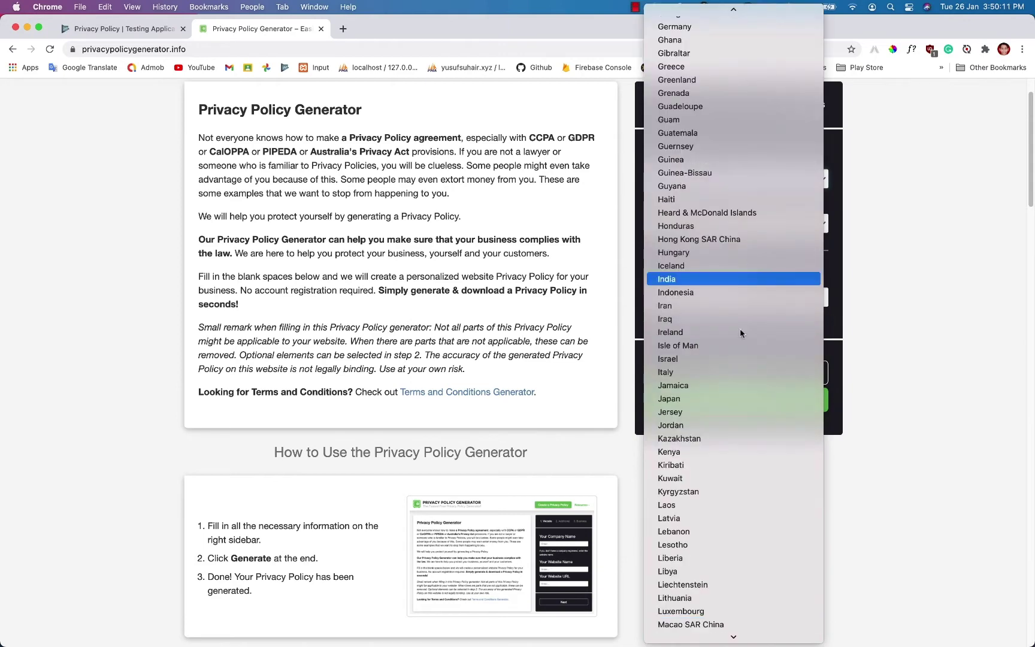
scroll(740, 328, "down", 10)
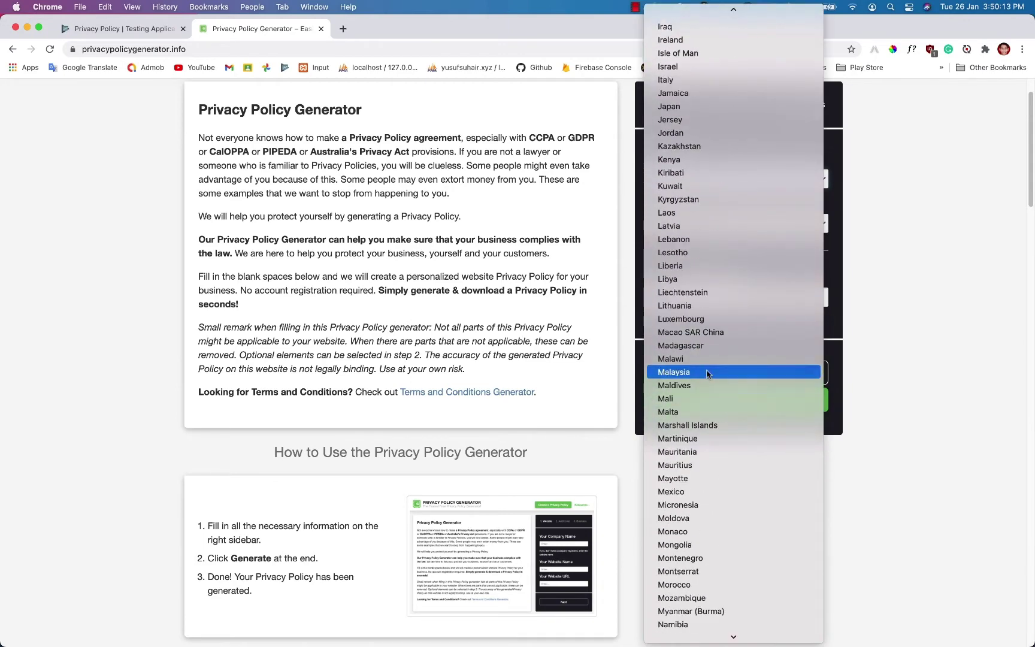
left_click(709, 372)
left_click(708, 221)
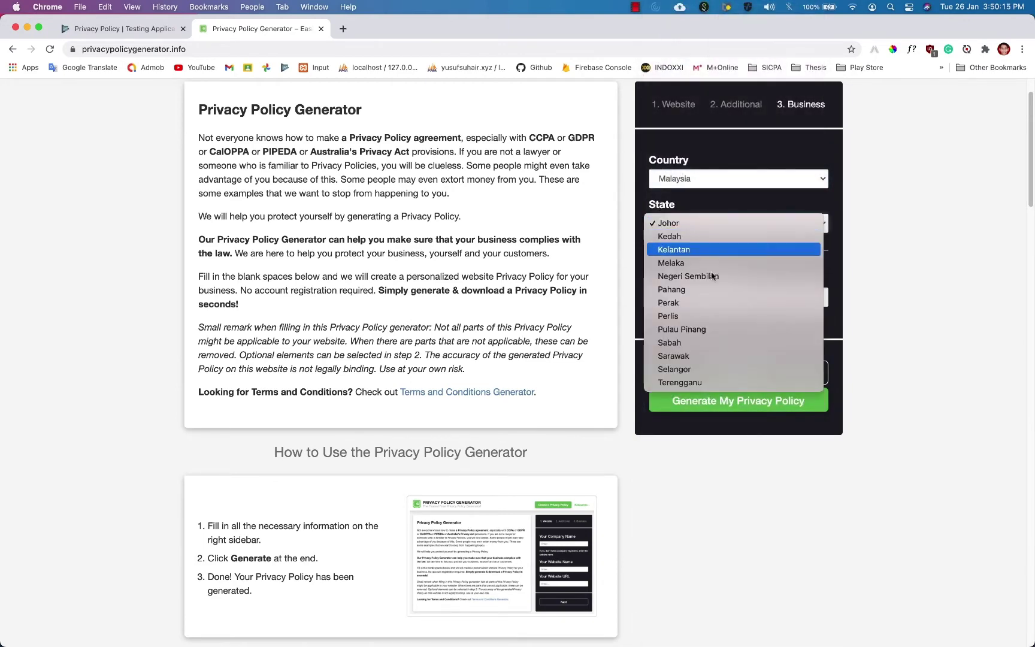
left_click(717, 369)
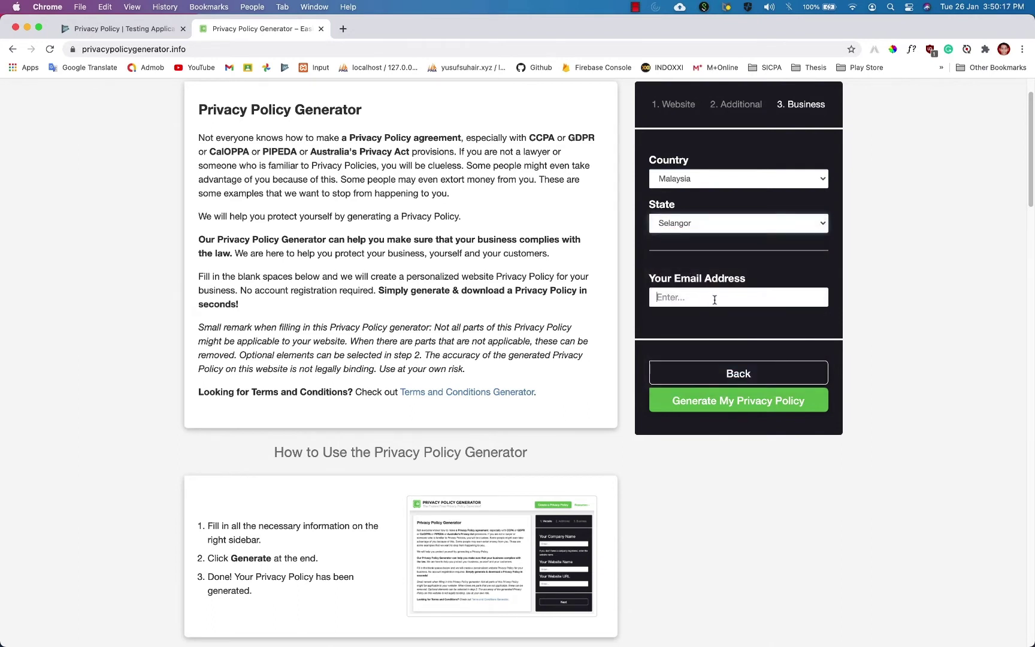
left_click(714, 326)
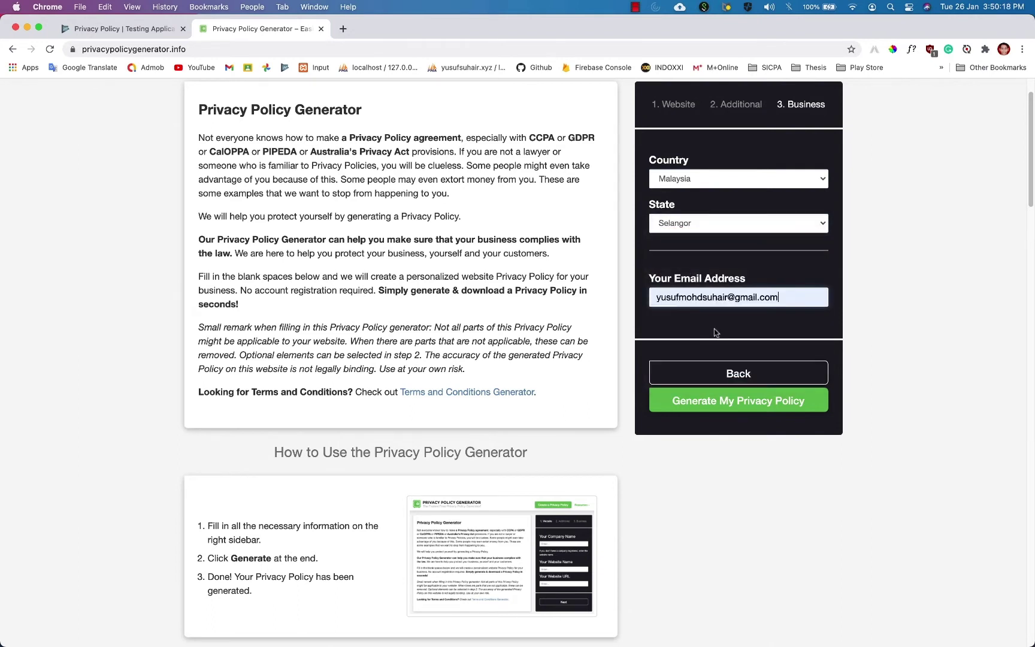
Generate the privacy policy and copy its hosted link back to the Play Console tab.
left_click(712, 400)
left_click(712, 400)
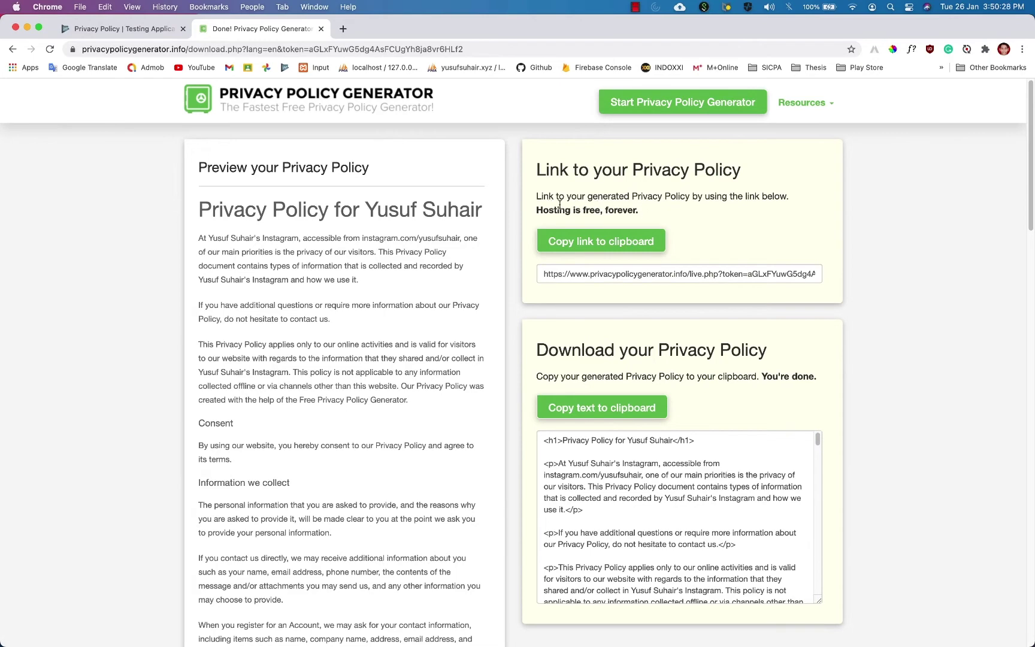
left_click(614, 239)
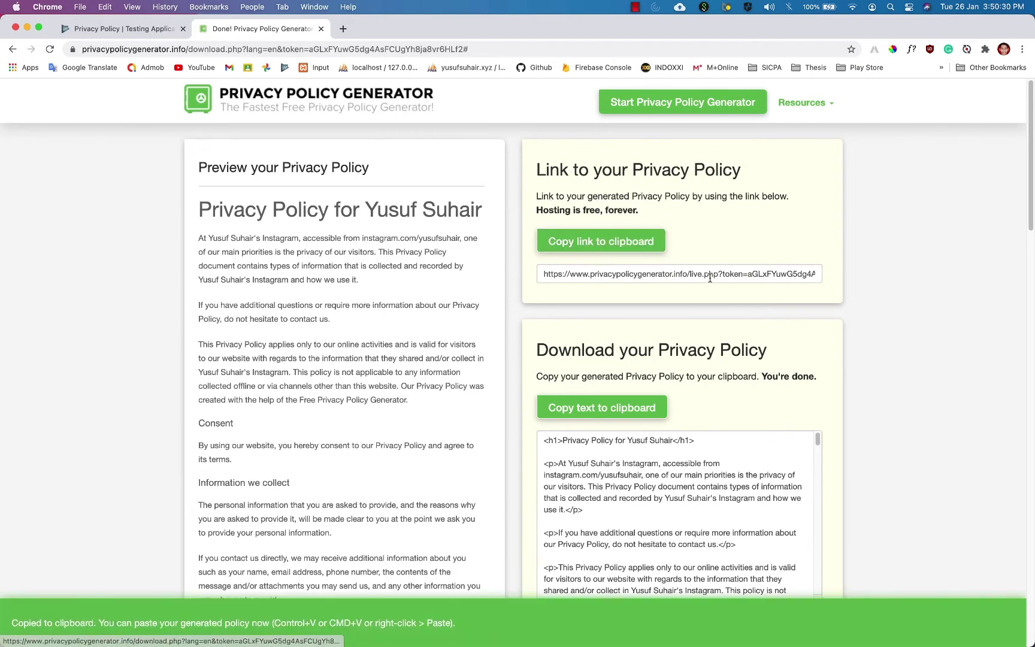
left_click(153, 29)
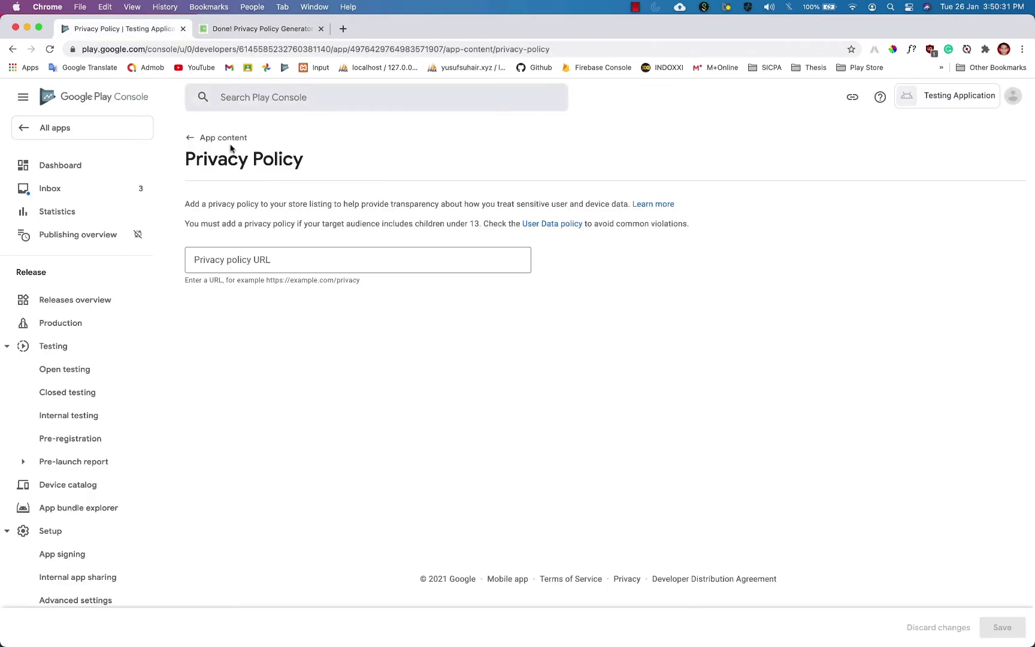
Paste the generated link as the Privacy policy URL, save it, and go back to App content.
left_click(276, 249)
key("super+v")
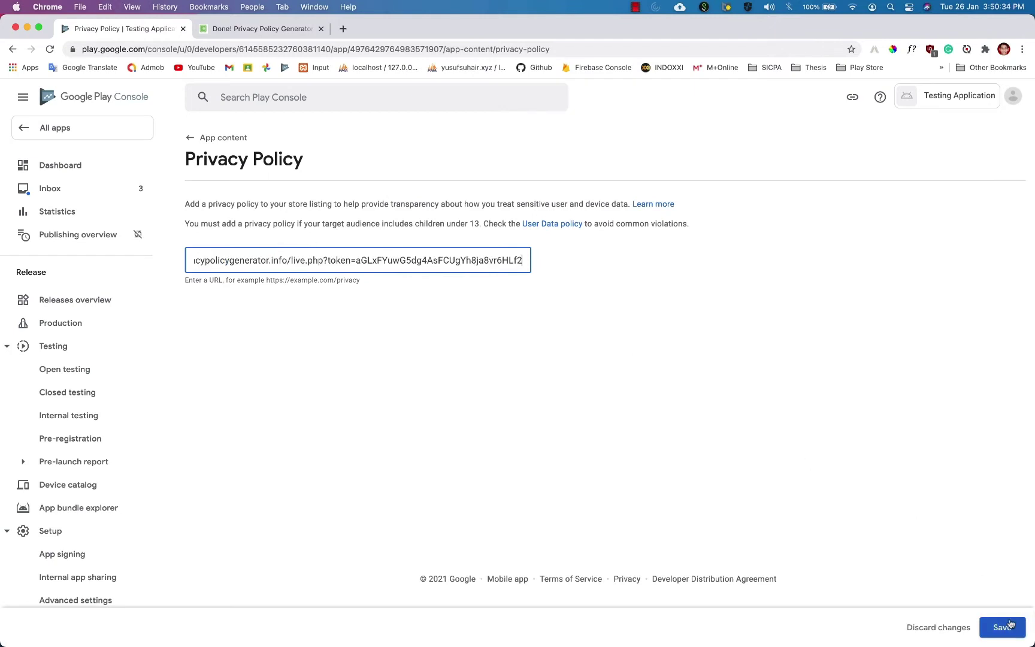
left_click(1012, 627)
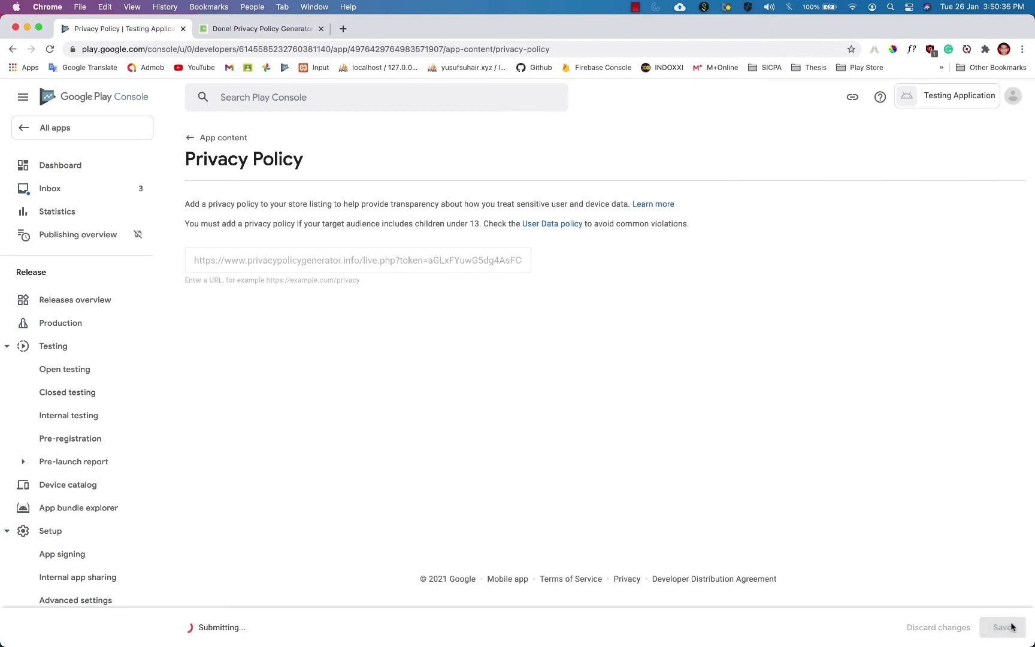
left_click(186, 141)
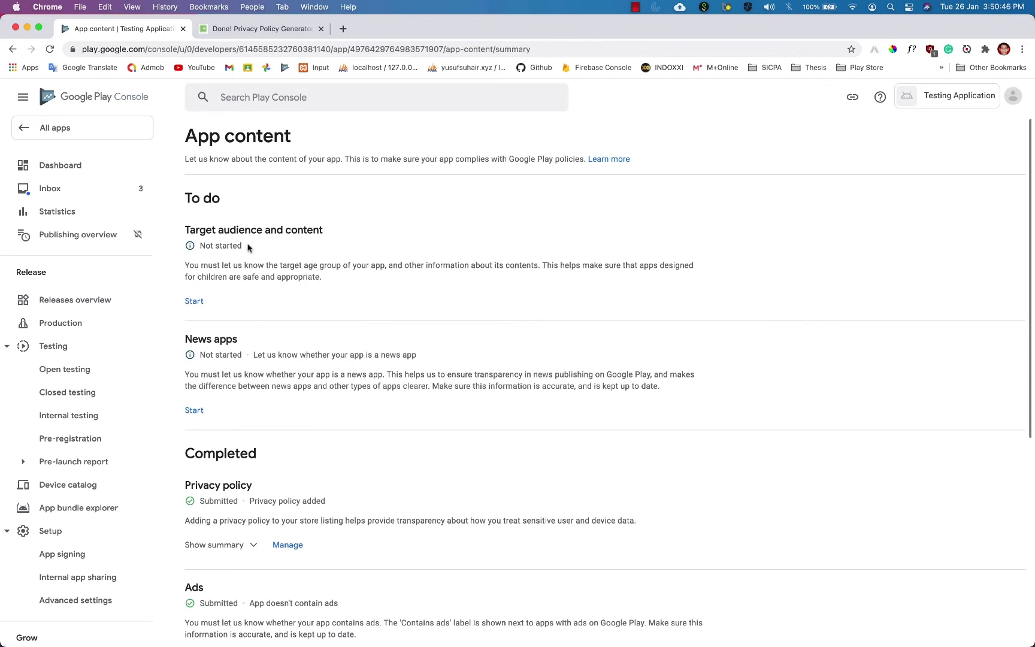
Open Target audience and content and tick the 6-8, 9-12, 13-15 and 16-17 age groups.
left_click(198, 303)
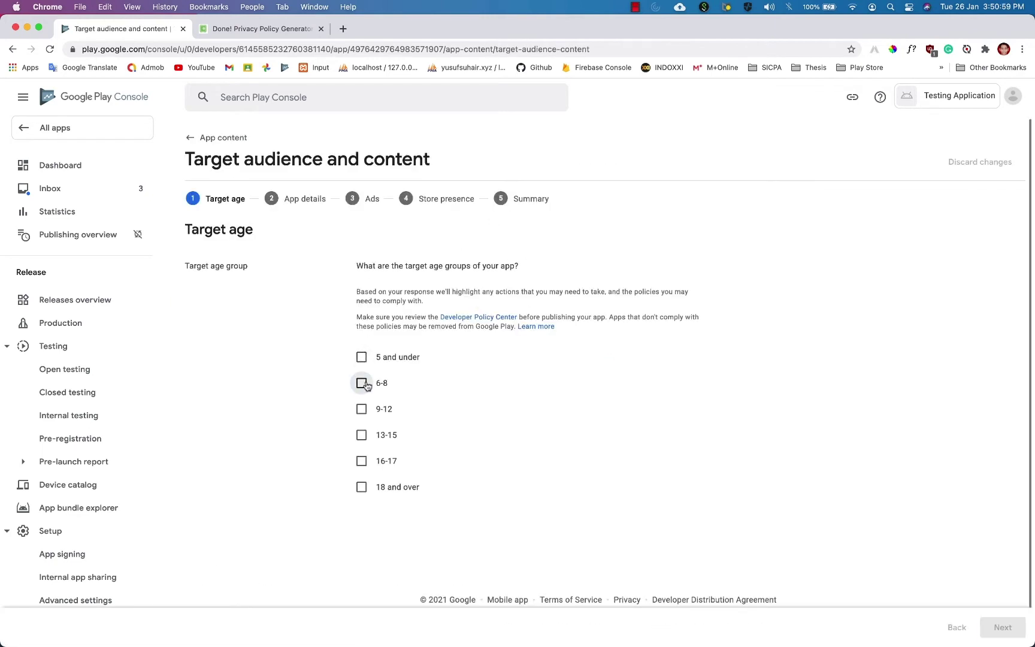
left_click(361, 383)
left_click(361, 409)
left_click(362, 435)
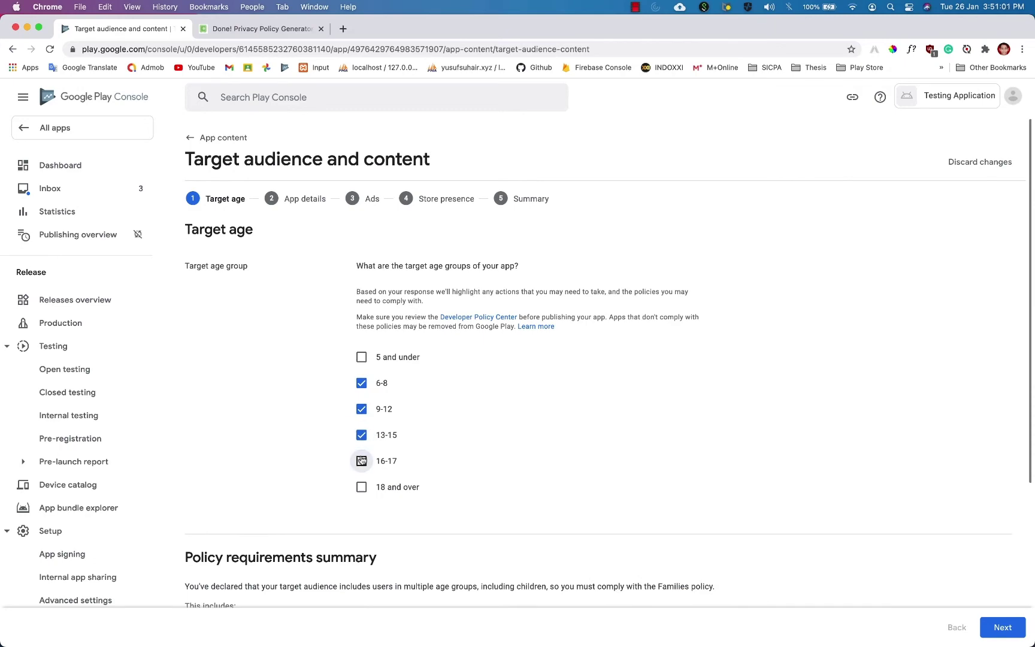
left_click(361, 460)
scroll(476, 418, "down", 1)
scroll(476, 418, "down", 4)
scroll(474, 351, "up", 2)
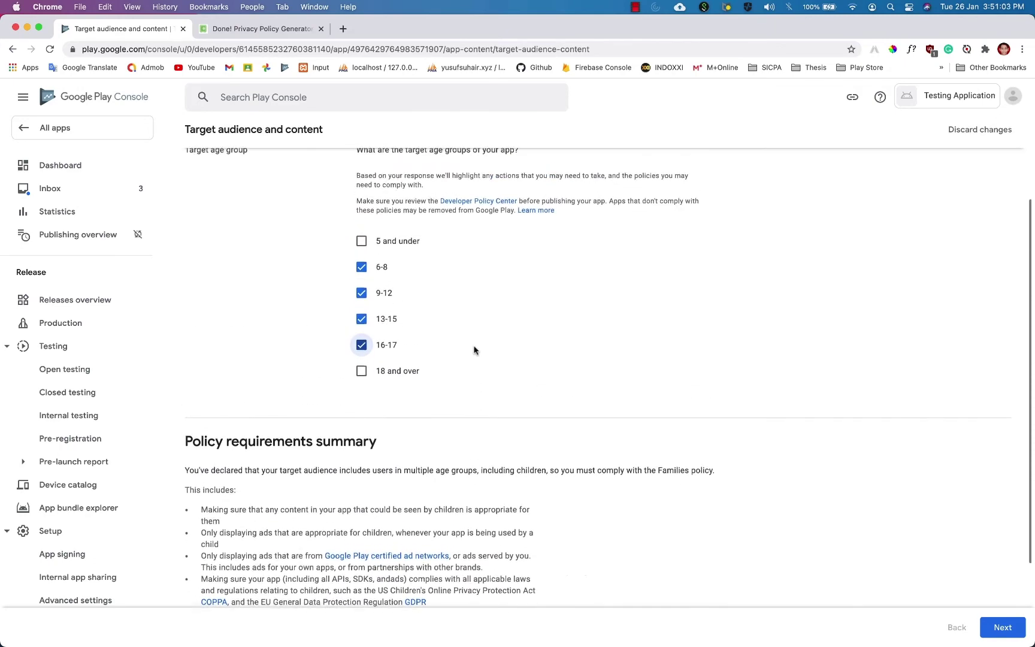
scroll(474, 349, "up", 1)
Narrow the age groups to 13-15, 16-17 and 18 and over, then continue.
left_click(362, 298)
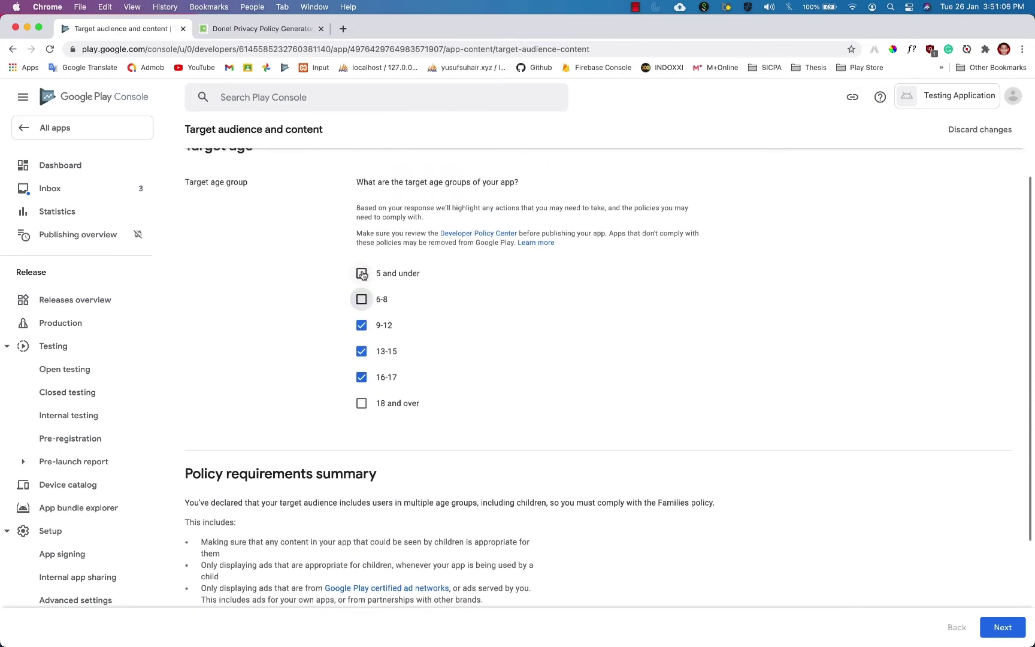
left_click(362, 274)
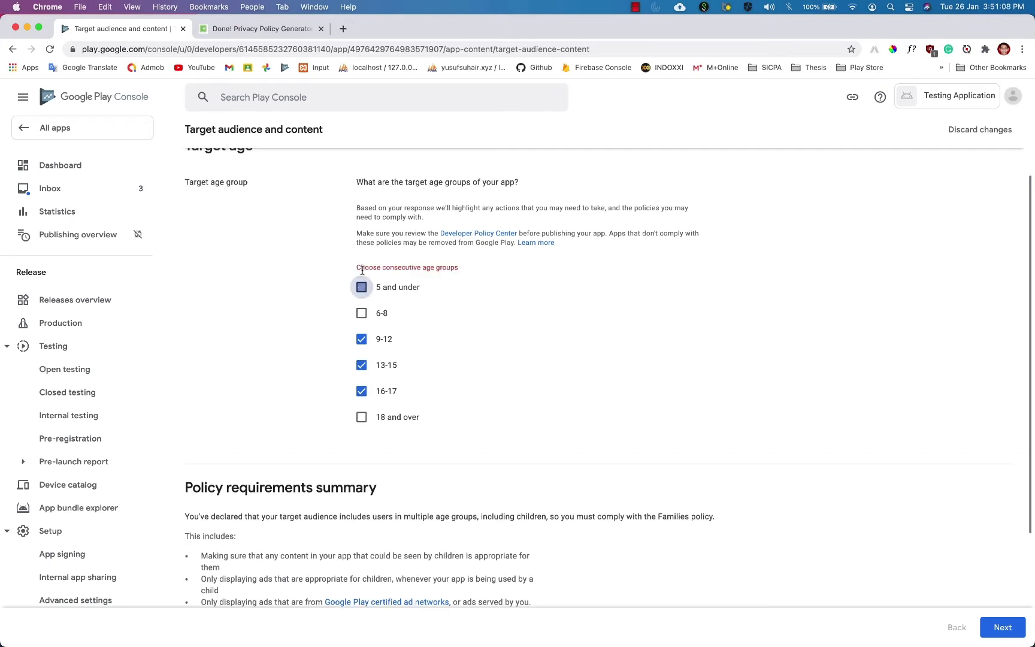
left_click(362, 299)
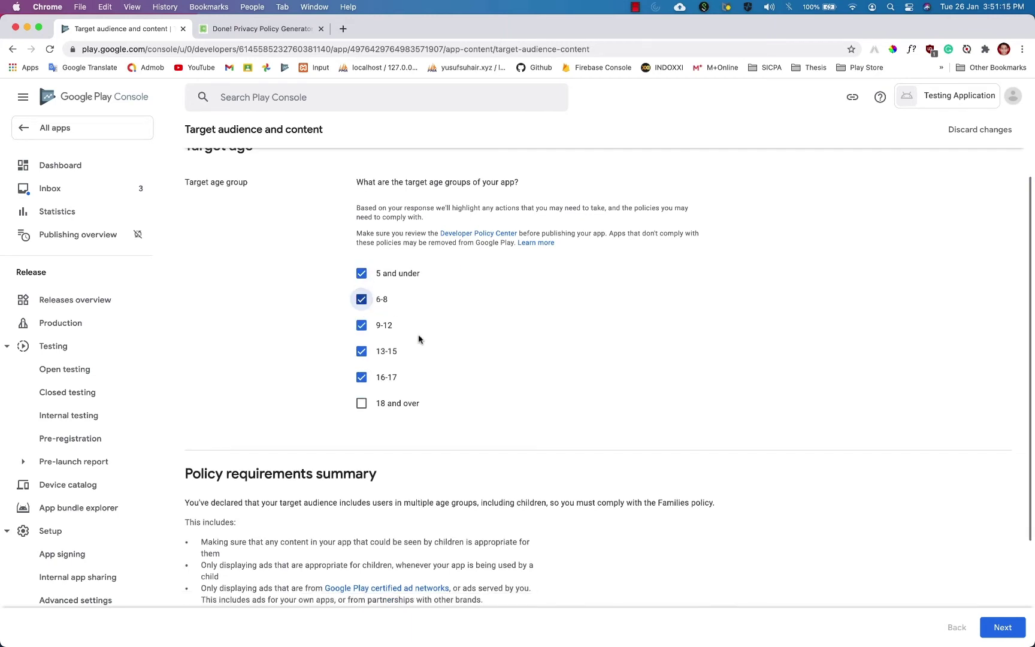
scroll(419, 339, "down", 3)
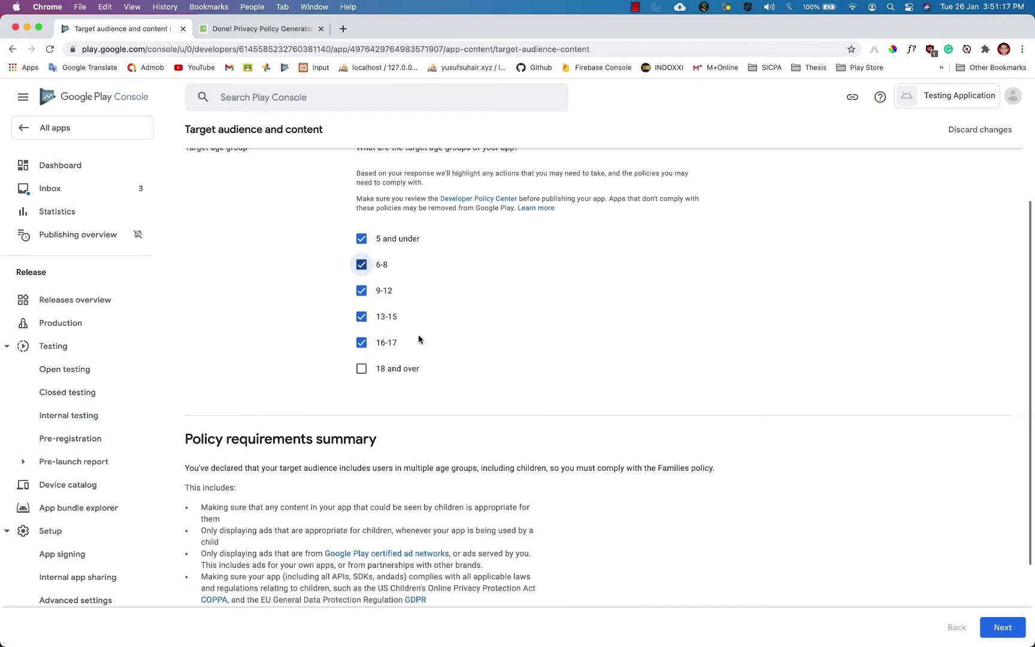
scroll(437, 342, "up", 2)
left_click(371, 292)
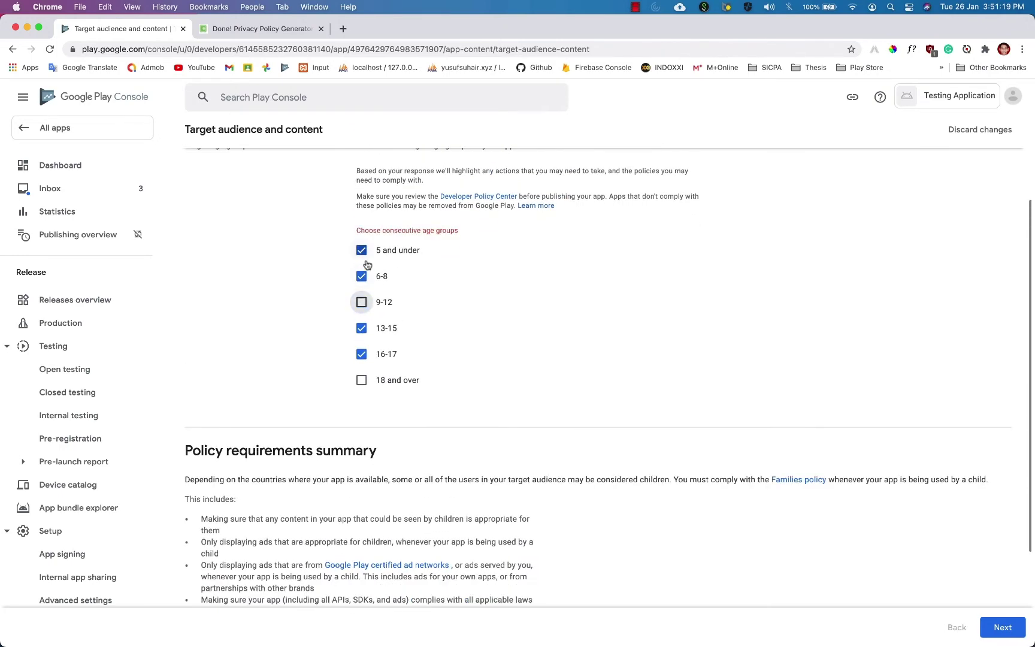
left_click(362, 262)
left_click(362, 236)
left_click(362, 366)
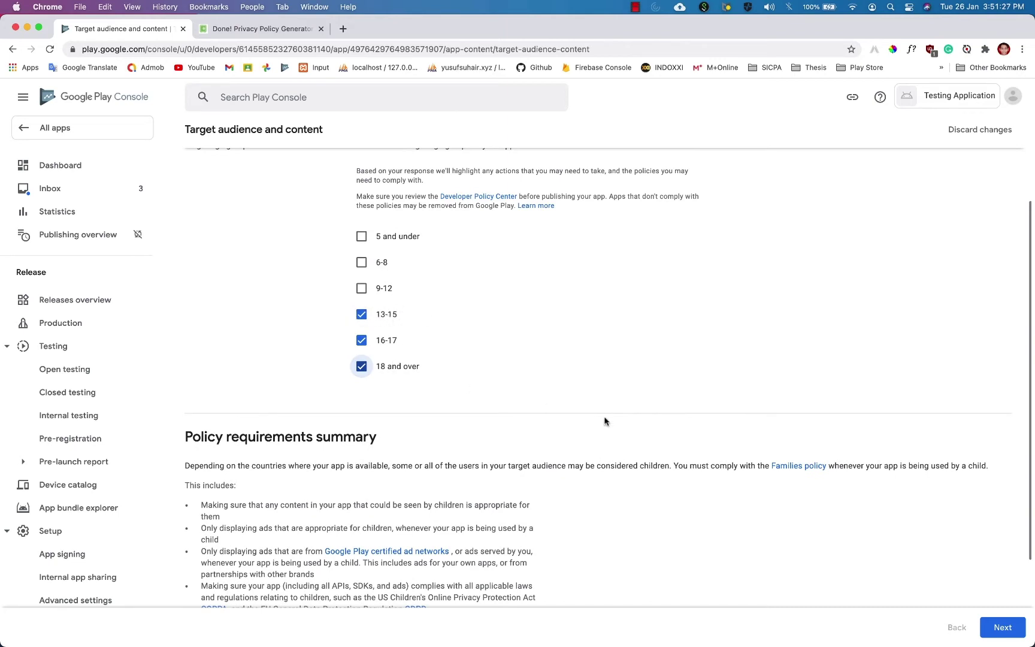
scroll(739, 434, "up", 3)
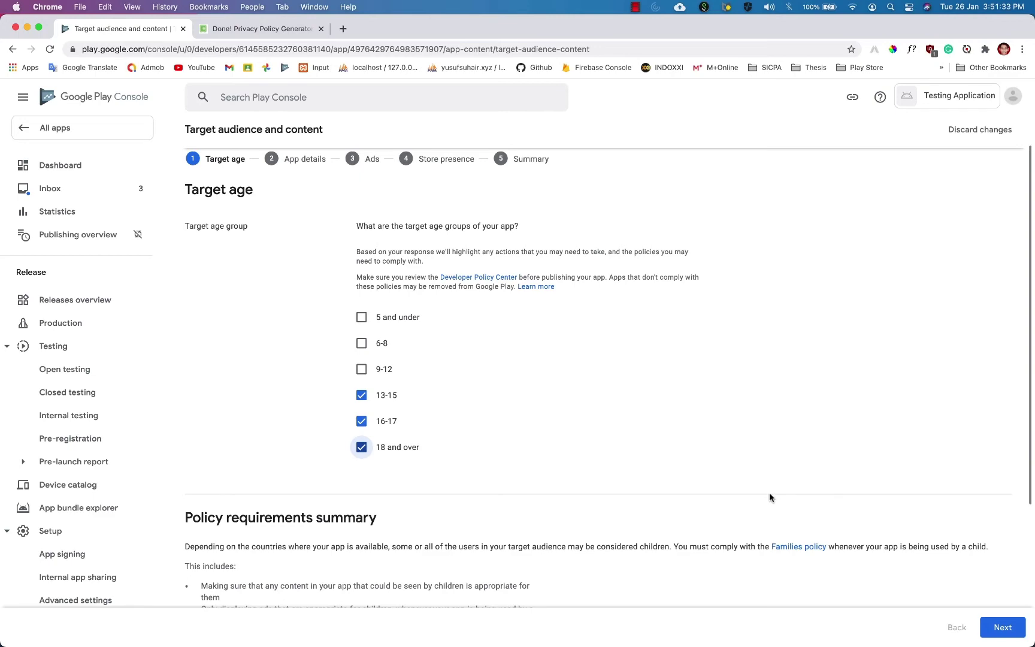
left_click(999, 627)
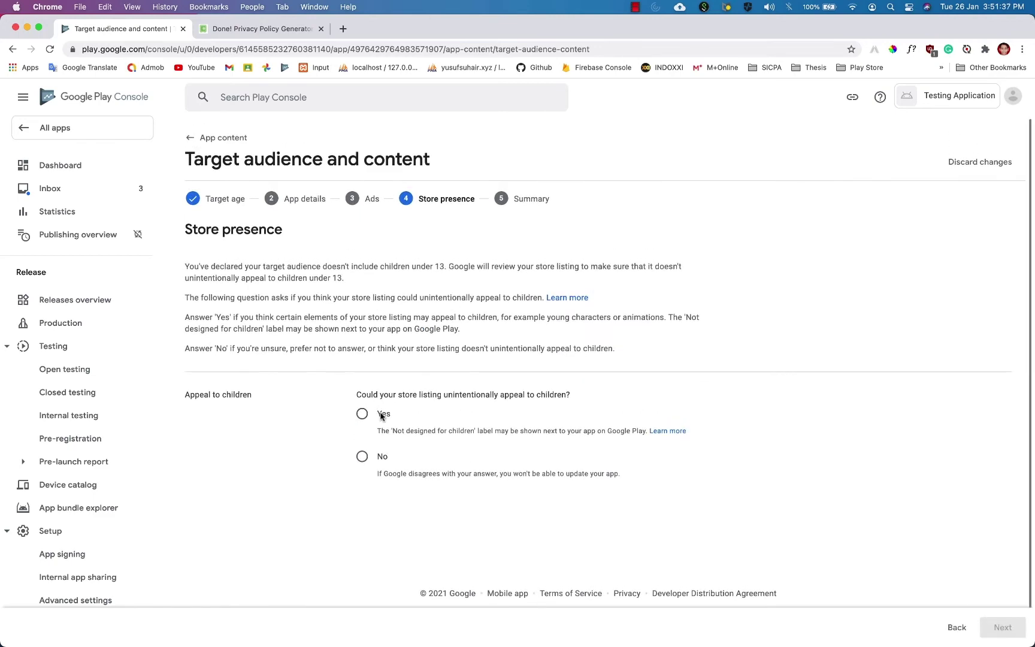
Answer No to appealing to children, save the target audience answers, and return to App content.
left_click(381, 457)
left_click(1008, 633)
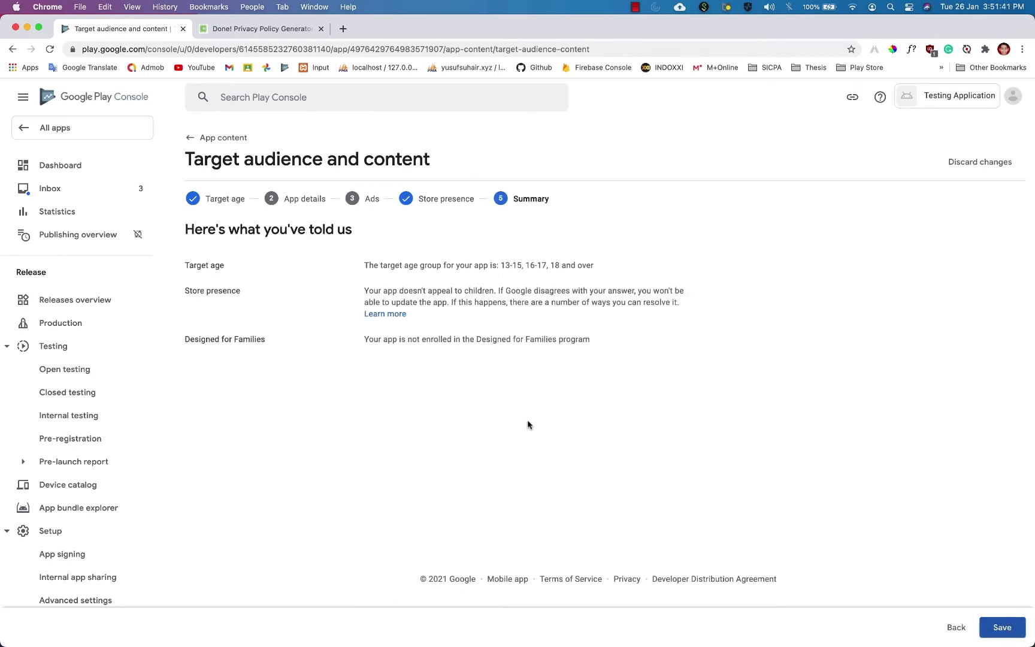
left_click(1002, 627)
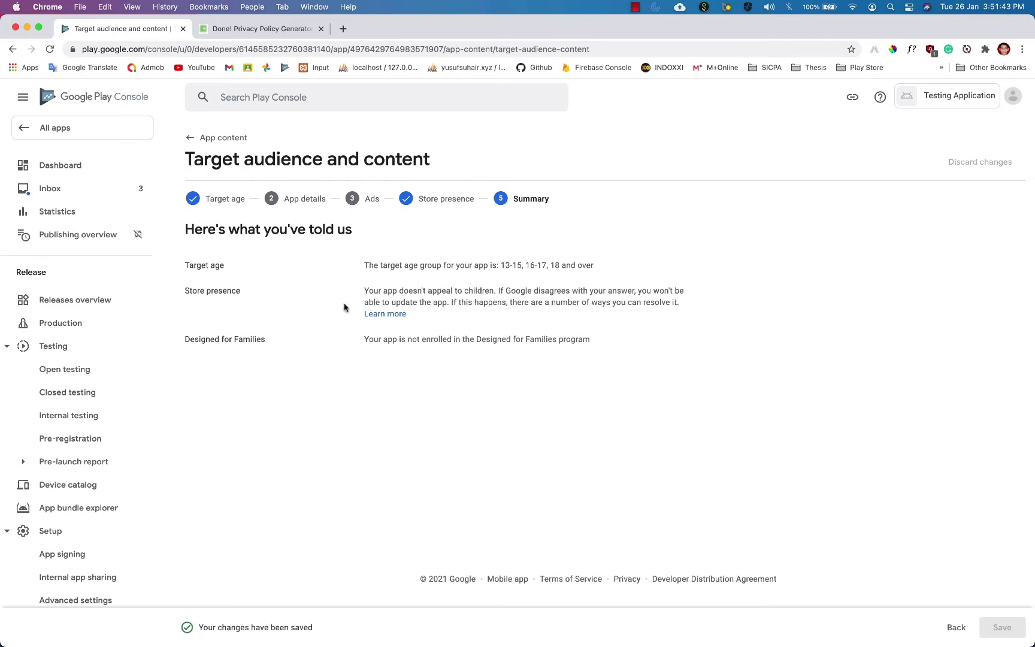
left_click(194, 138)
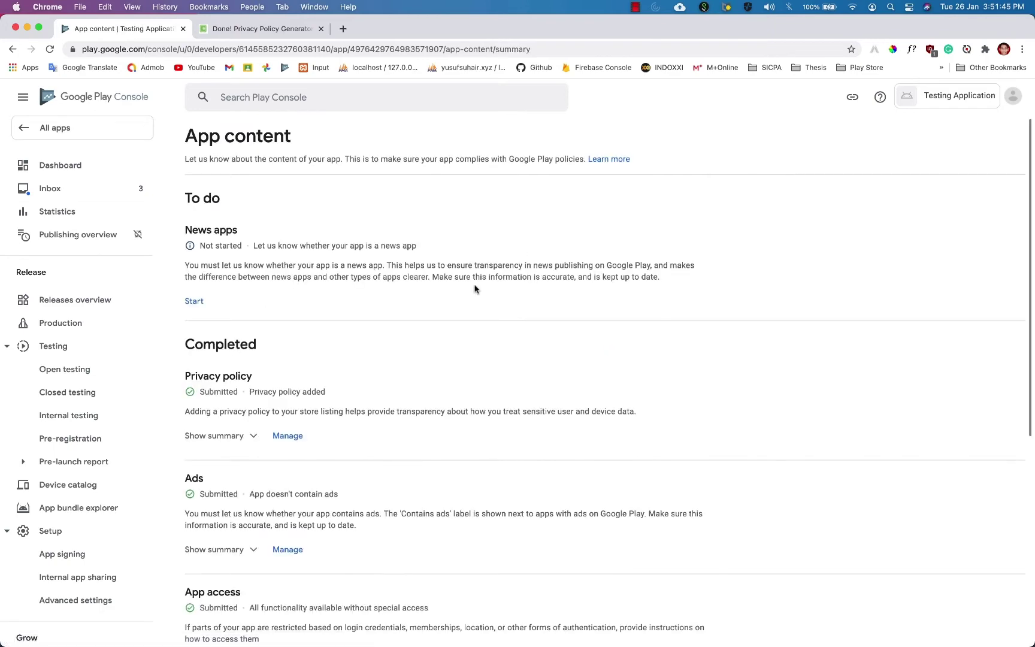
scroll(474, 289, "down", 5)
scroll(474, 289, "up", 5)
Answer No on the News apps declaration, save it, and go back to the App content summary.
left_click(198, 302)
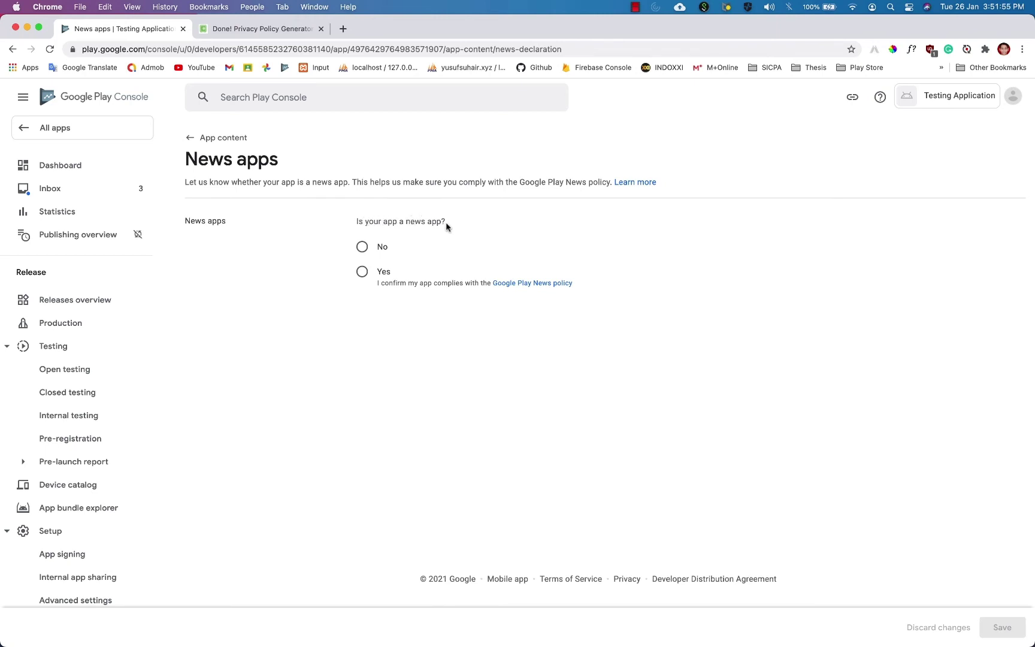
left_click(364, 248)
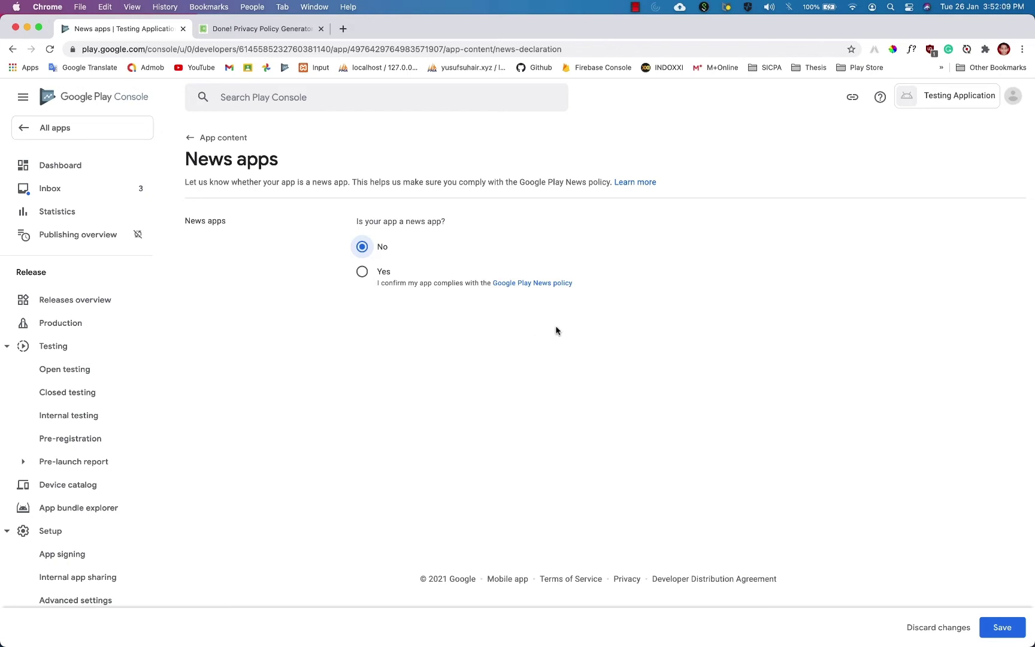
left_click(397, 275)
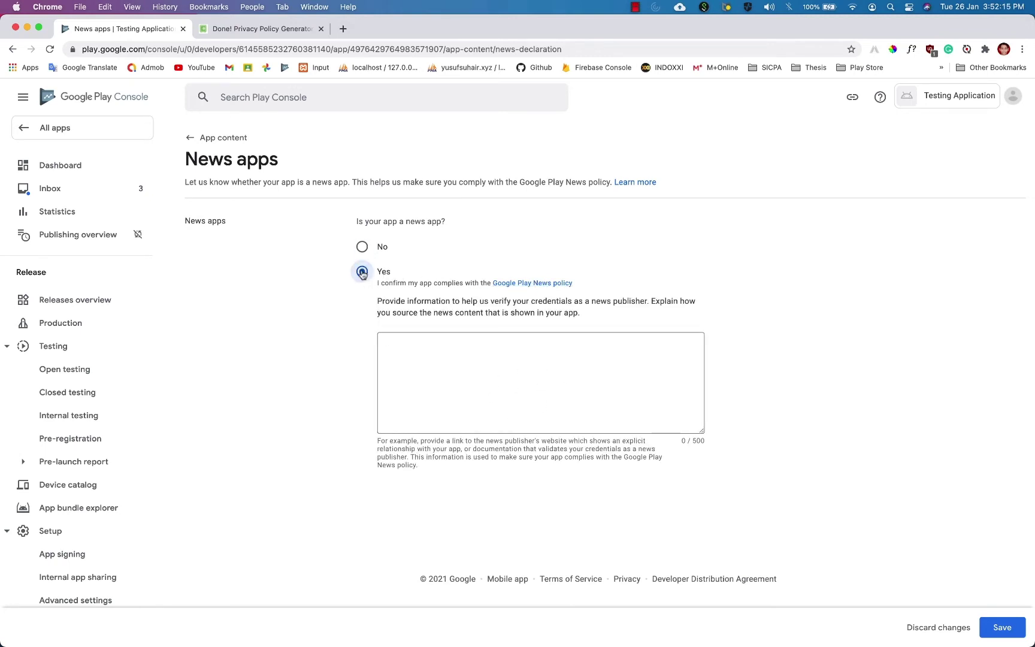
left_click(364, 249)
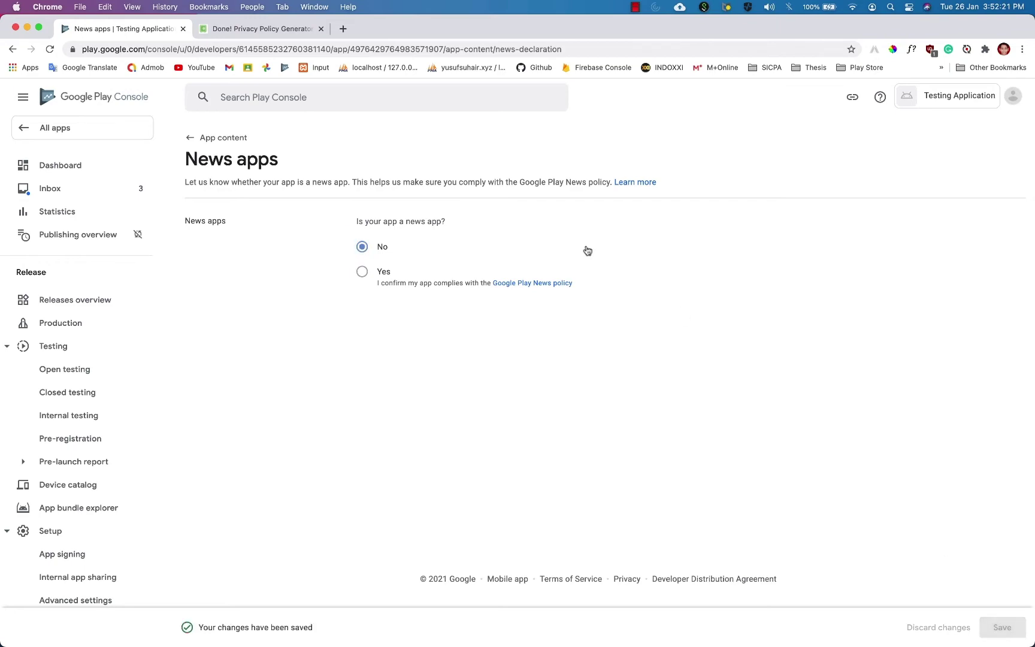
left_click(210, 137)
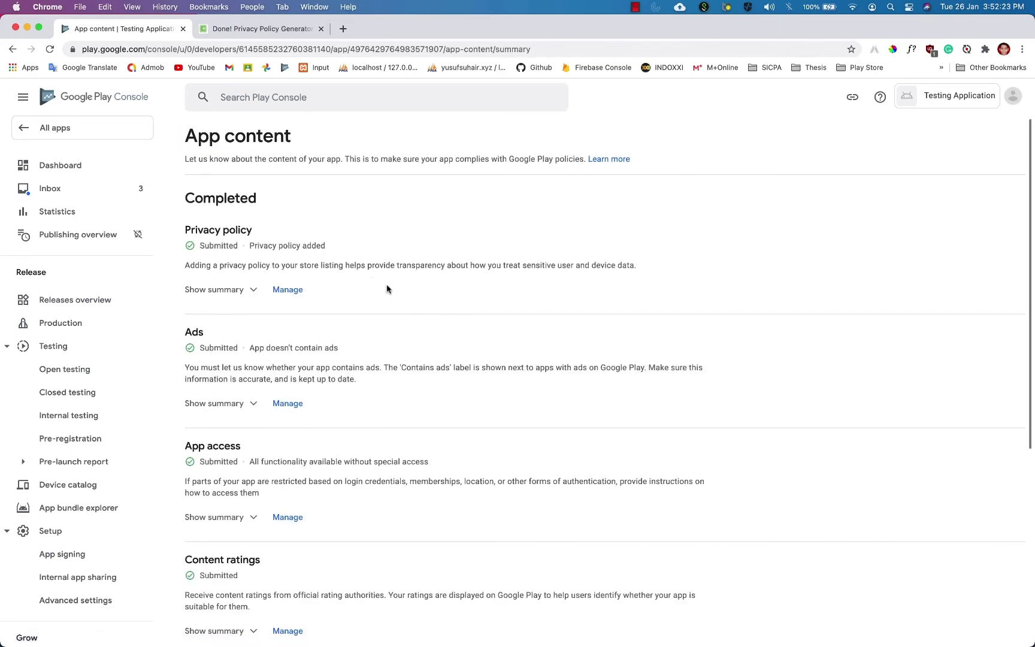
scroll(386, 289, "down", 5)
scroll(385, 289, "up", 5)
From the Dashboard, open the 'Select an app category and provide contact details' task.
left_click(122, 163)
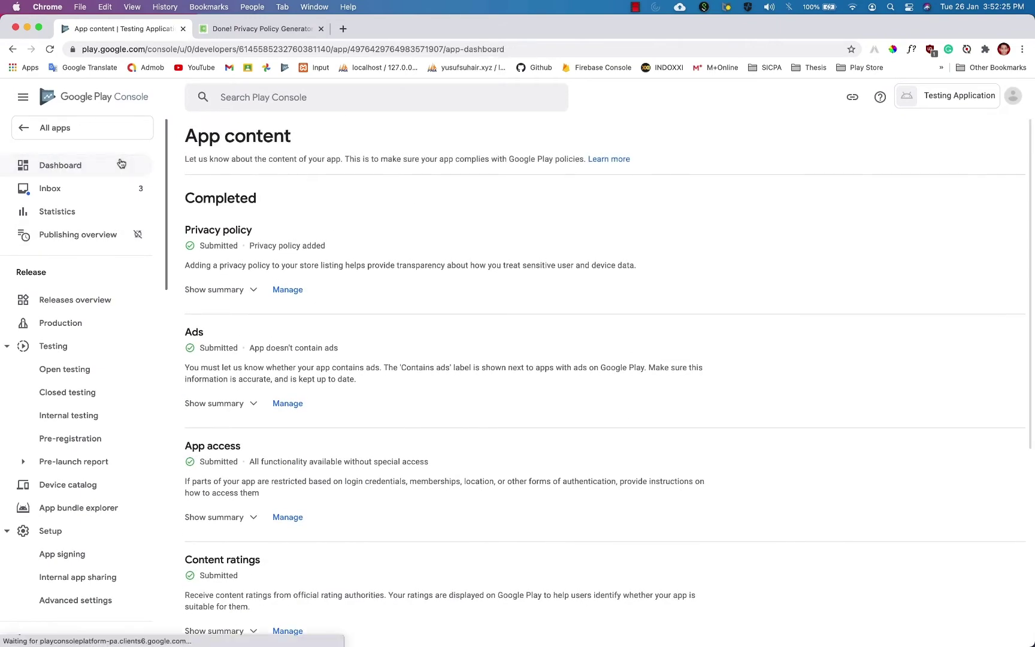
scroll(351, 323, "down", 3)
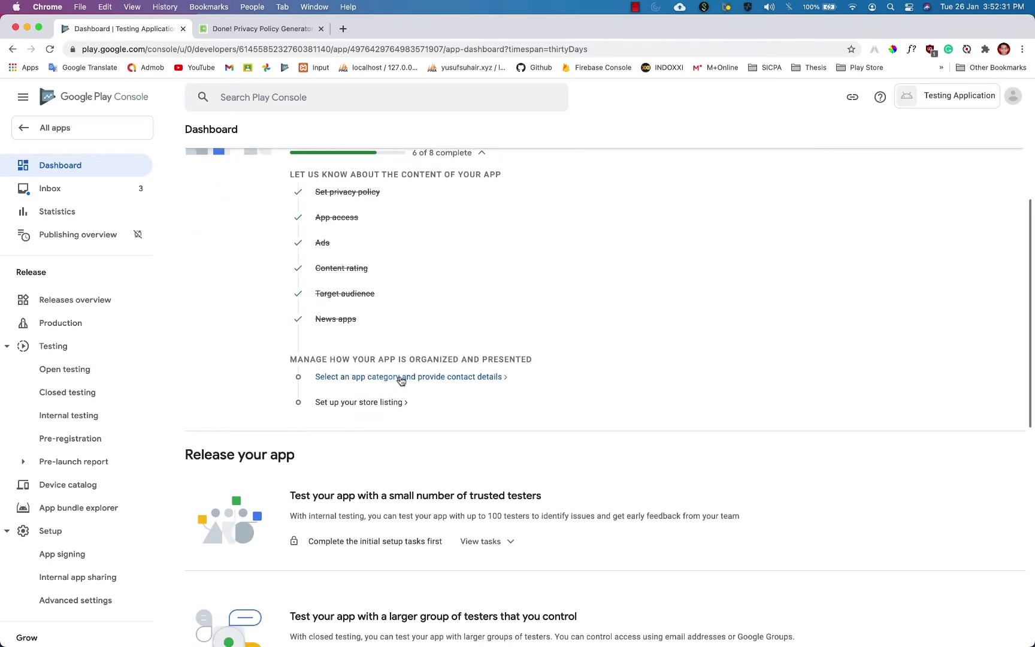
left_click(401, 377)
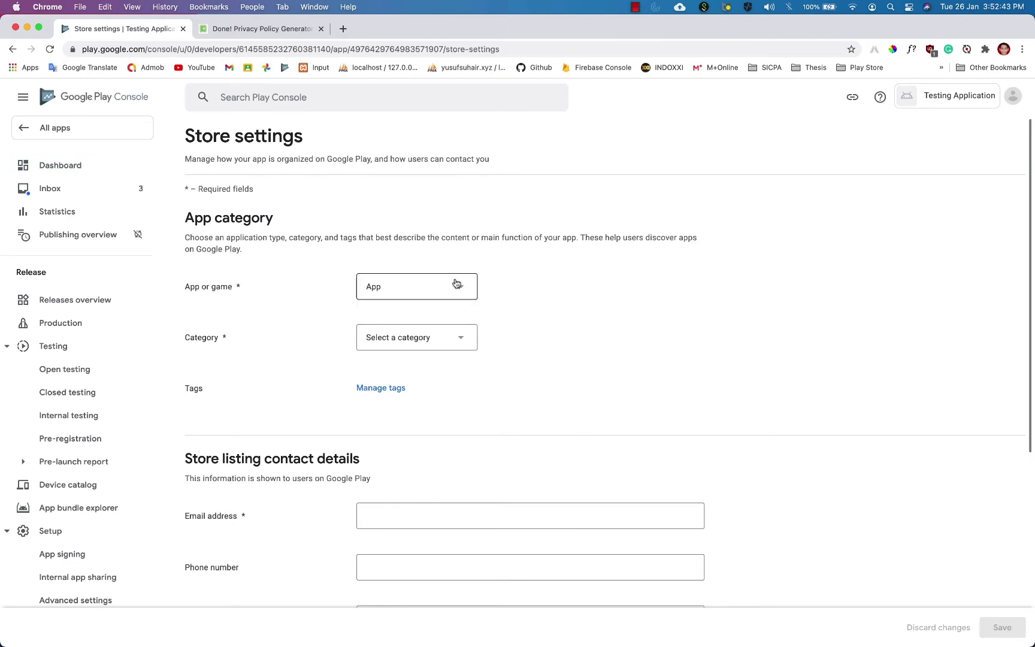
Set the app type to App and the category to Entertainment.
left_click(417, 290)
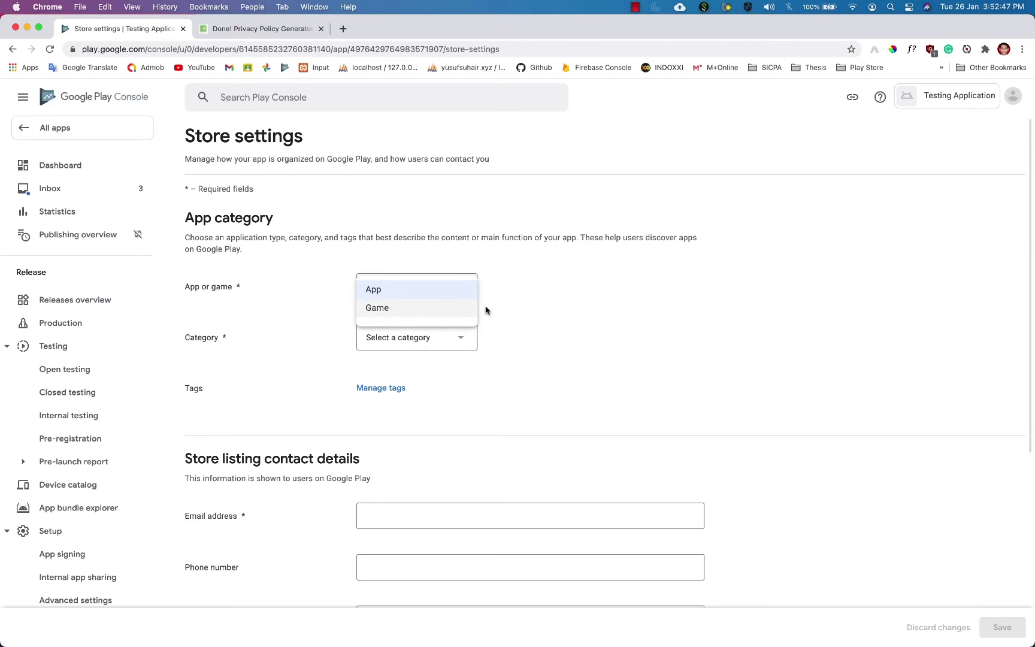
left_click(558, 309)
left_click(407, 338)
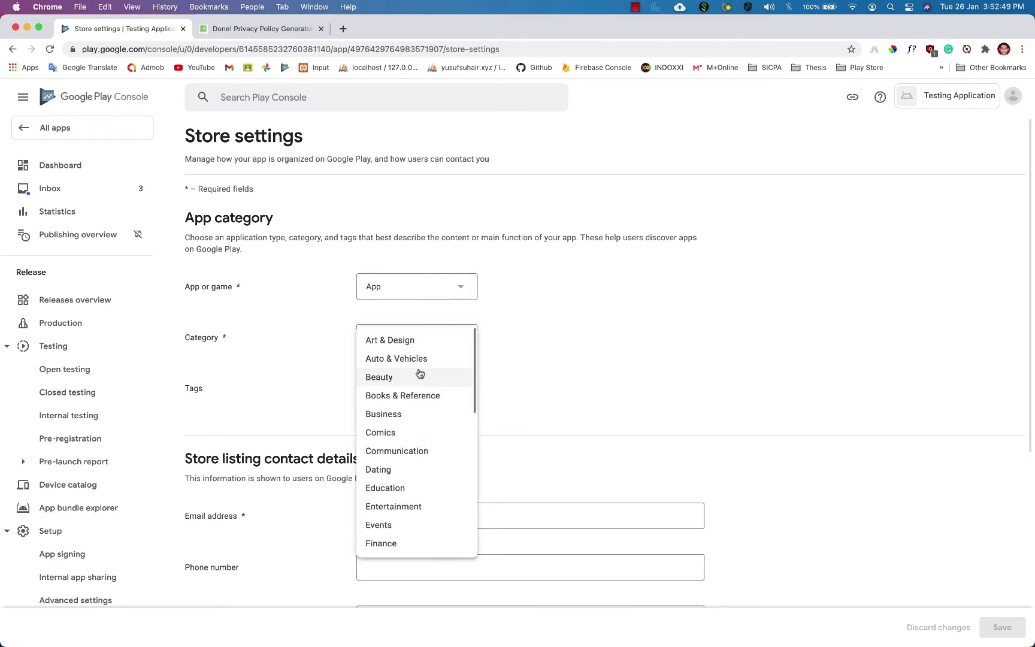
left_click(413, 506)
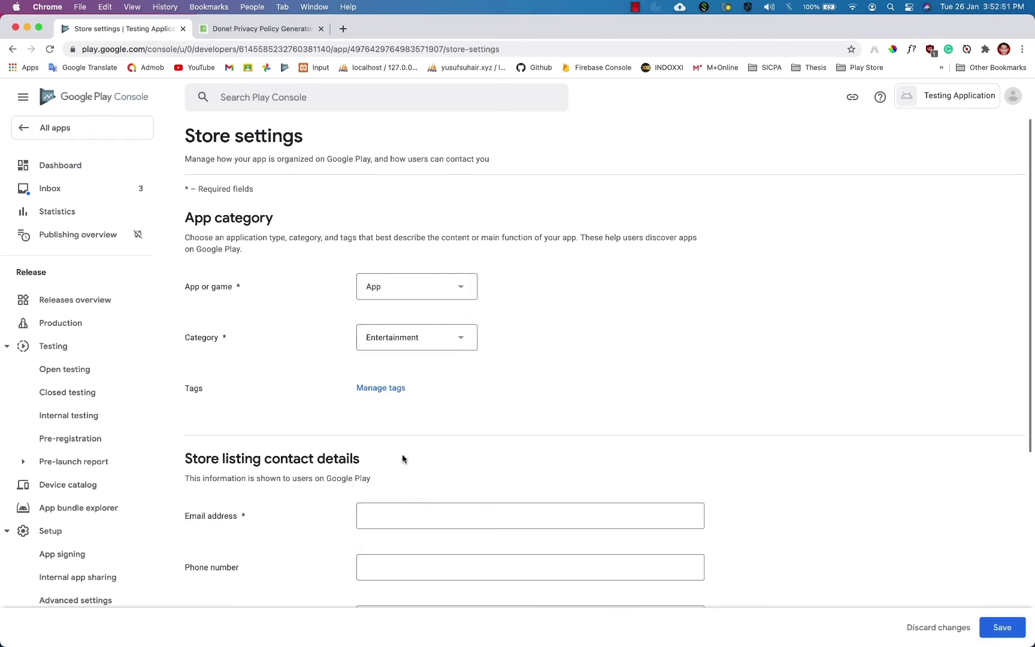
scroll(429, 383, "down", 1)
scroll(420, 386, "down", 5)
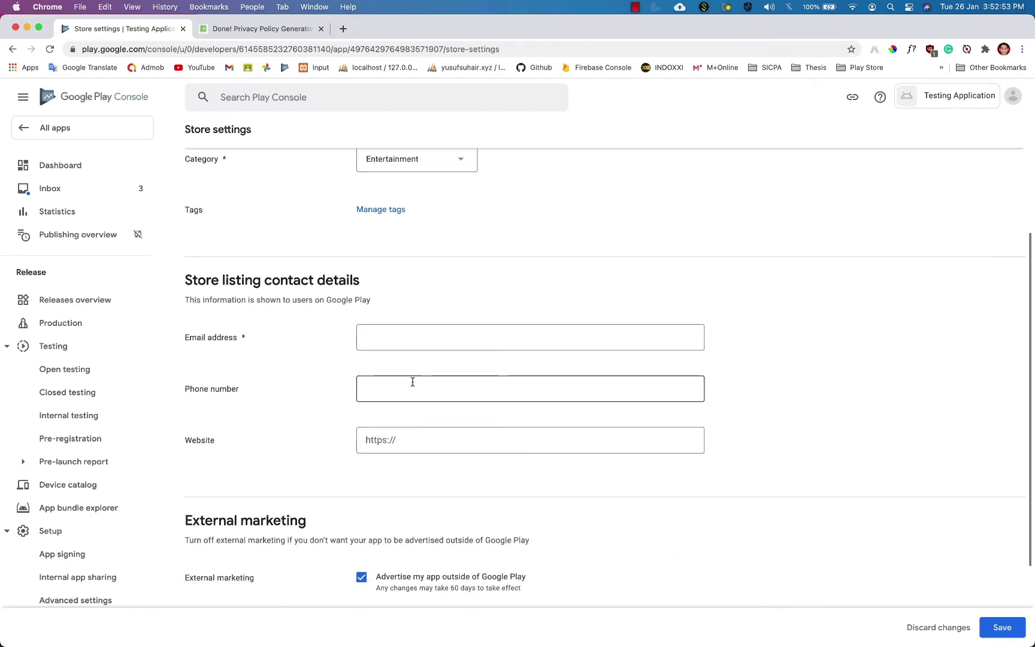
Autofill the contact e-mail and phone number and save the store settings.
left_click(412, 337)
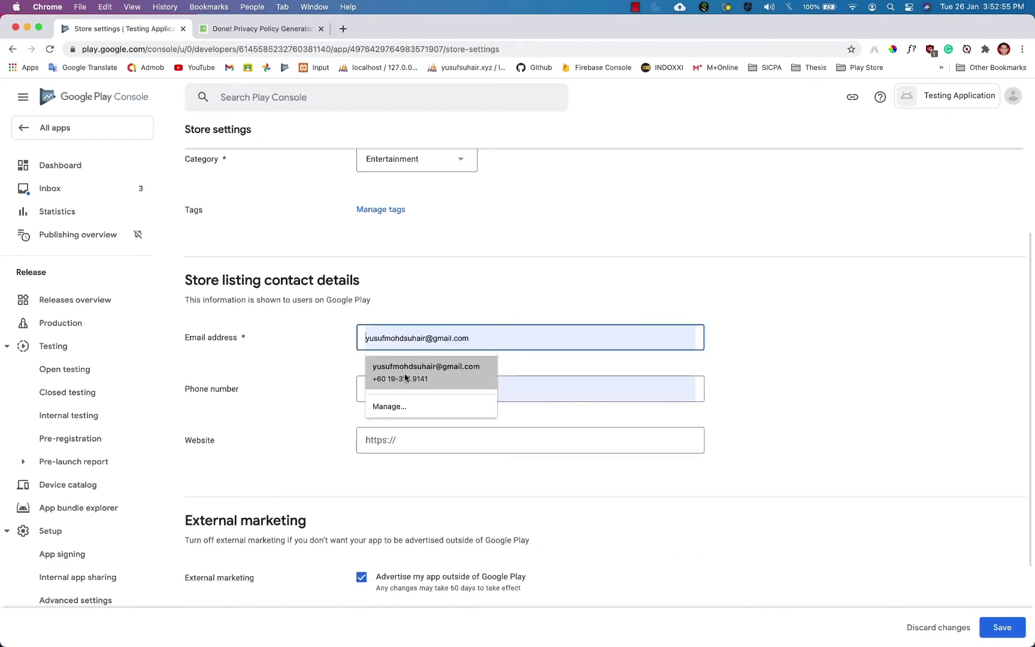
left_click(427, 376)
left_click(466, 378)
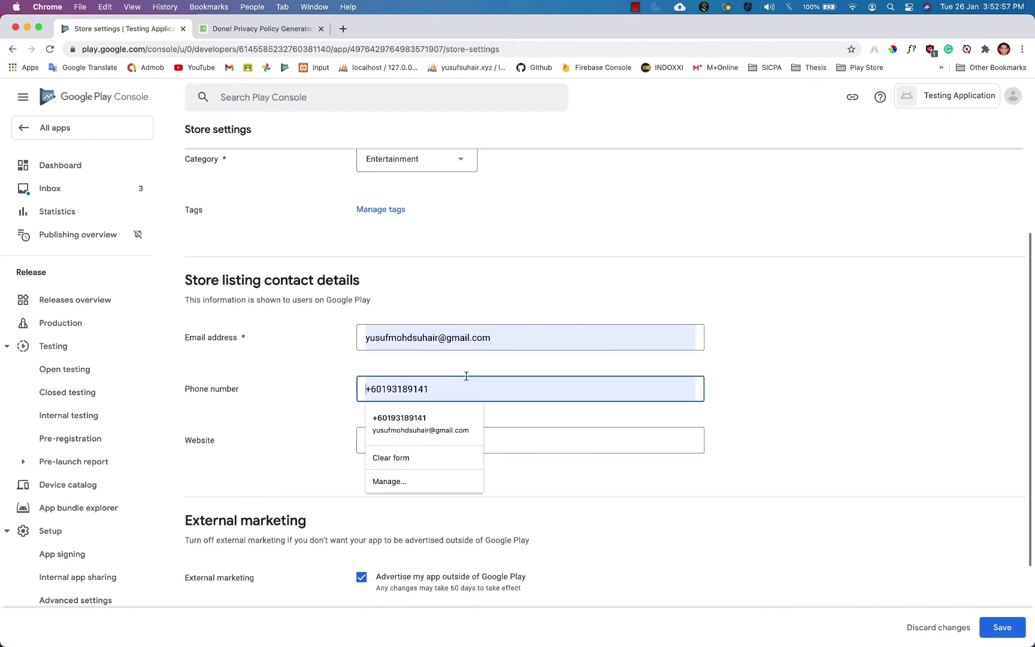
left_click(742, 370)
scroll(848, 349, "down", 4)
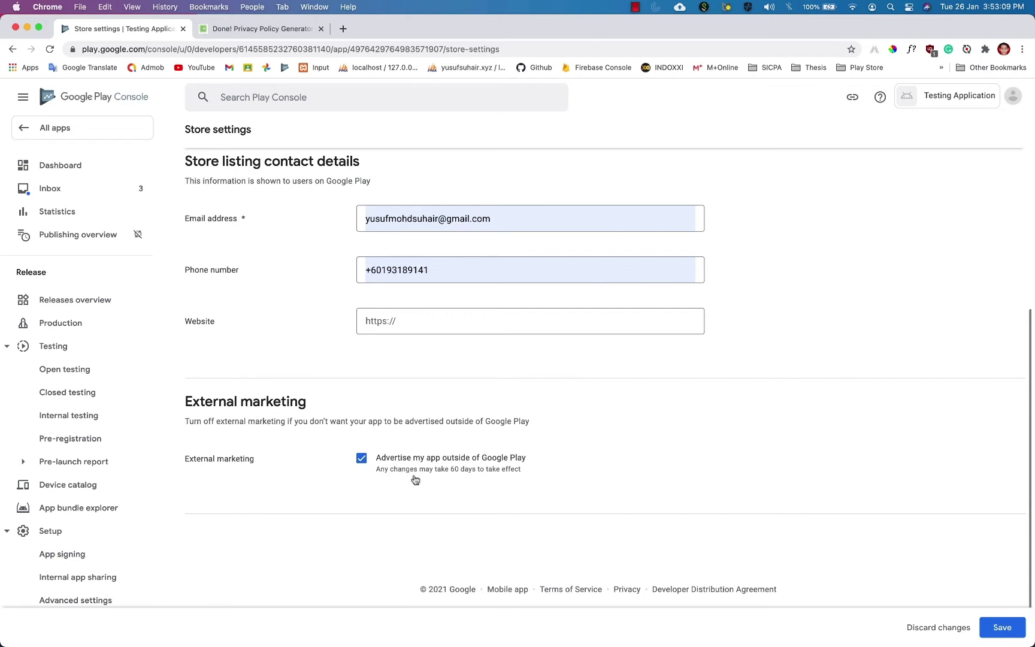
left_click(1002, 627)
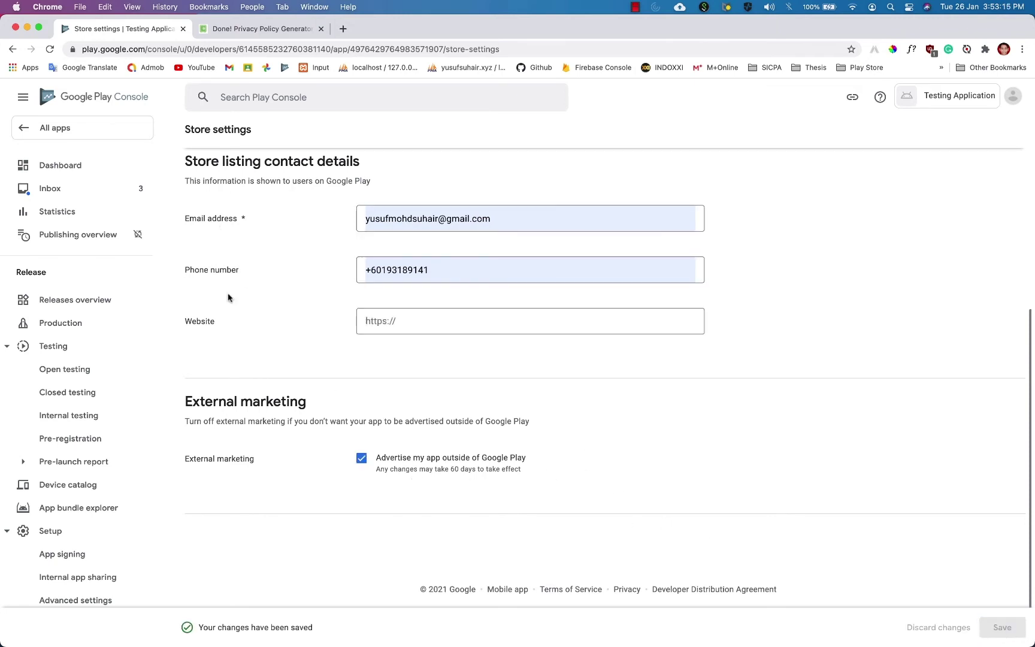
left_click(105, 167)
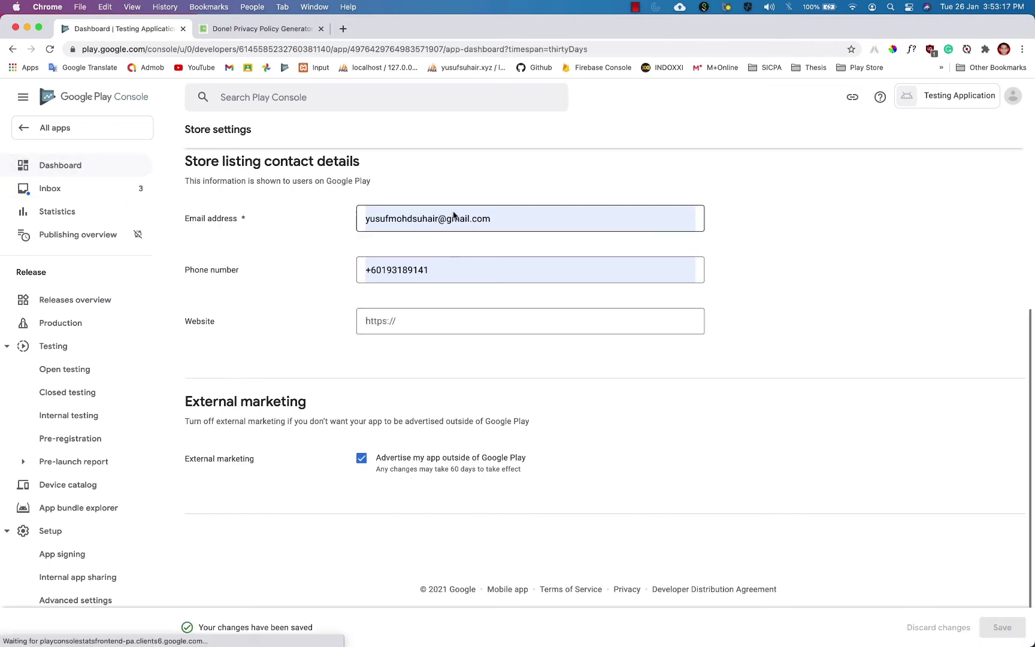
On the Dashboard, open the 'Set up your store listing' task.
scroll(604, 309, "down", 3)
scroll(605, 309, "down", 1)
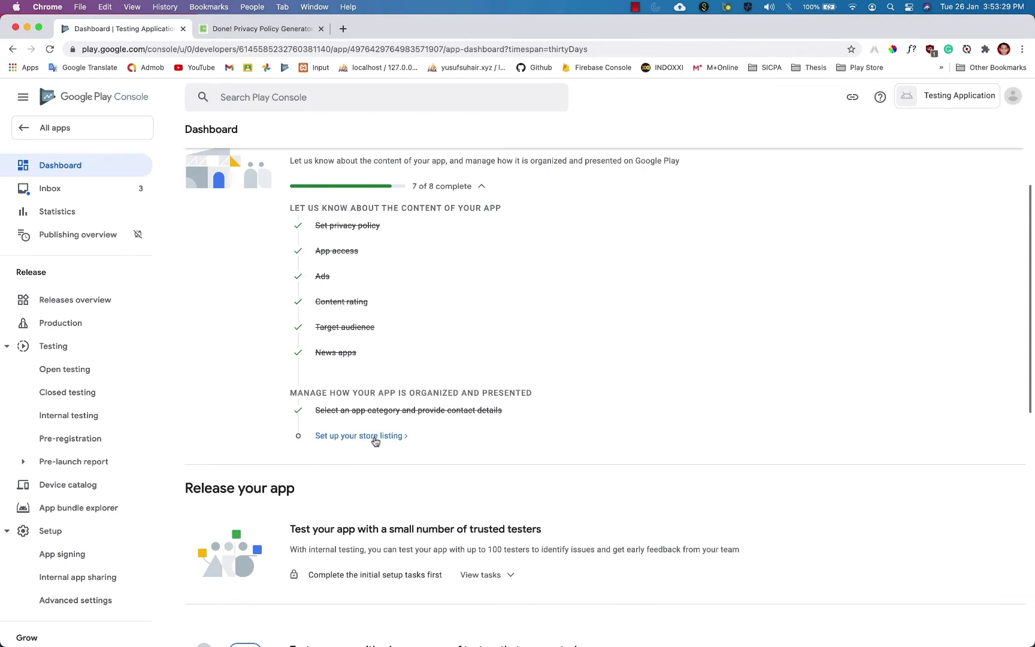
left_click(373, 440)
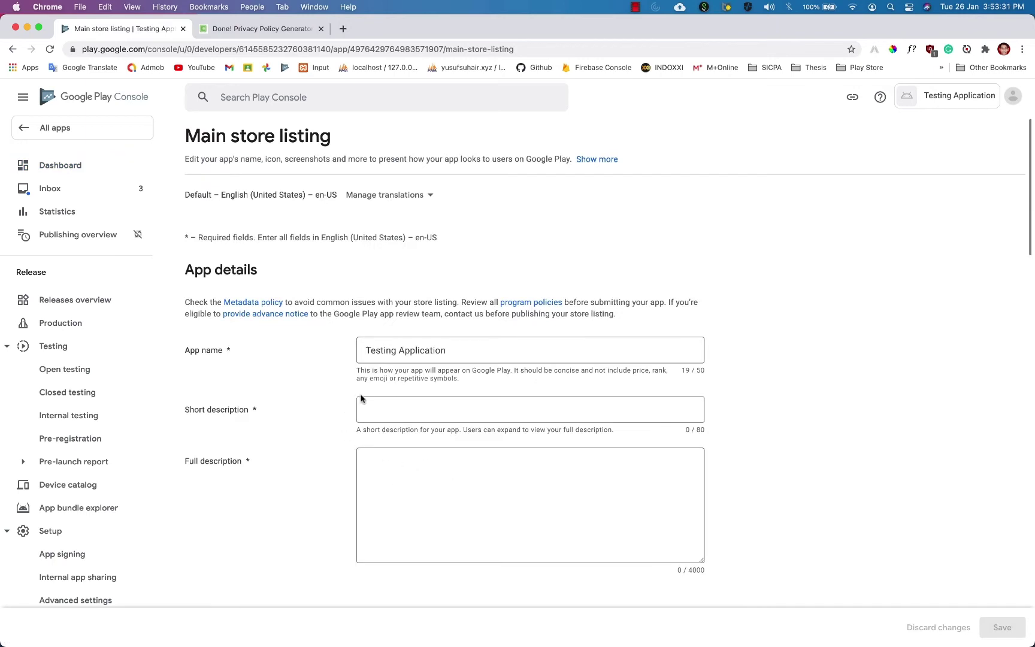
left_click(446, 349)
scroll(557, 331, "down", 3)
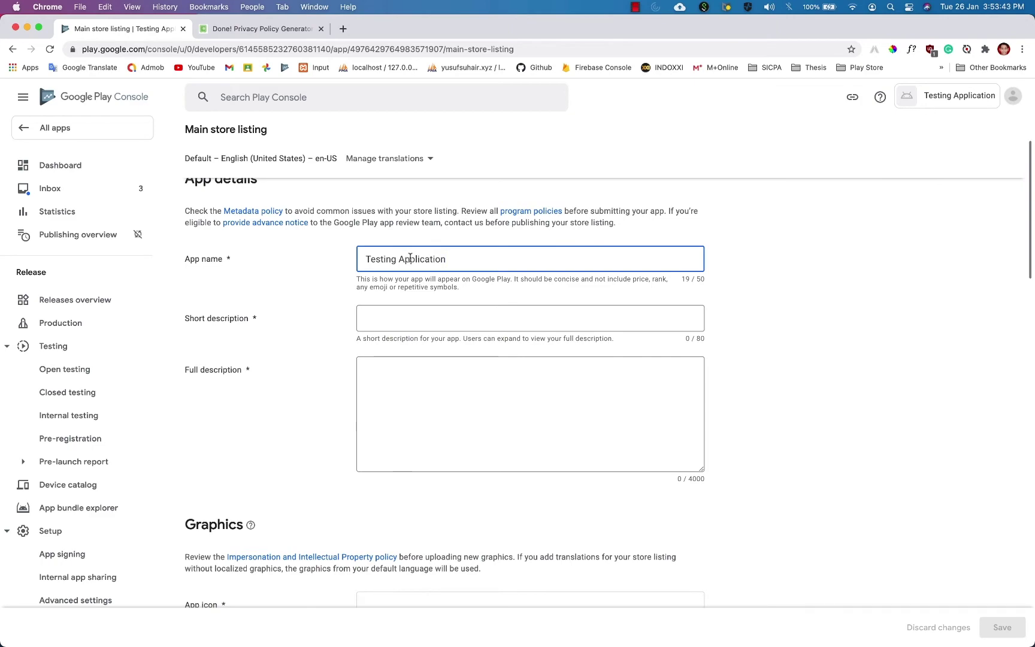
scroll(410, 257, "down", 12)
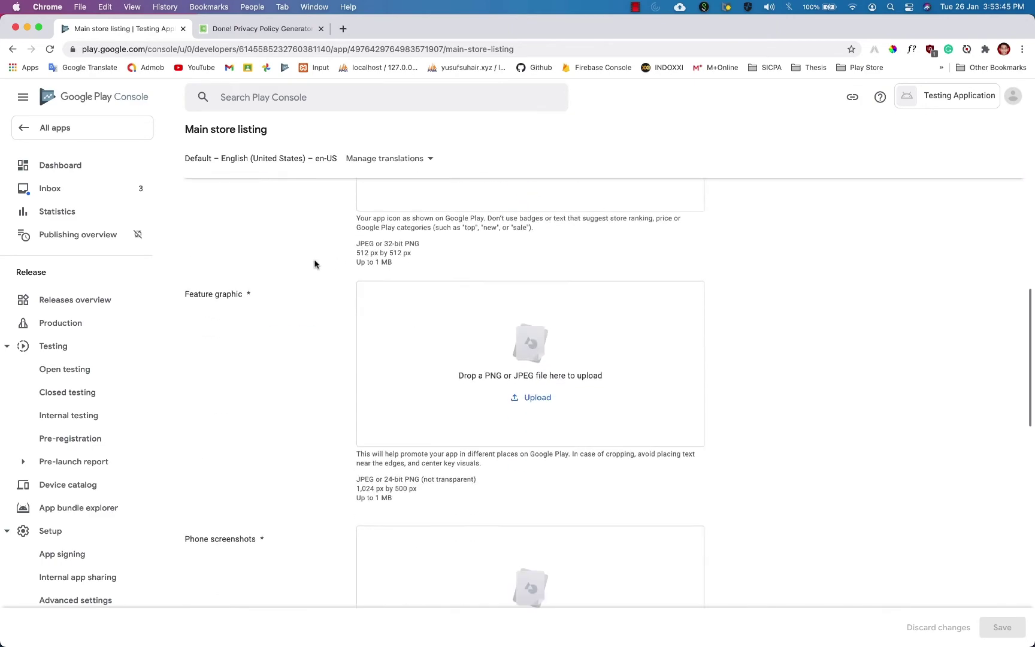
scroll(314, 264, "down", 10)
scroll(315, 264, "up", 20)
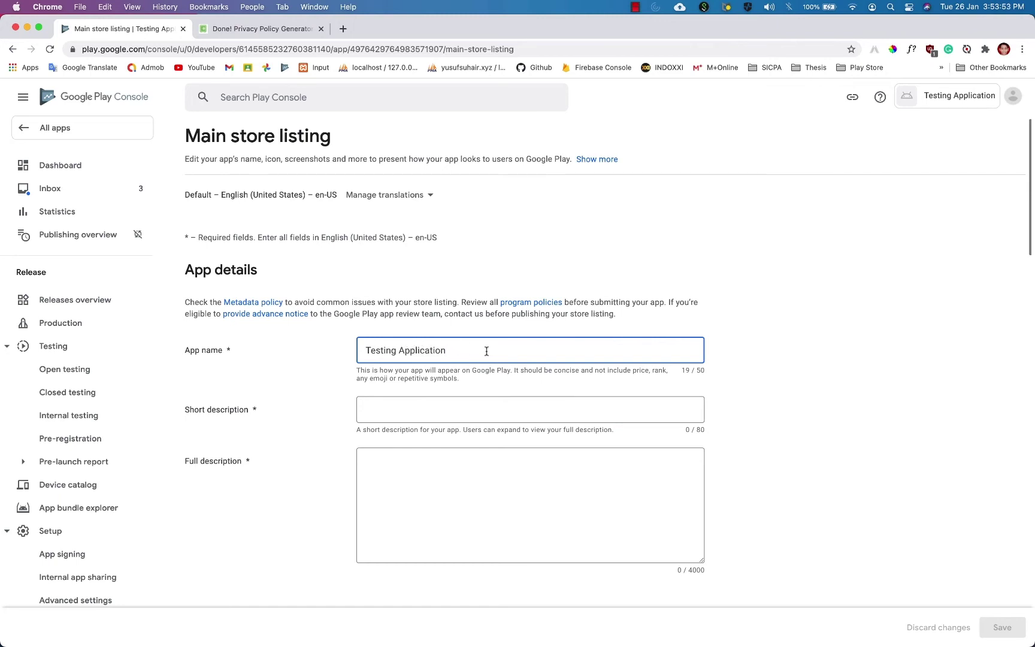
Enter the short description 'A short description for the testing application' and copy it.
key("Tab")
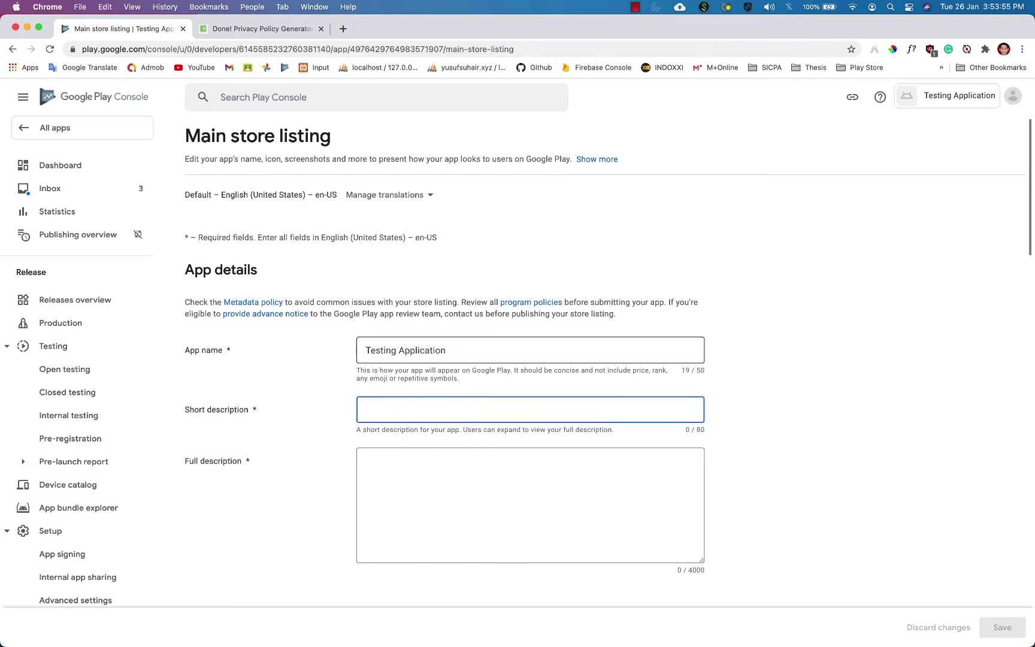
type("A sh")
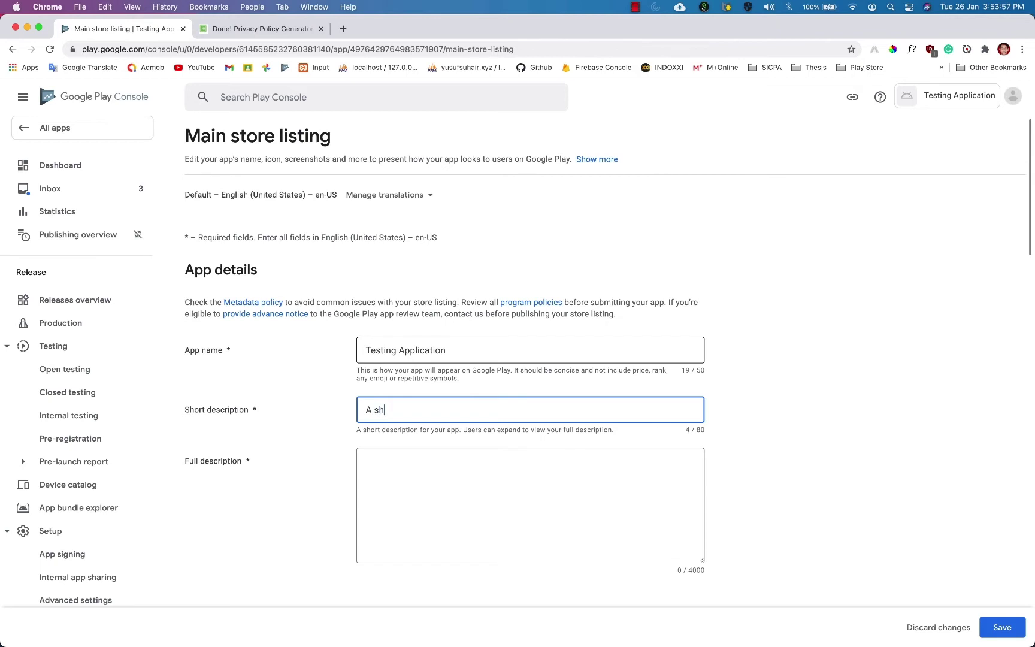
type("ort description for the testing application")
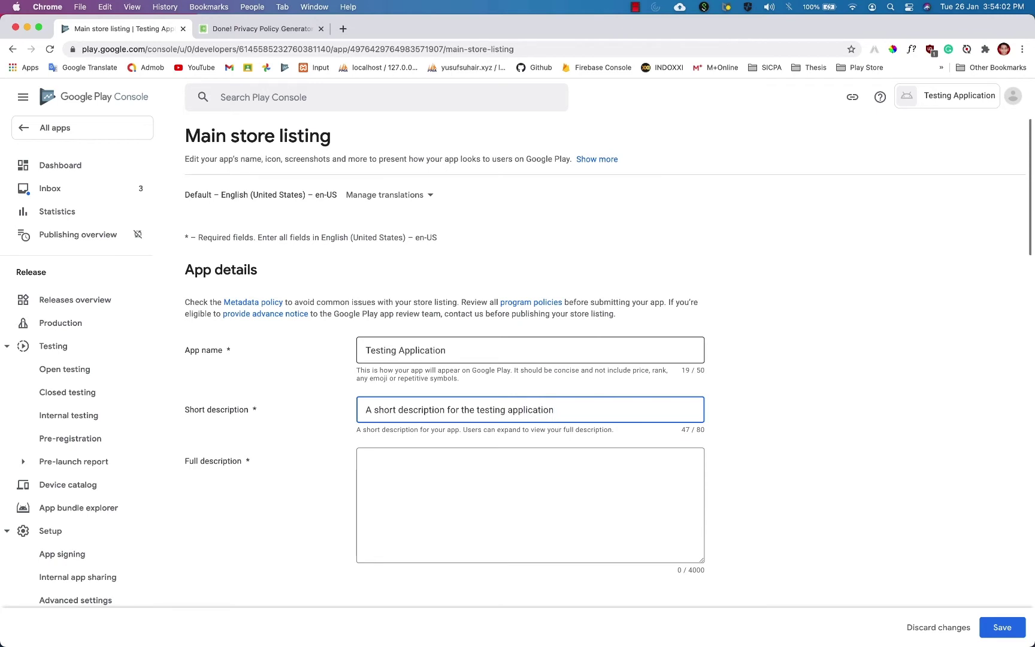
key("super+a")
key("super+c")
Turn the pasted copy into the full description, fixing 'of the testing application' and 'subscribe to my channel'.
key("Tab")
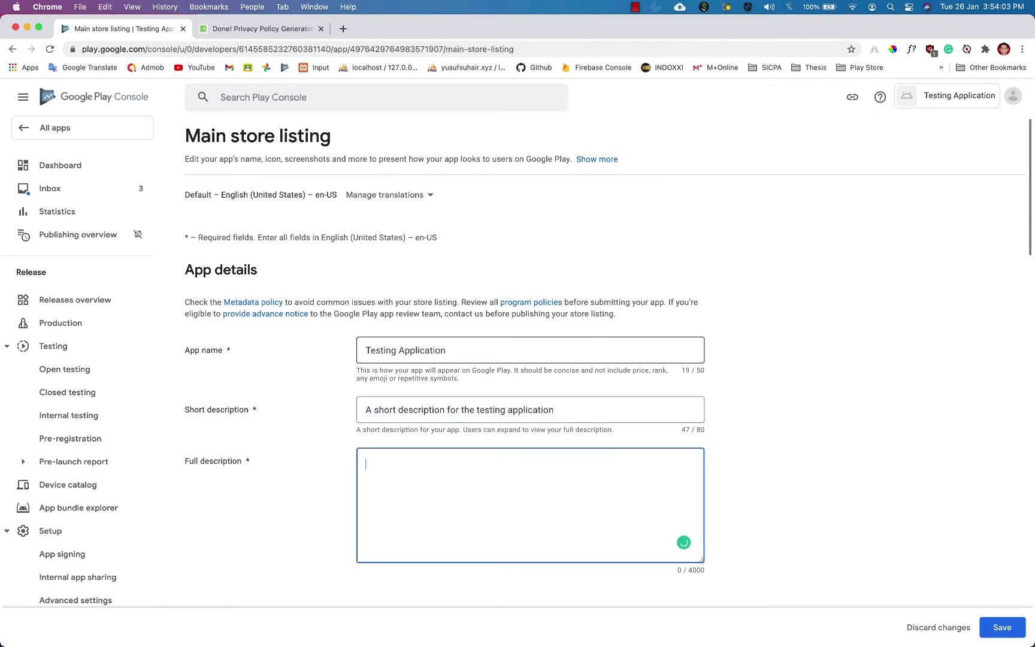
key("super+v")
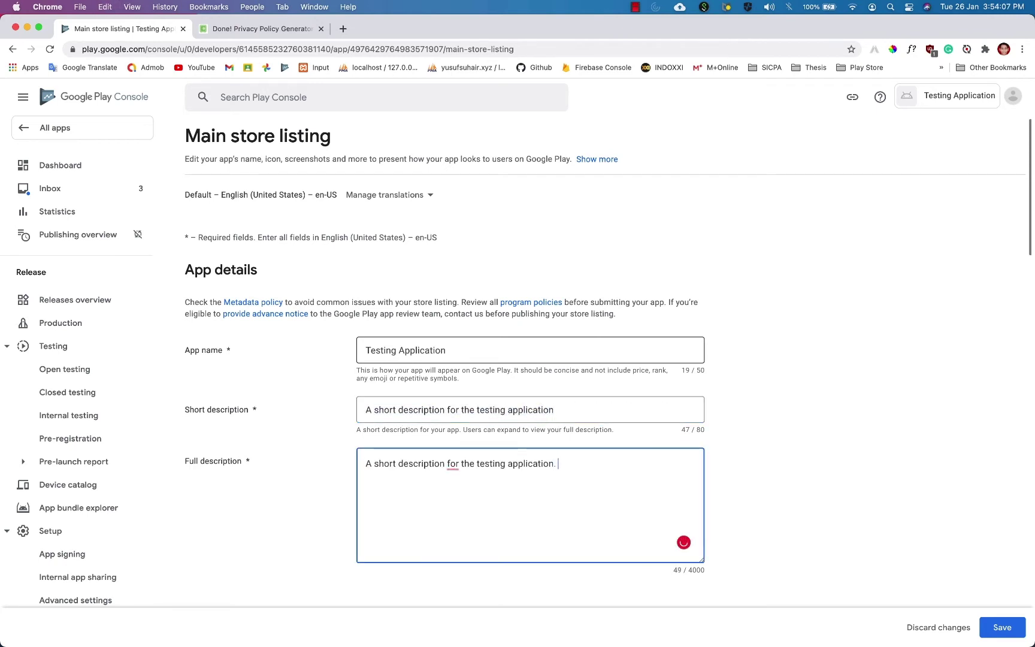
key("BackSpace")
key("alt+shift+Left")
type("full")
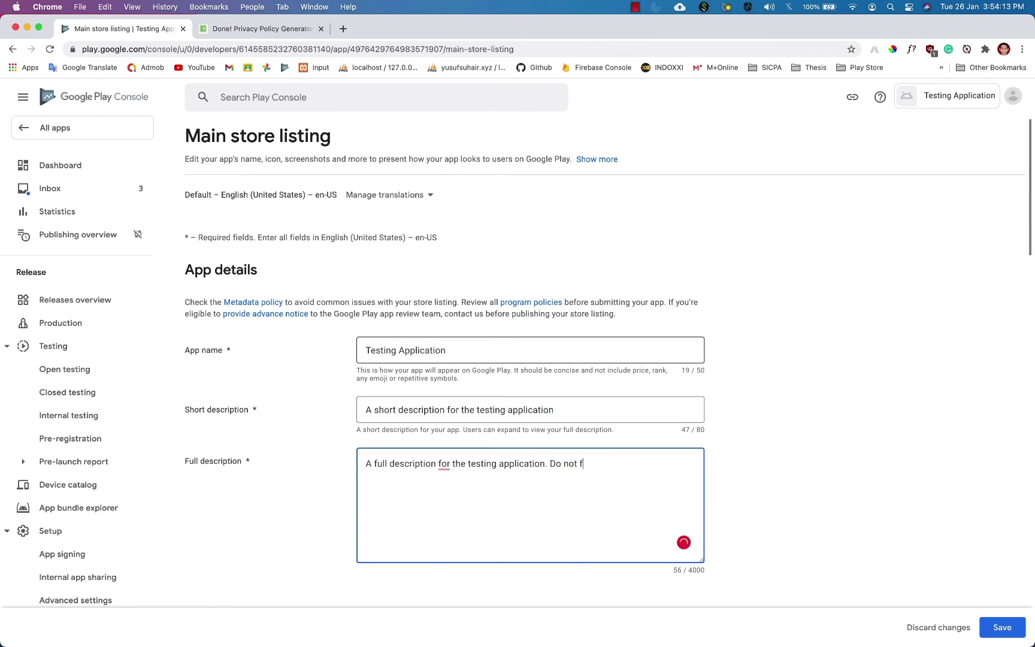
type("subscribe my change;")
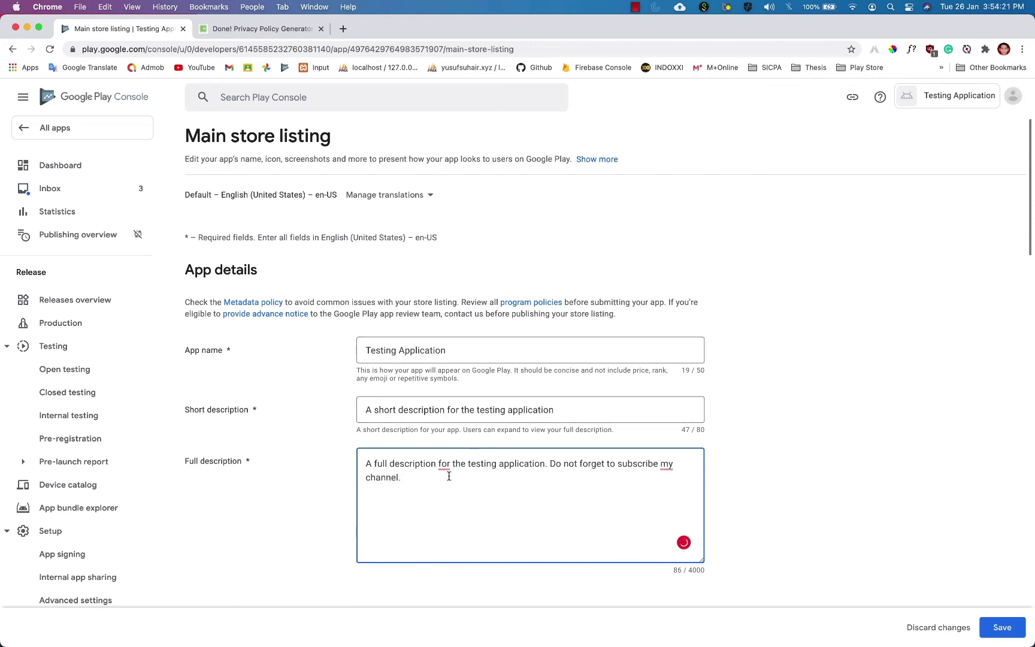
mouse_move(443, 467)
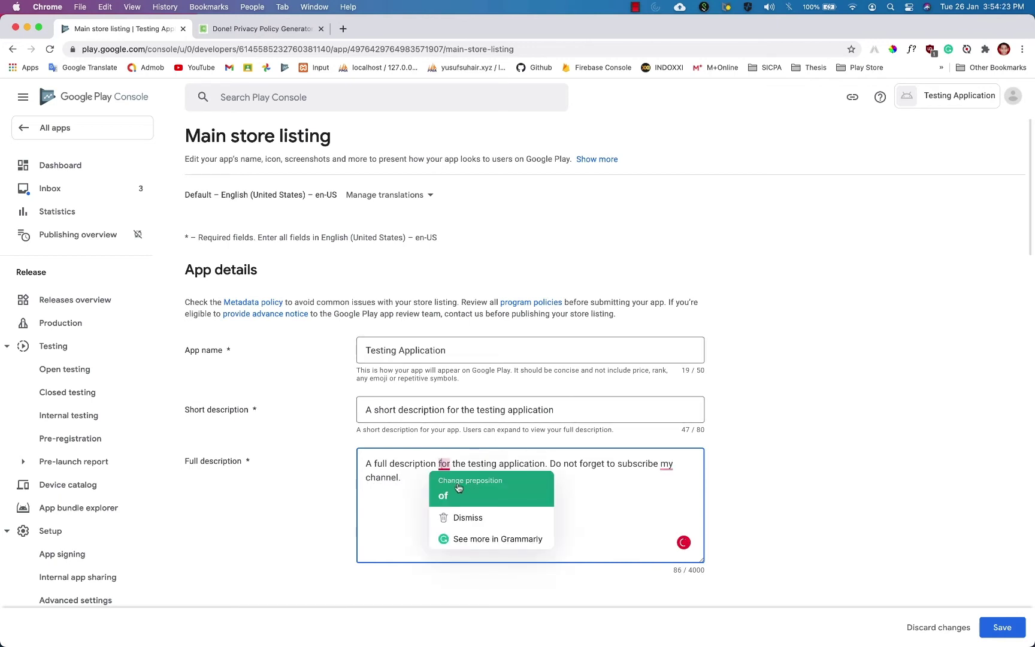
left_click(471, 494)
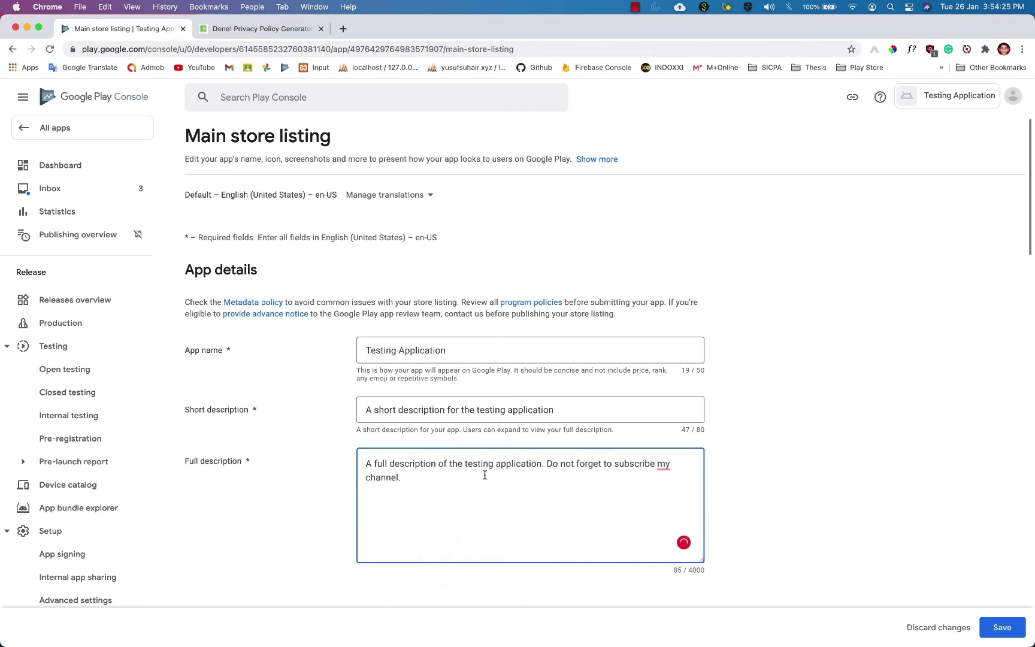
mouse_move(663, 464)
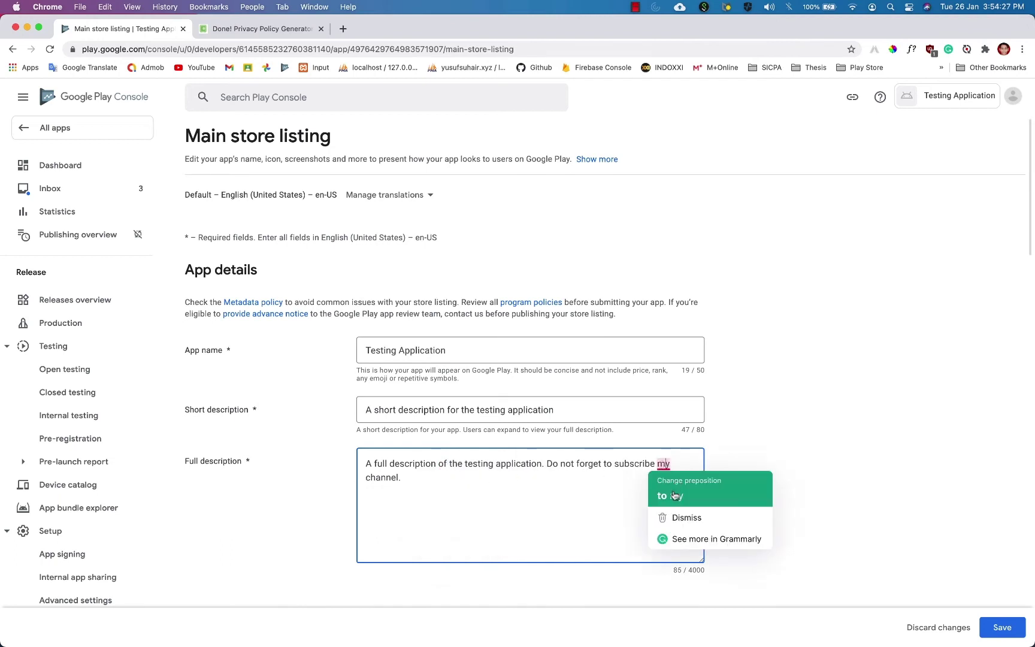
left_click(683, 490)
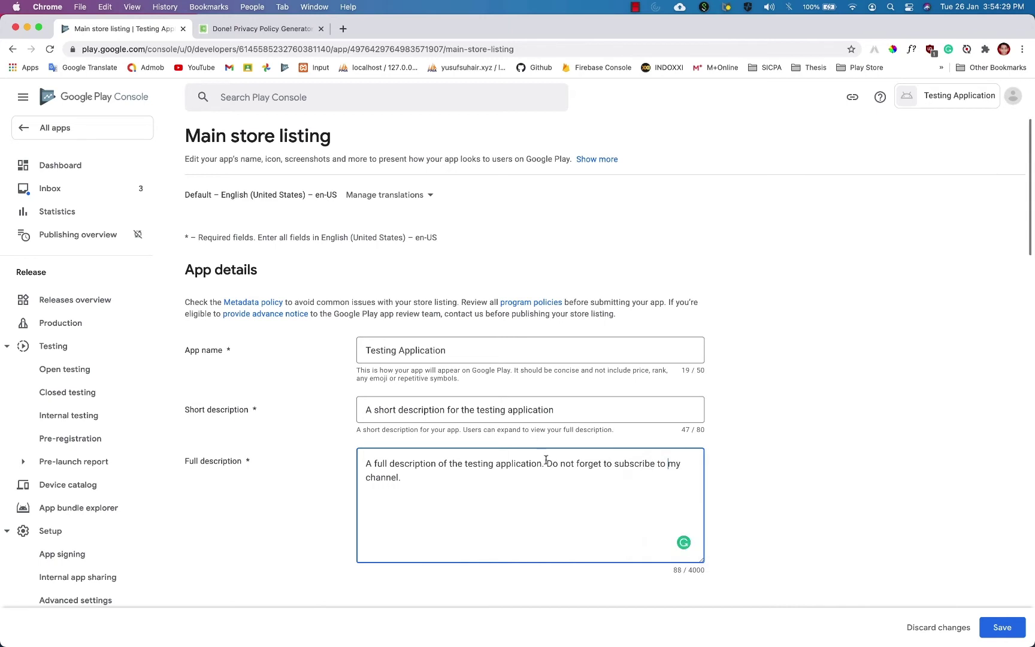
scroll(503, 473, "down", 10)
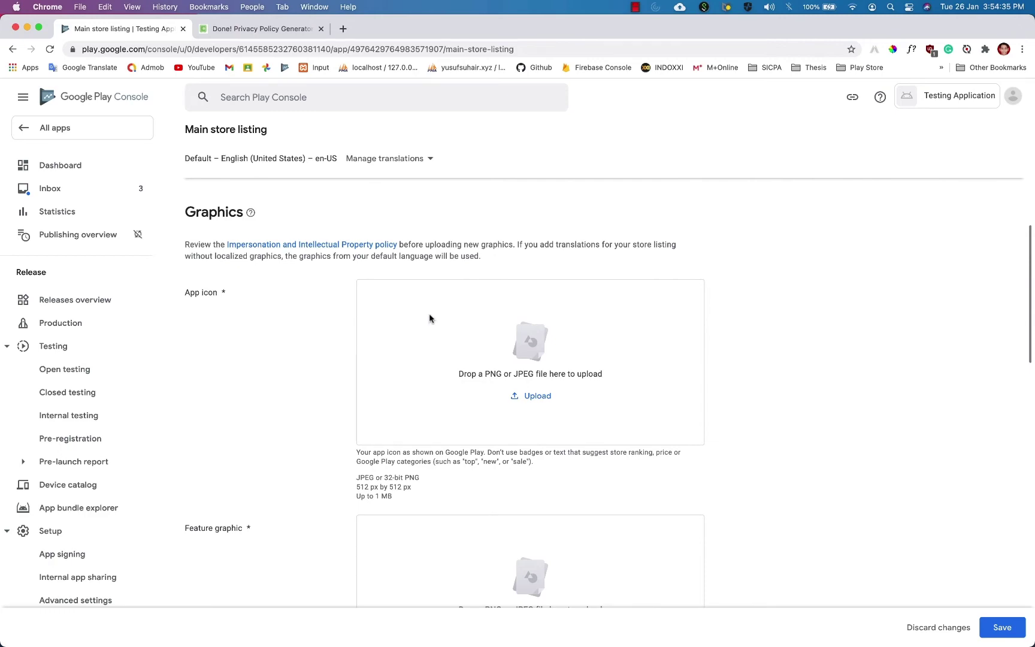
Upload twice.png from the 06. TWICE folder as the app icon.
left_click(530, 395)
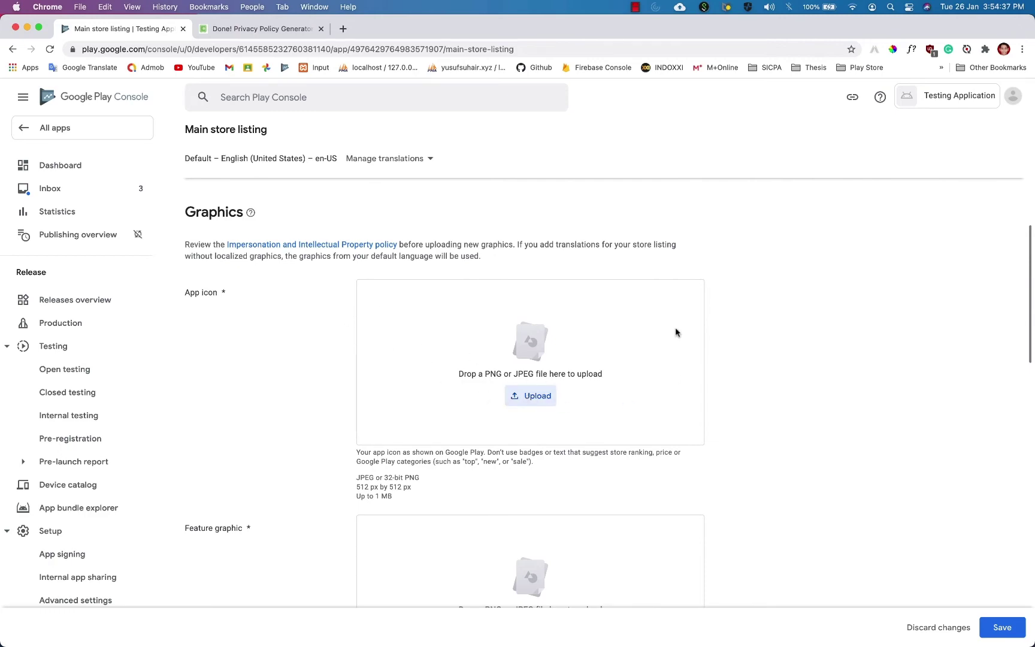
scroll(346, 323, "down", 5)
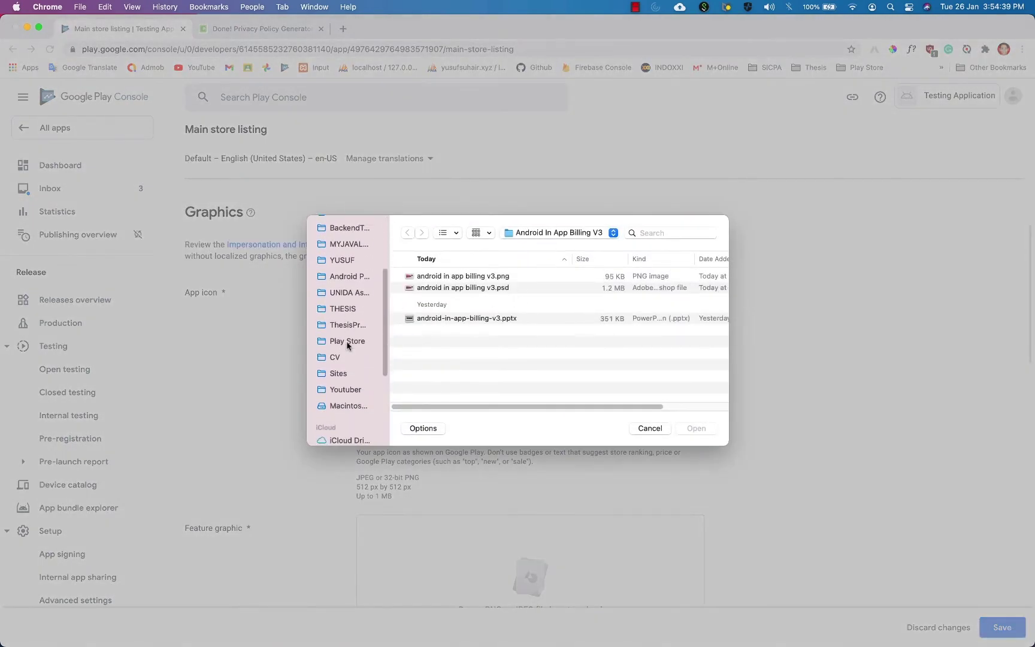
left_click(345, 389)
double_click(475, 327)
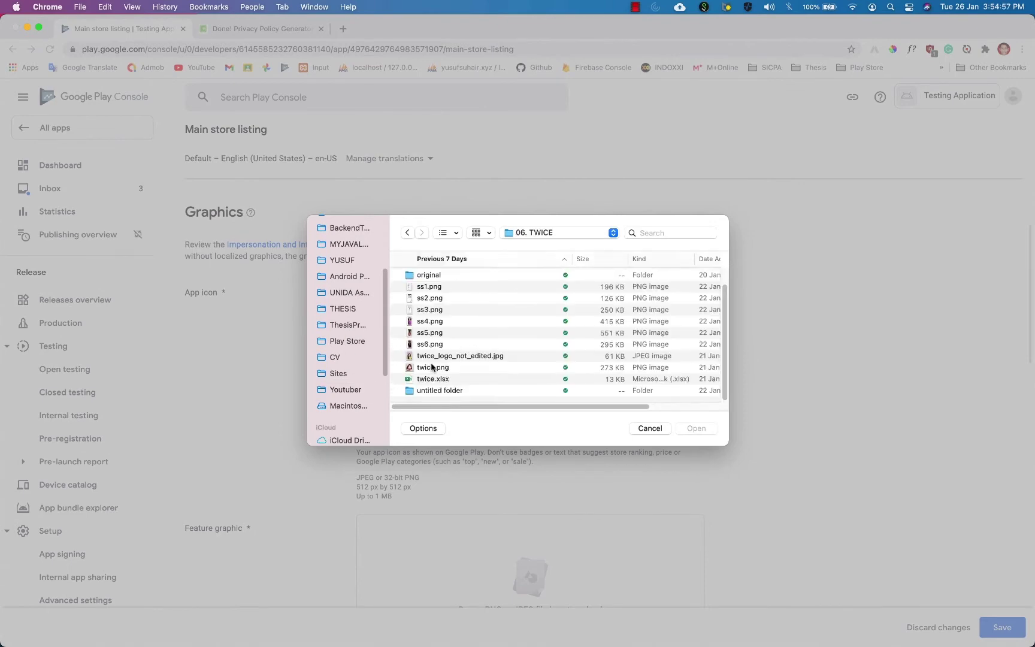
double_click(431, 367)
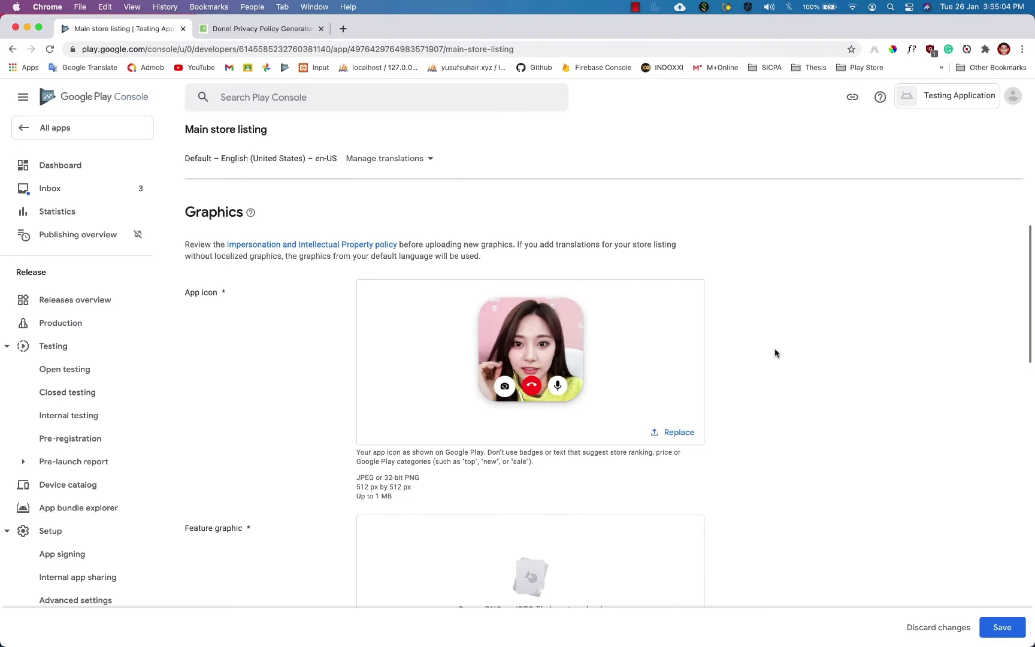
Scroll through the Graphics section, highlighting the word 'icon' while explaining.
scroll(781, 313, "down", 3)
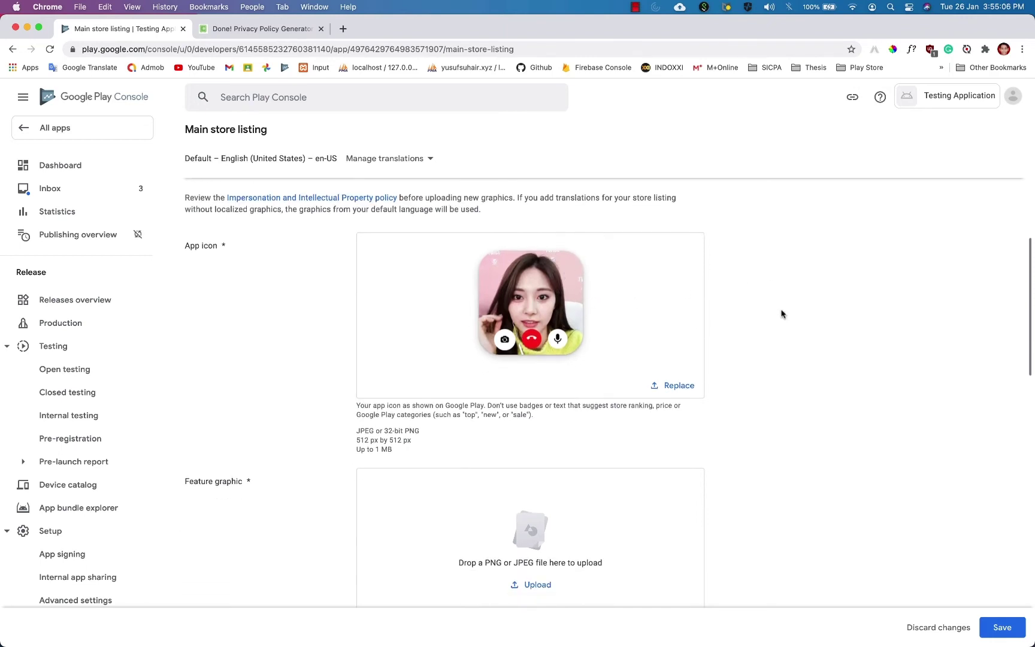
scroll(782, 313, "down", 5)
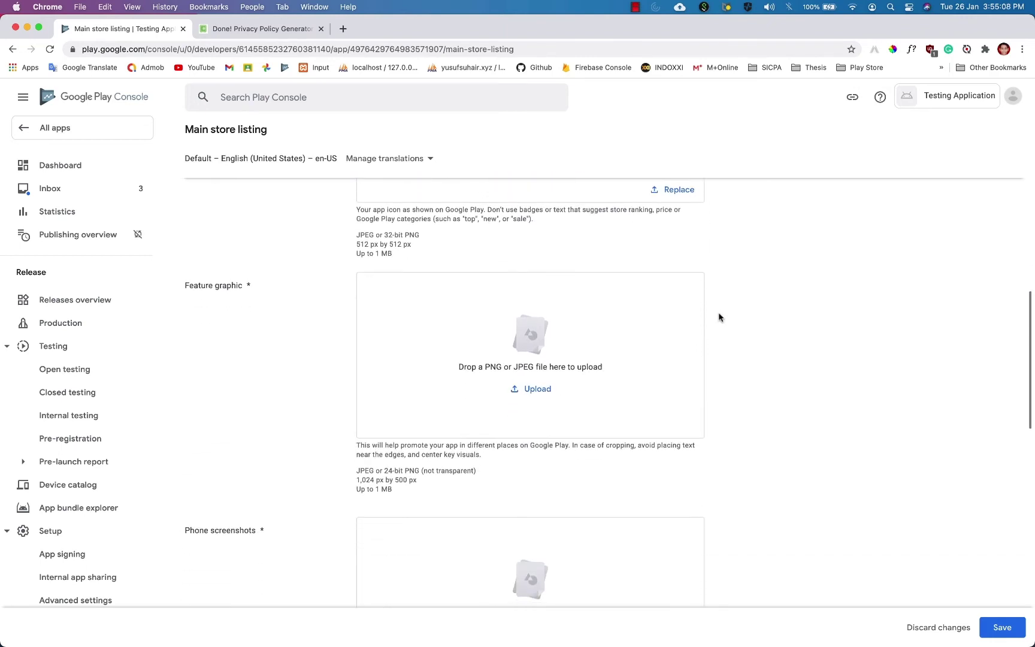
scroll(465, 325, "up", 7)
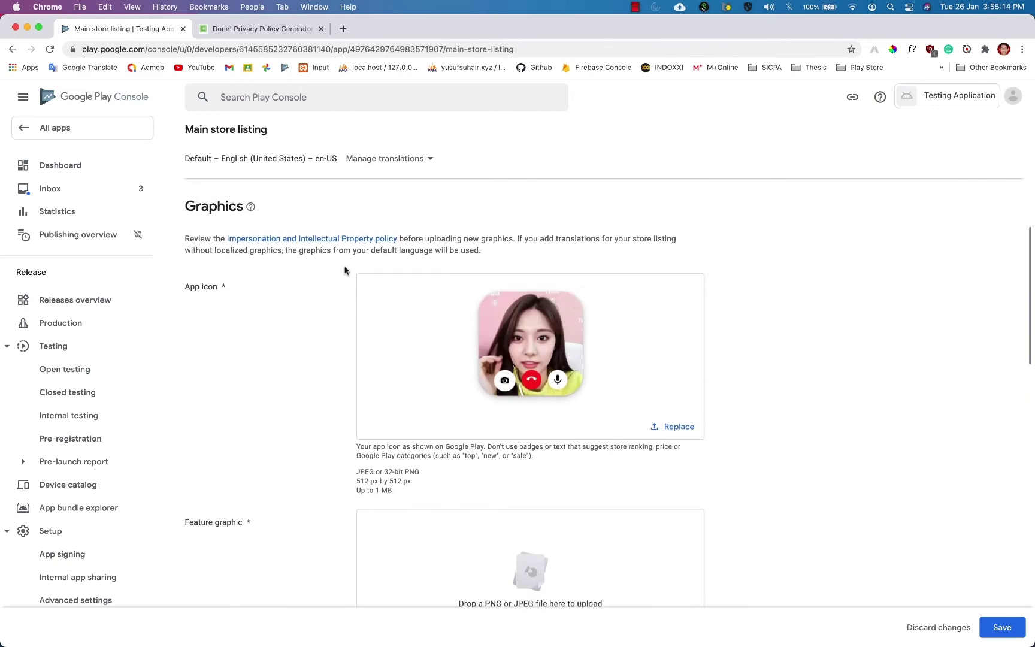
double_click(202, 292)
scroll(218, 290, "down", 3)
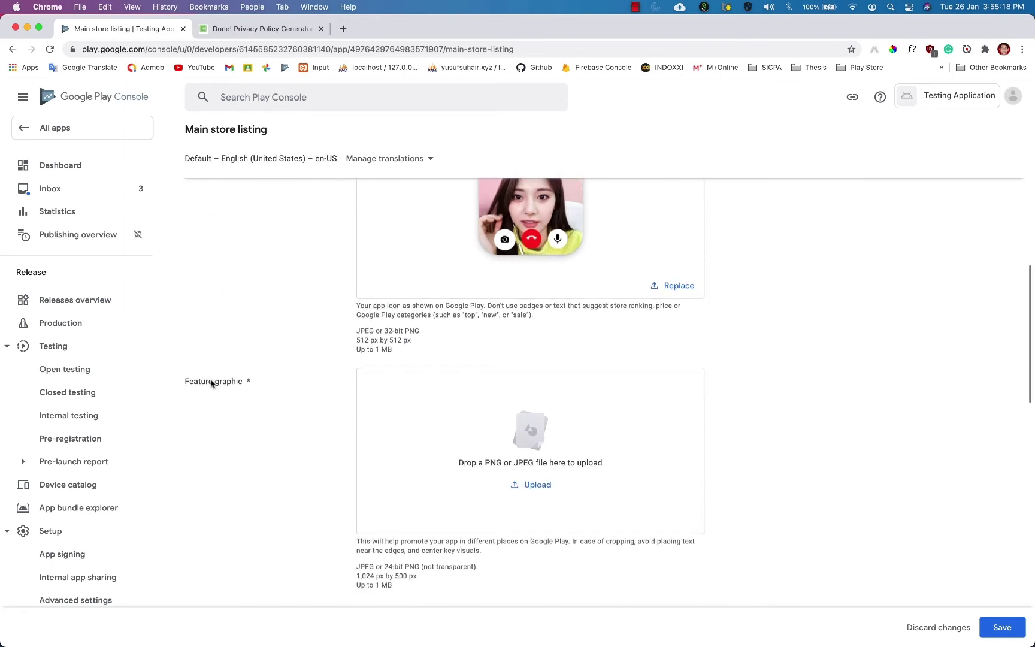
scroll(300, 386, "down", 3)
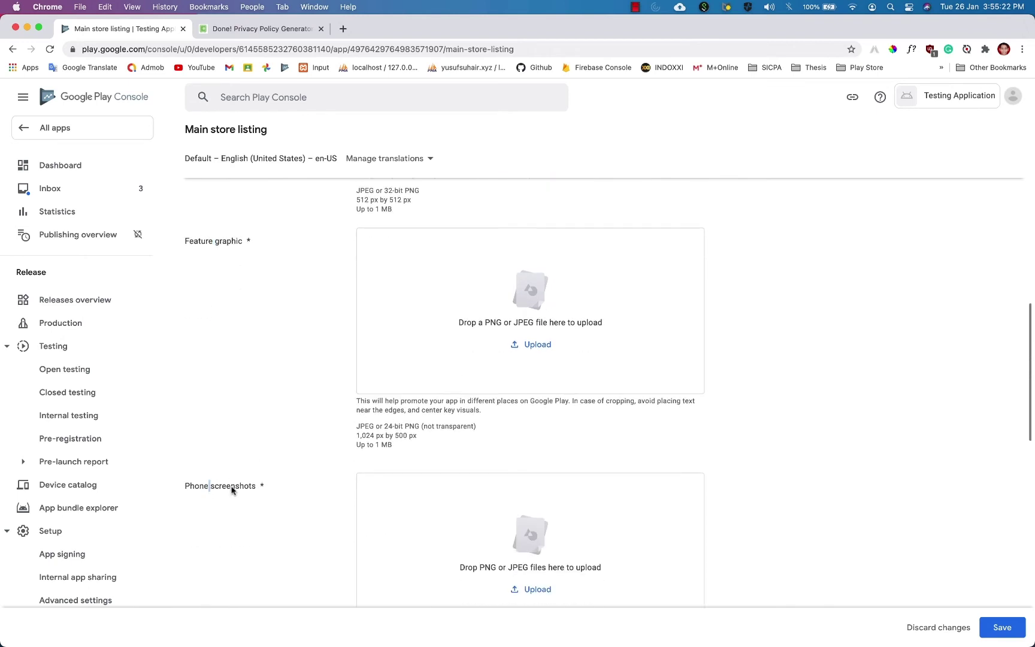
scroll(301, 479, "down", 10)
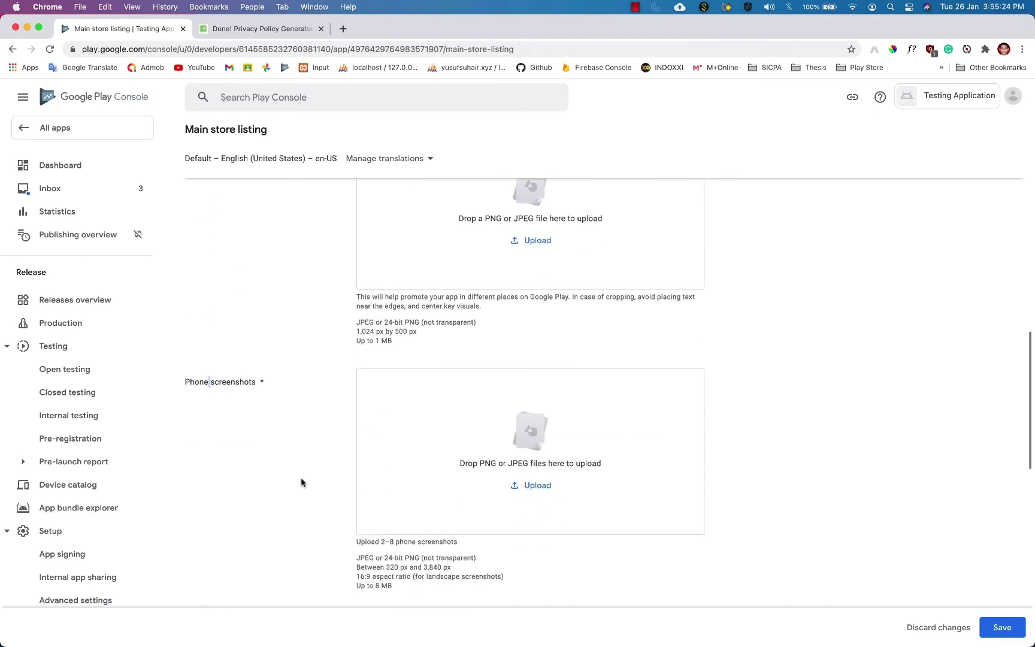
scroll(266, 278, "down", 5)
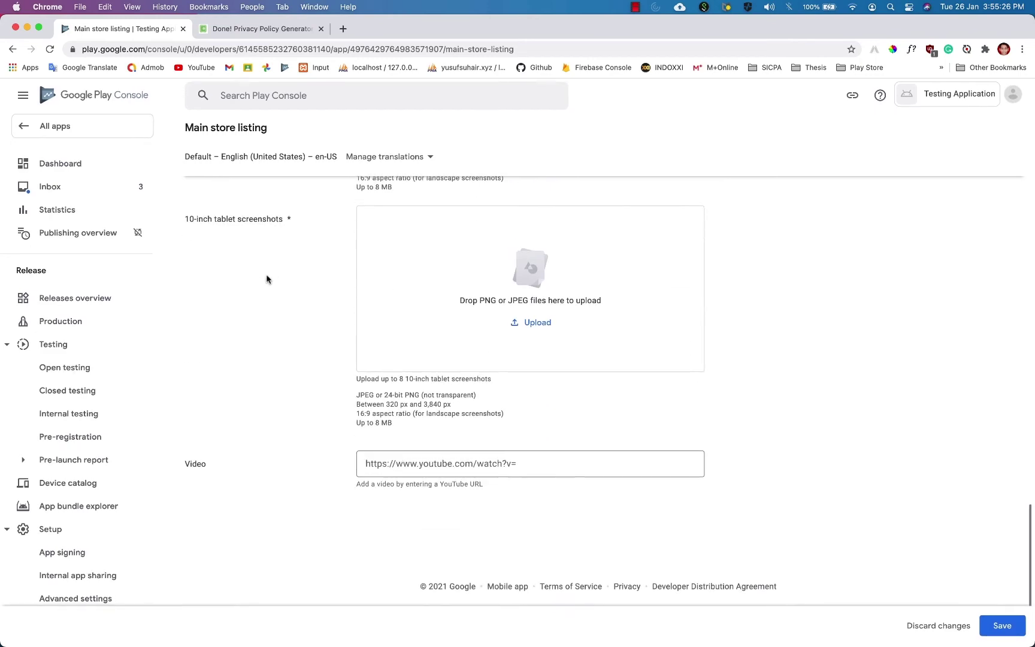
scroll(326, 439, "up", 6)
scroll(326, 442, "up", 10)
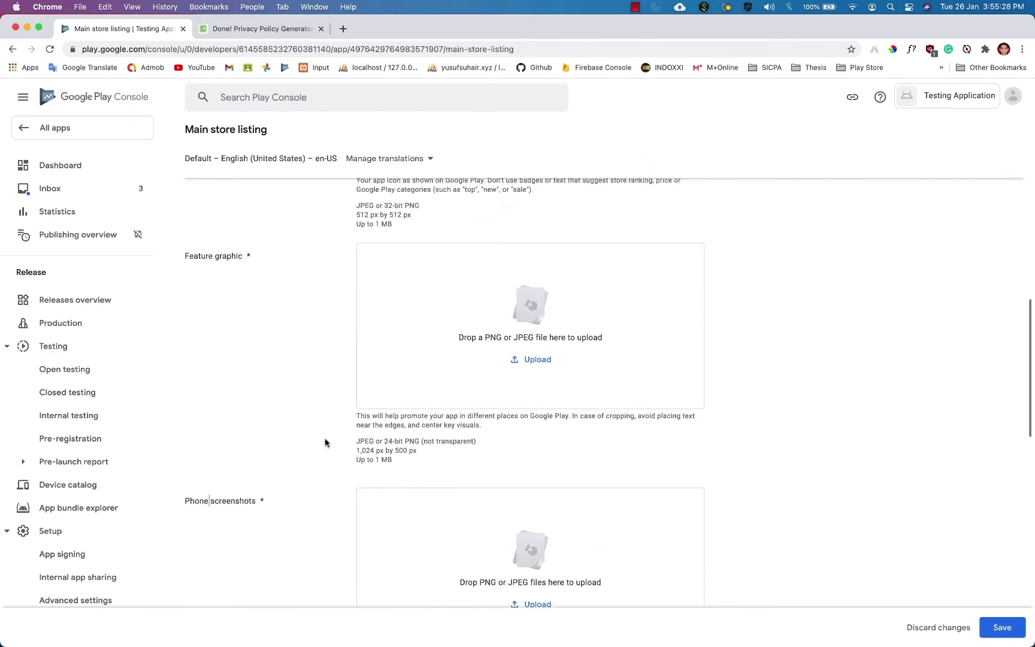
scroll(325, 443, "down", 3)
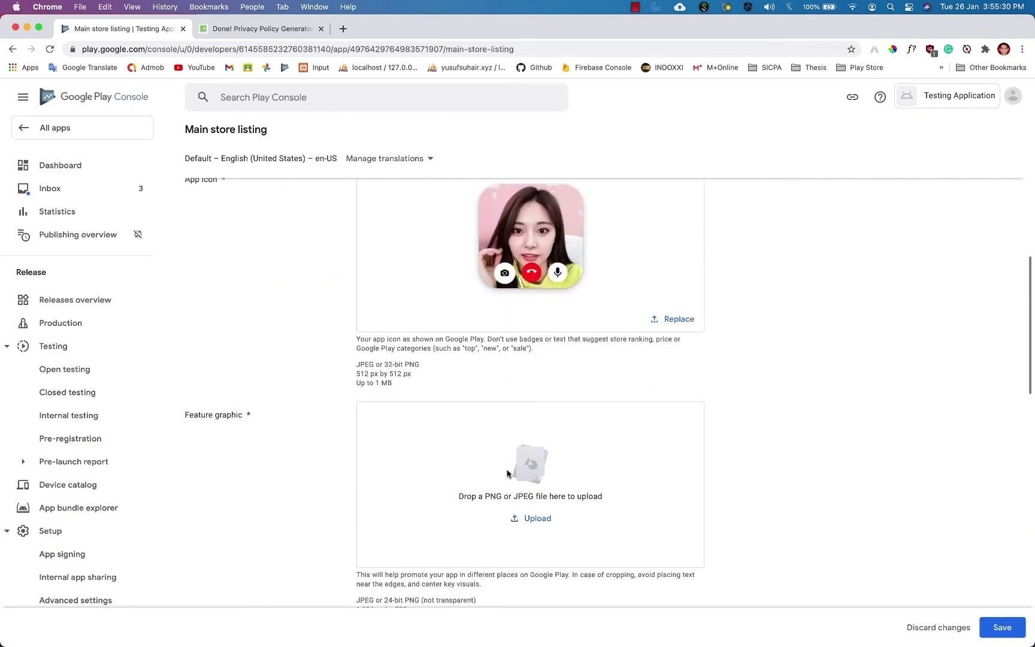
Upload the group photo image under Feature graphic.
left_click(540, 516)
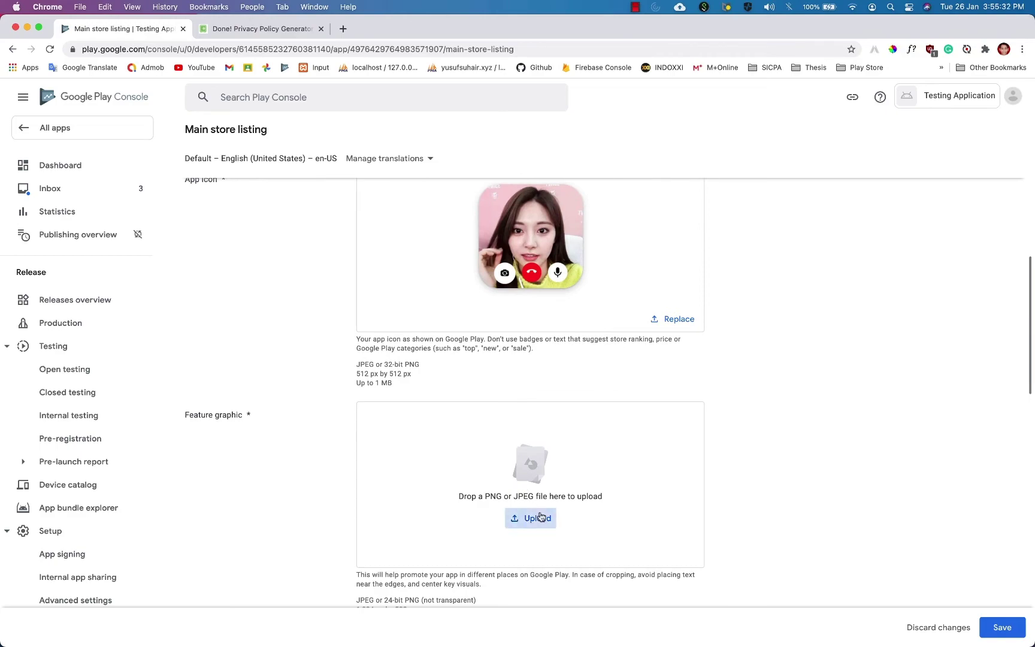
double_click(571, 347)
scroll(809, 386, "down", 1)
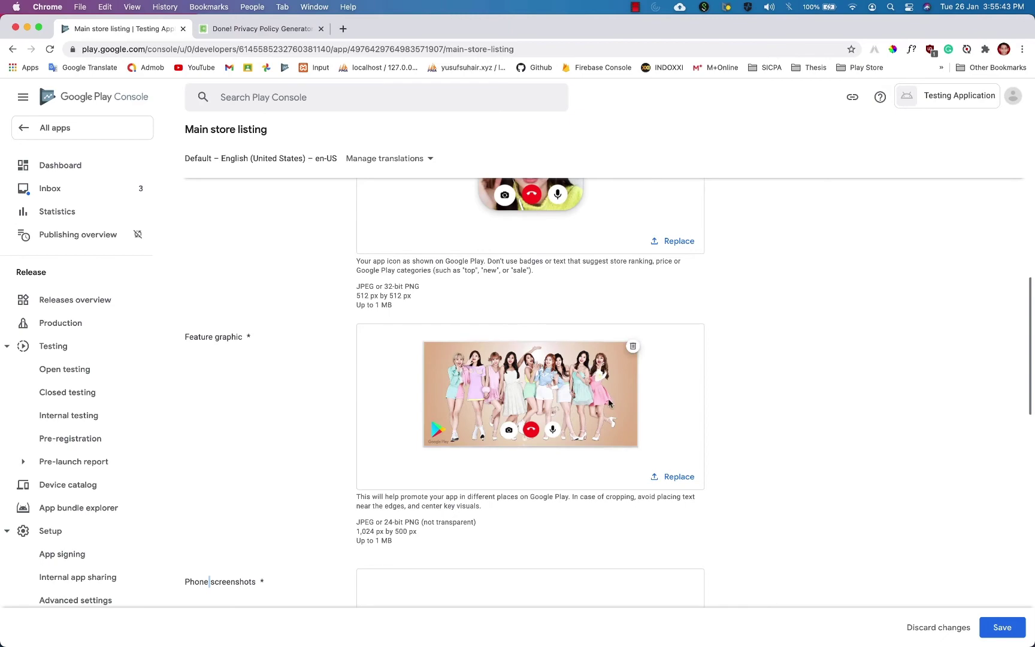
scroll(799, 377, "down", 5)
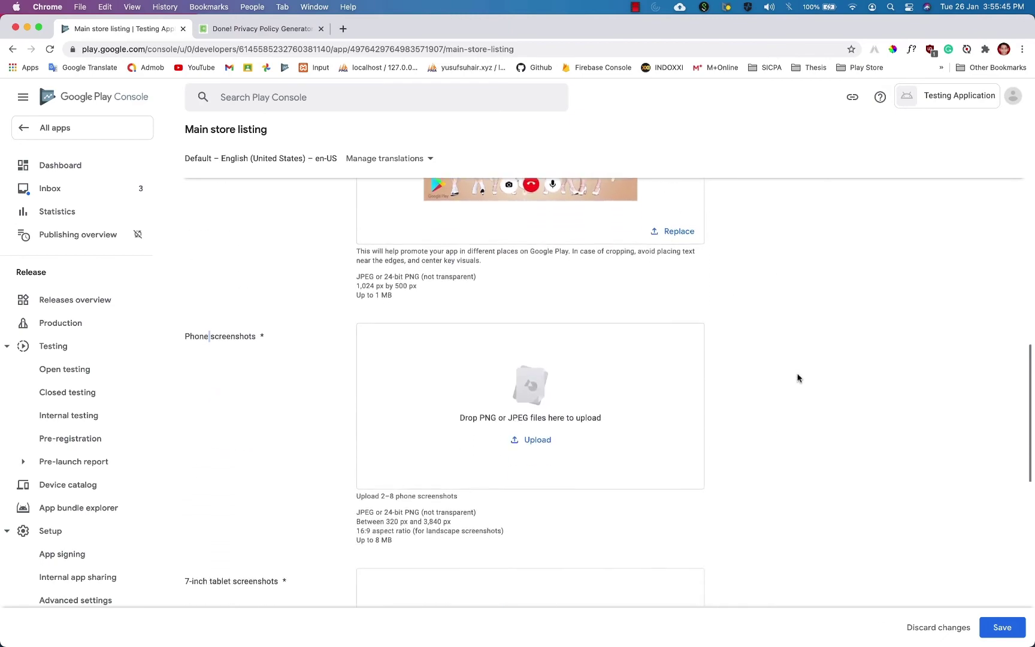
Upload ss1.png and ss2.png together as phone screenshots.
left_click(536, 429)
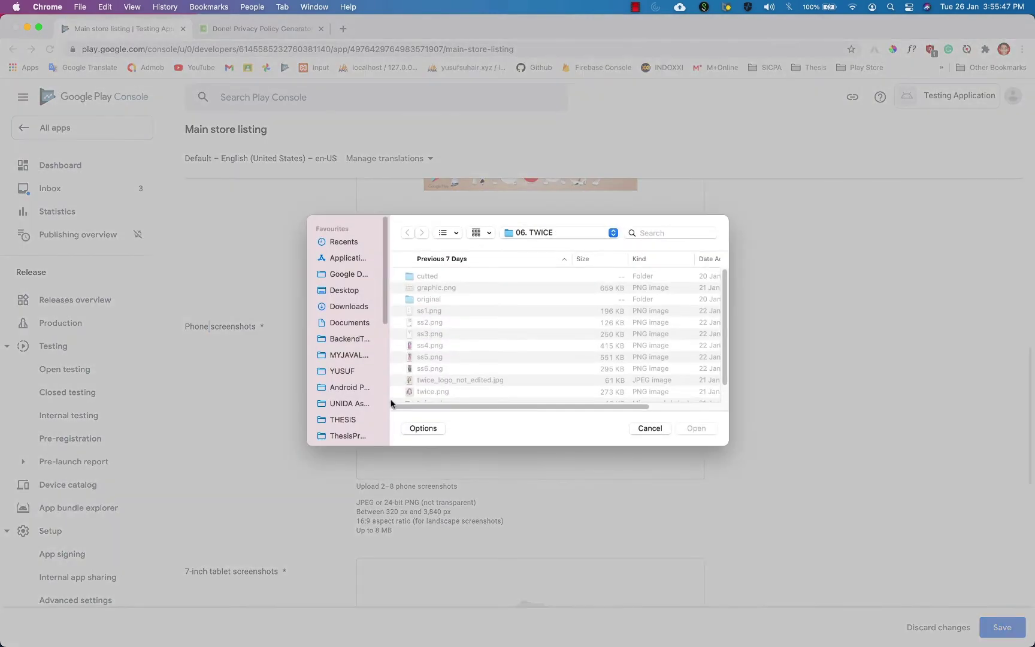
left_click(448, 310)
left_click(464, 323, "shift")
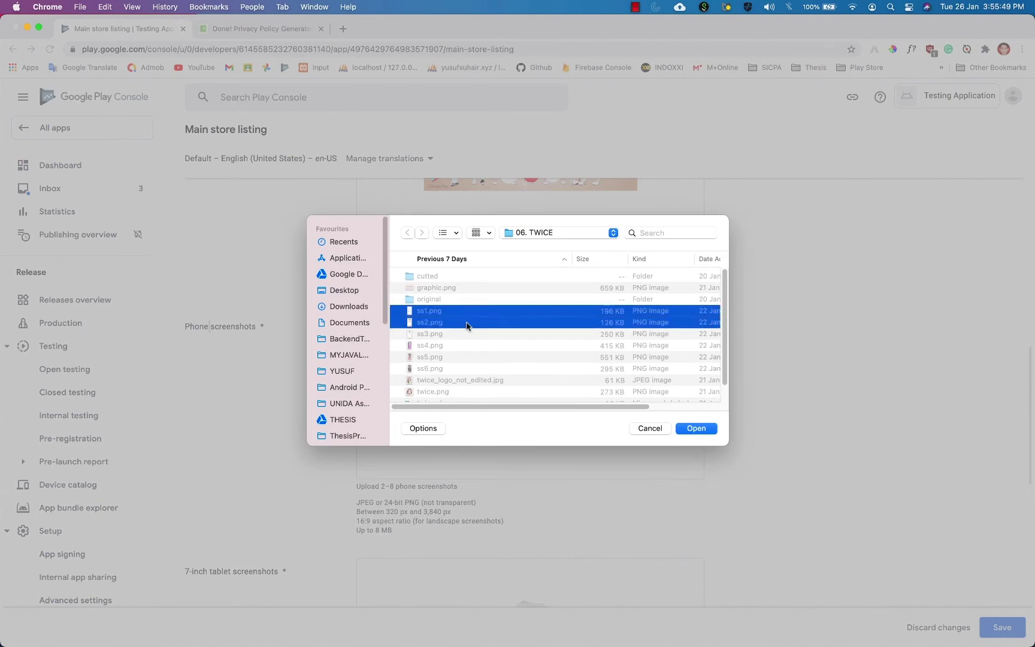
left_click(693, 428)
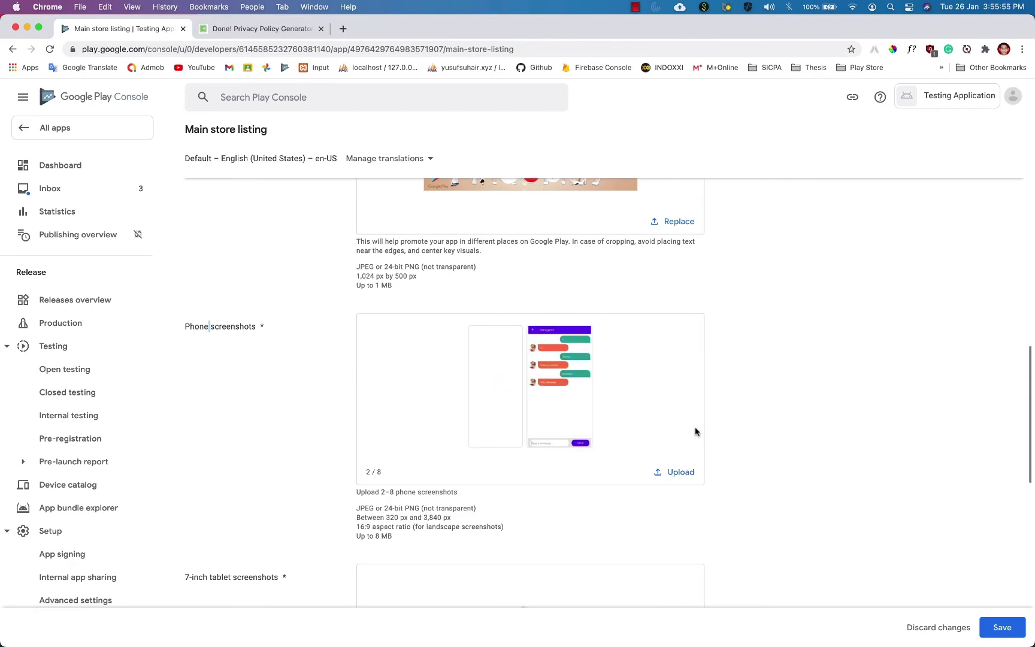
scroll(603, 418, "up", 7)
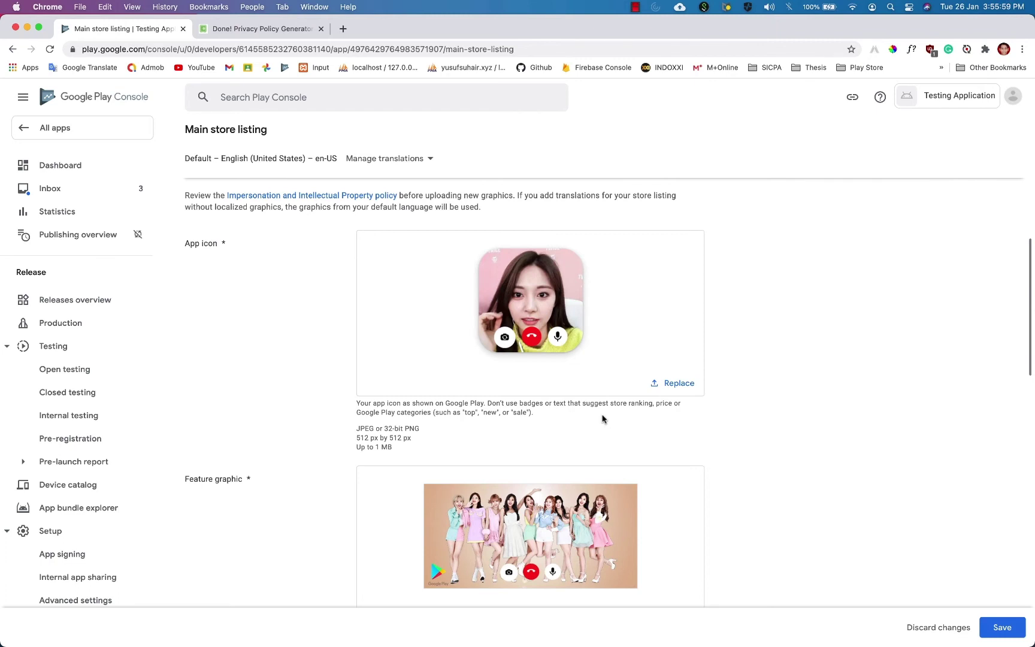
Highlight the app icon and feature graphic format and size requirements.
scroll(487, 443, "down", 1)
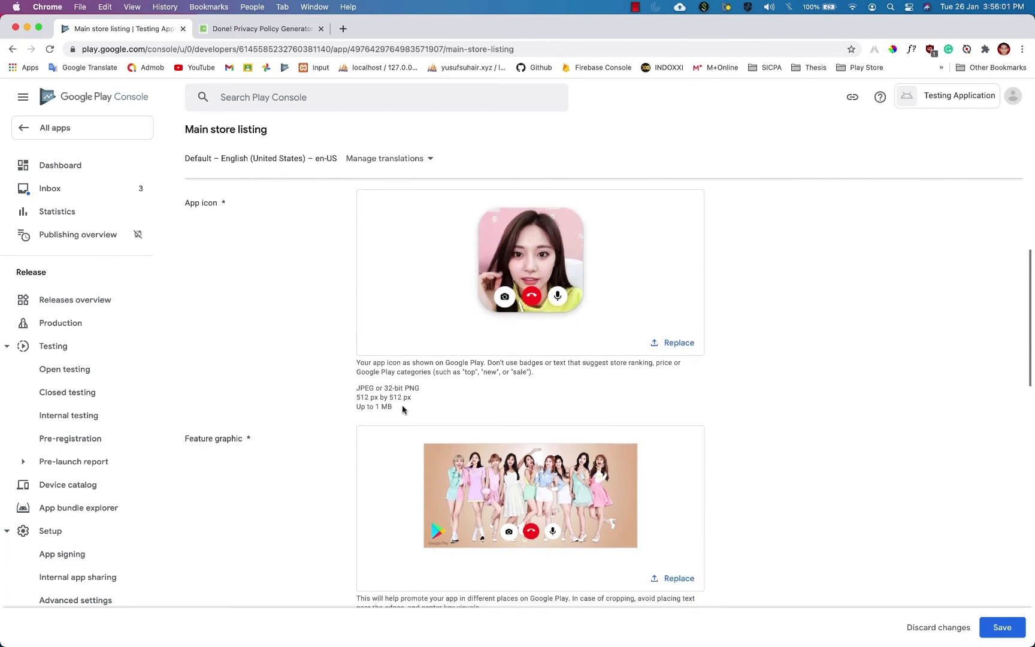
left_click_drag(403, 409, 358, 387)
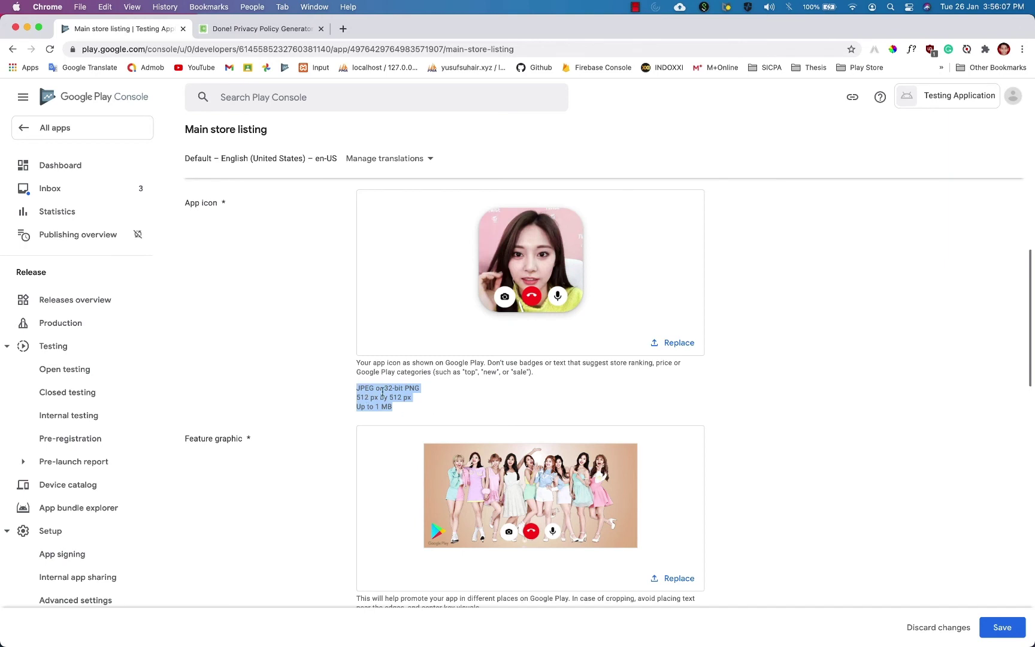
left_click(445, 402)
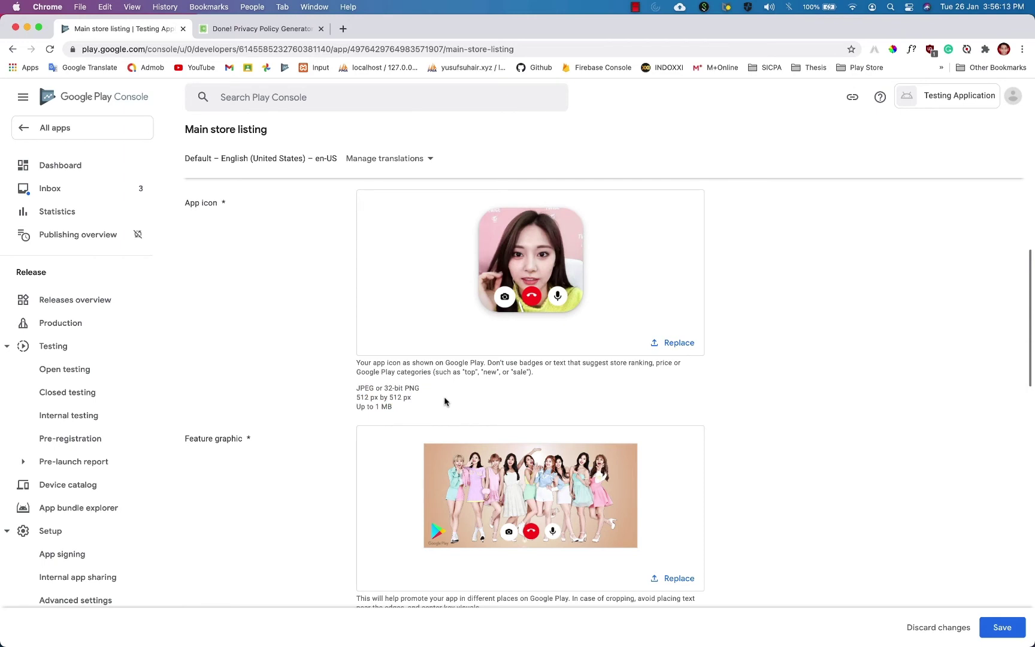
scroll(490, 400, "down", 5)
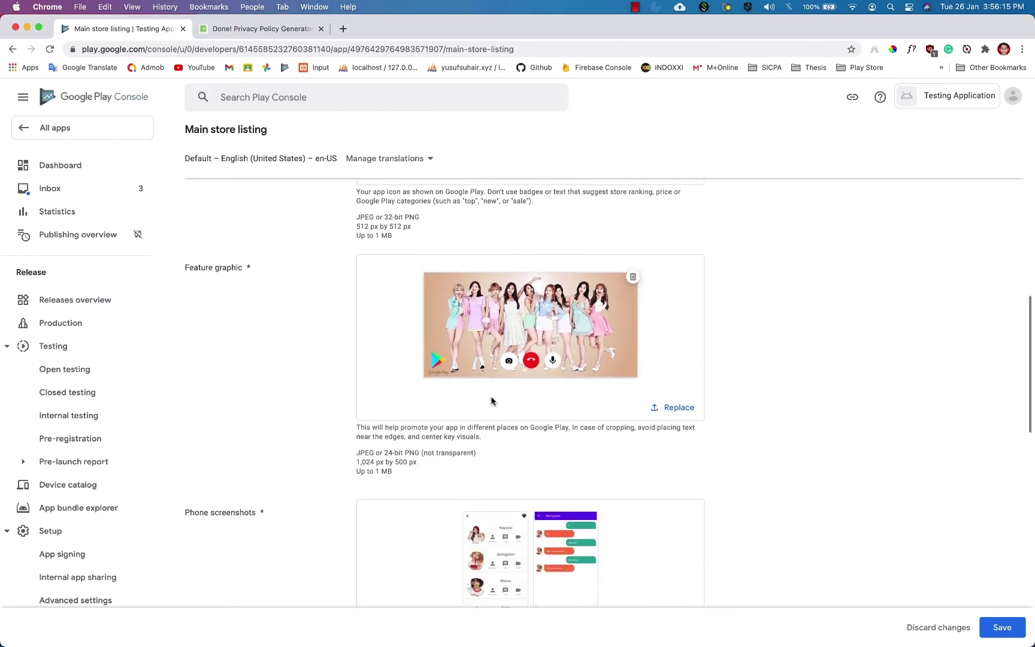
left_click_drag(423, 326, 355, 309)
left_click_drag(399, 582, 358, 556)
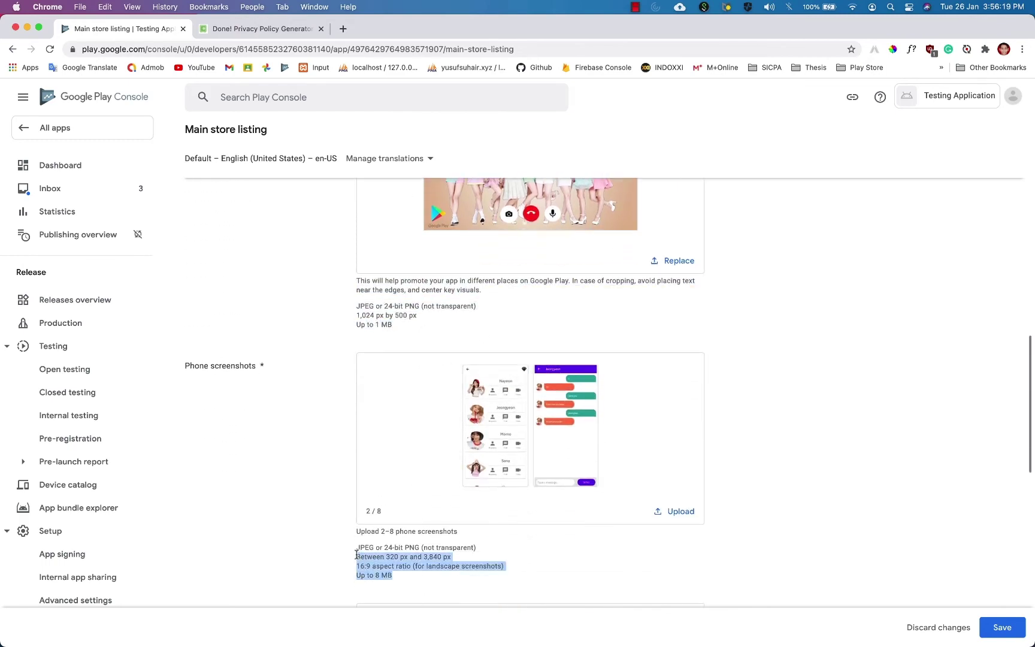
Save the main store listing changes.
scroll(474, 504, "up", 10)
scroll(473, 502, "up", 5)
scroll(474, 502, "down", 15)
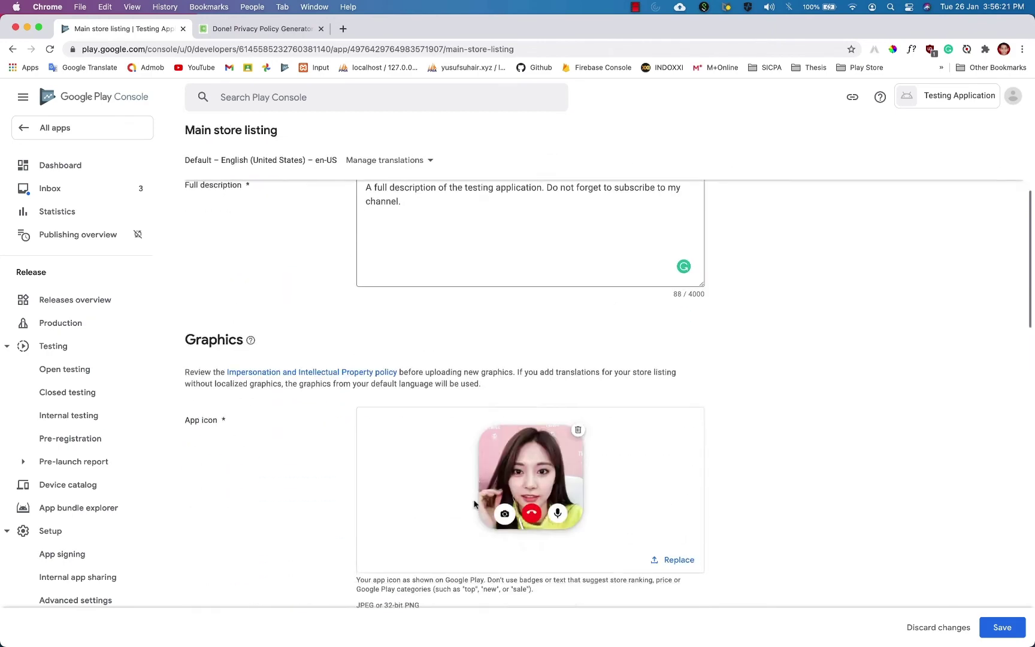
scroll(474, 504, "up", 1)
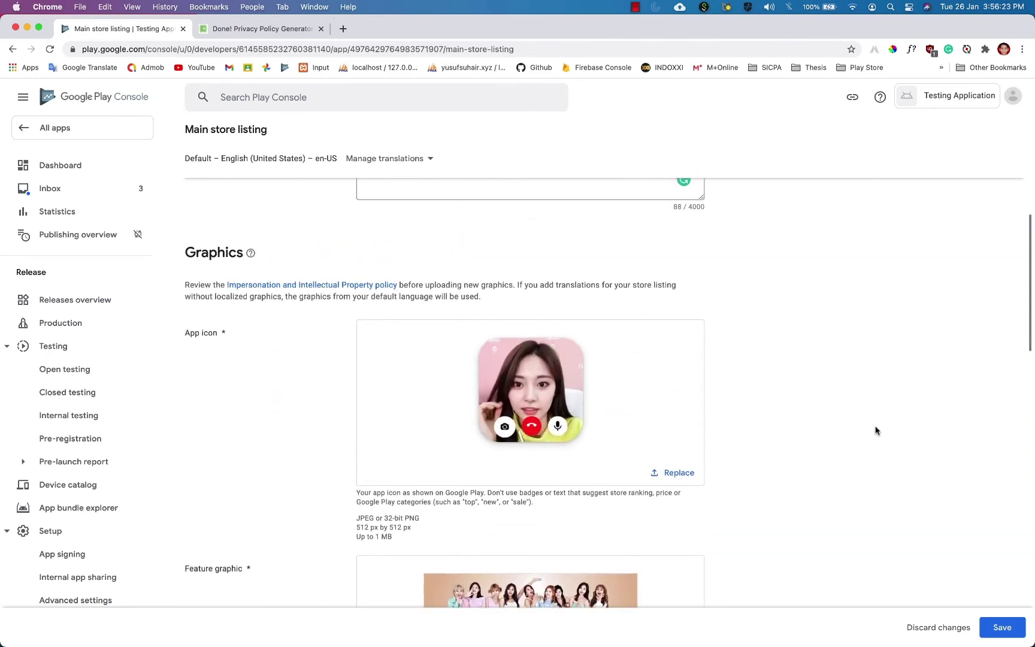
scroll(876, 429, "down", 15)
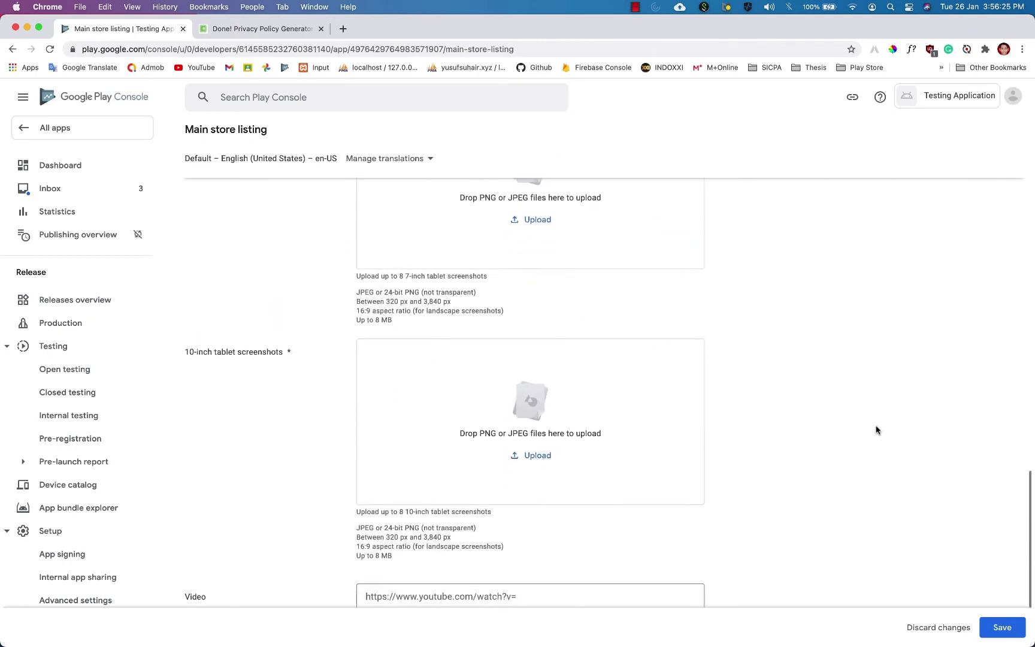
left_click(1001, 627)
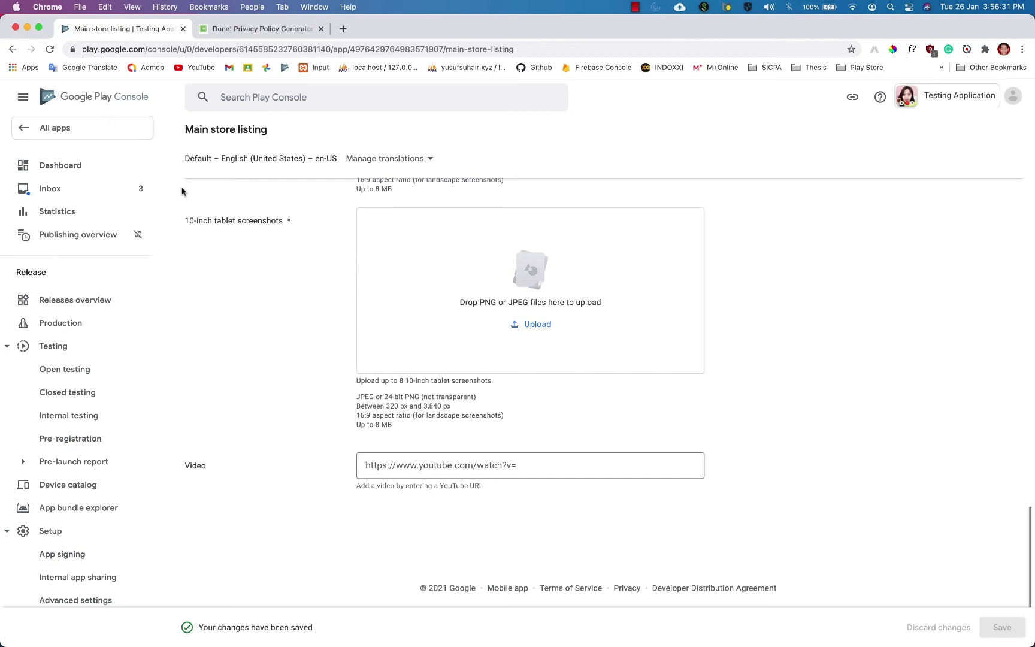
Create a new Production release for Testing Application and continue with Google-managed Play App Signing.
left_click(124, 135)
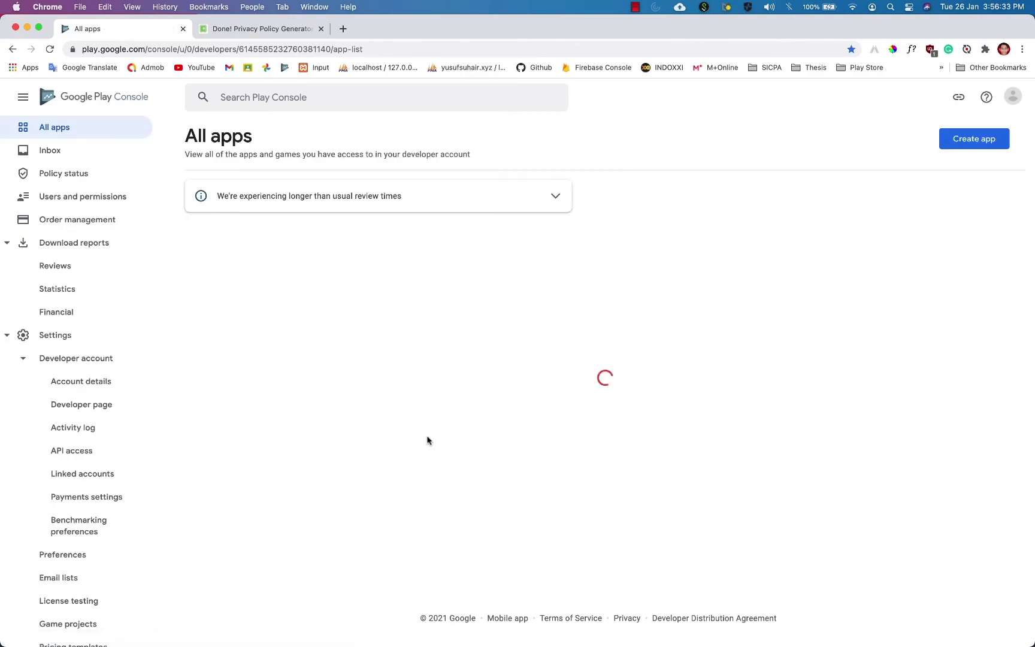
scroll(489, 413, "down", 20)
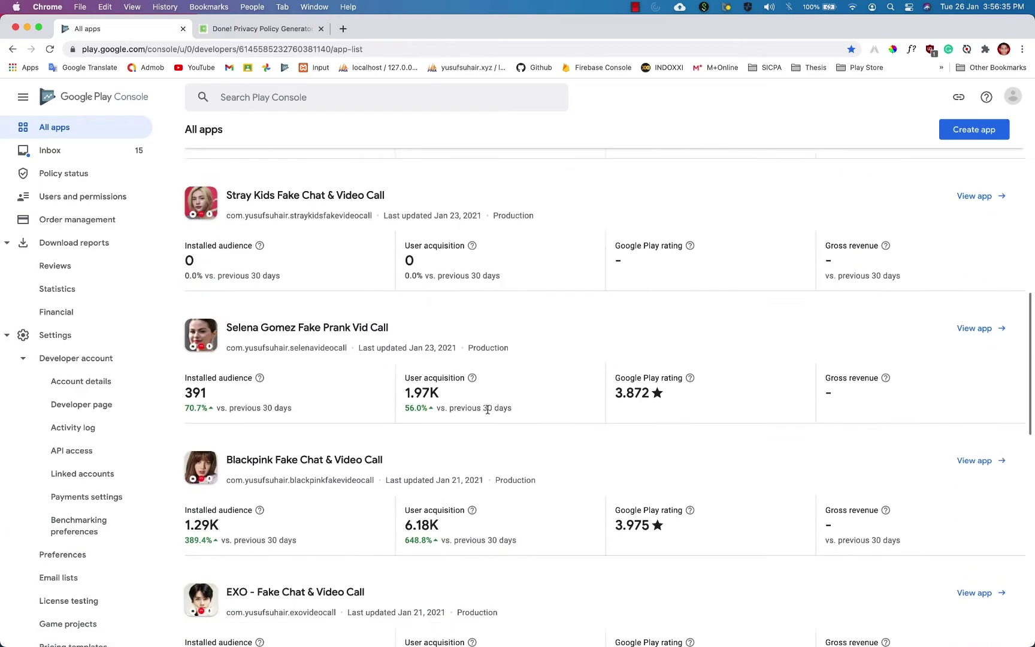
scroll(489, 413, "up", 5)
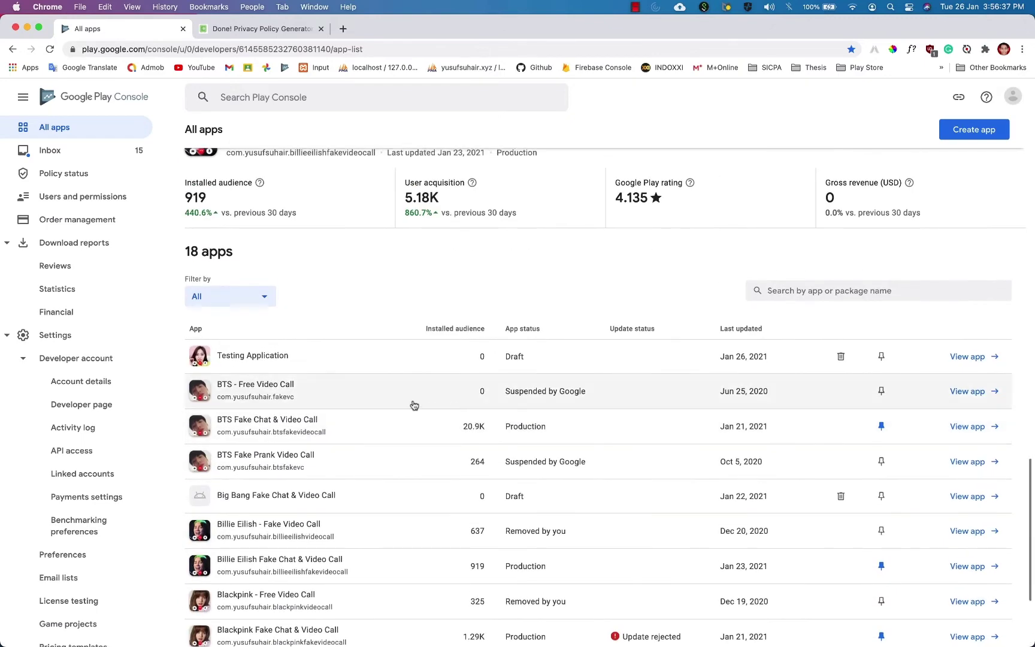
left_click(320, 362)
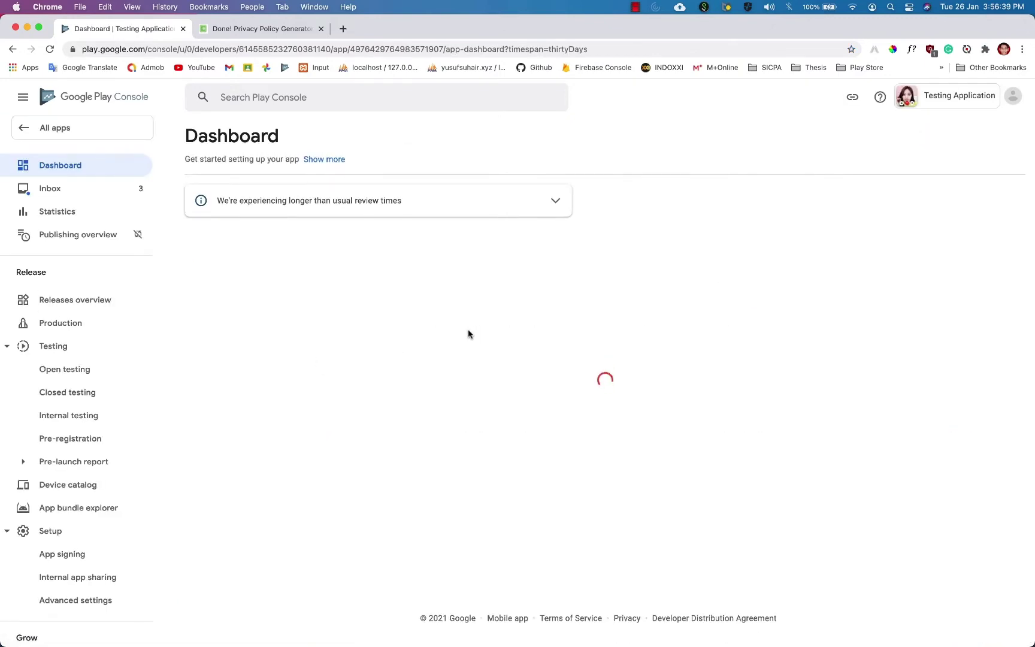
left_click(90, 323)
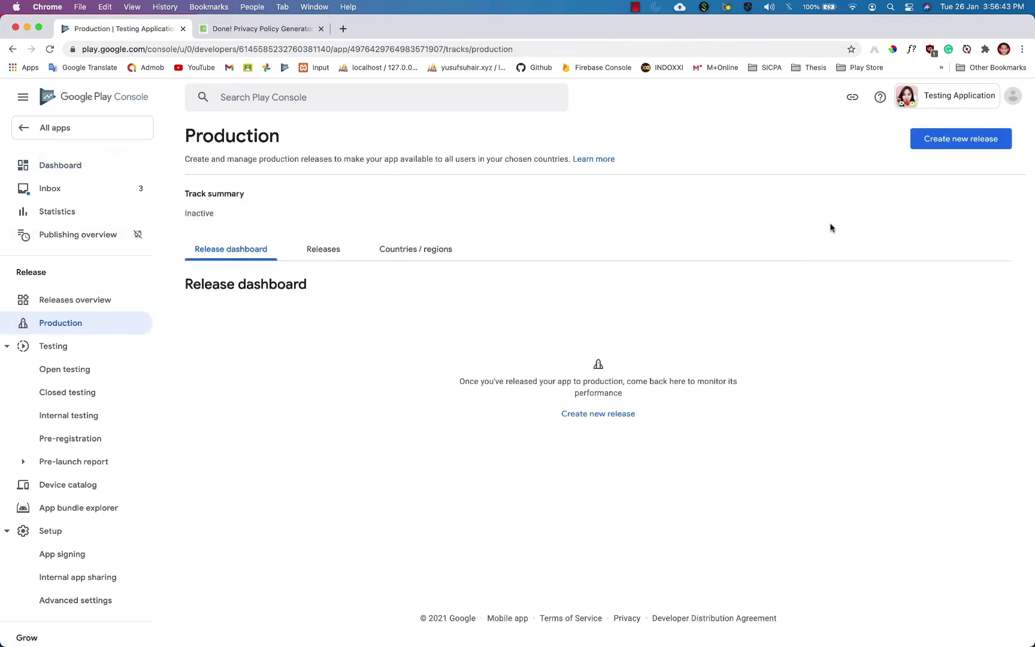
left_click(945, 138)
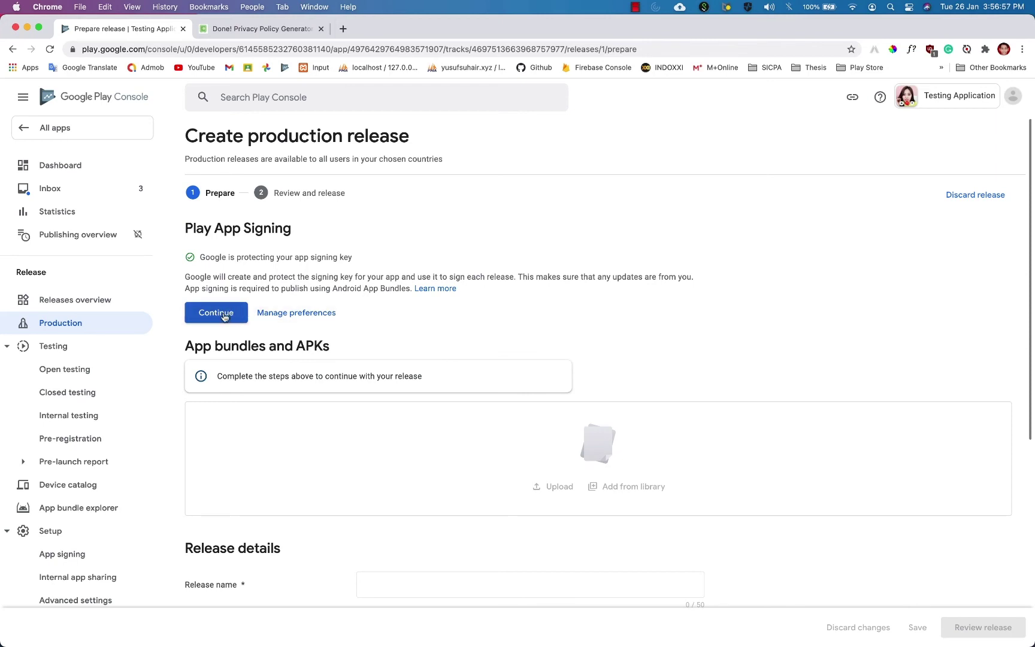
left_click(226, 315)
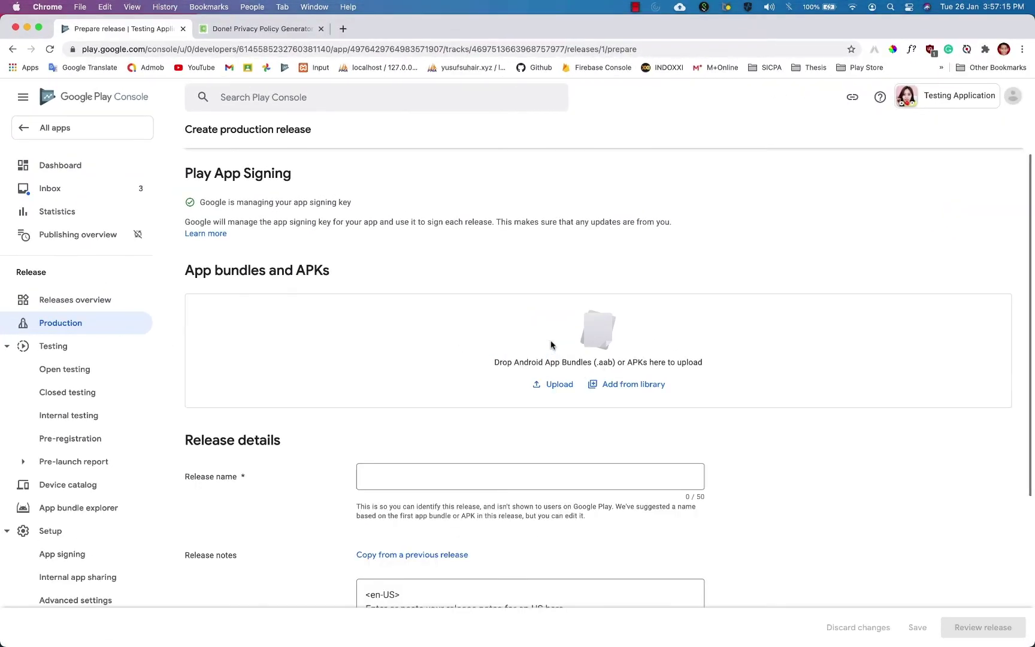
key("ctrl+Up")
Create an Empty Activity project named Testing Application with Kotlin as the language.
left_click(342, 295)
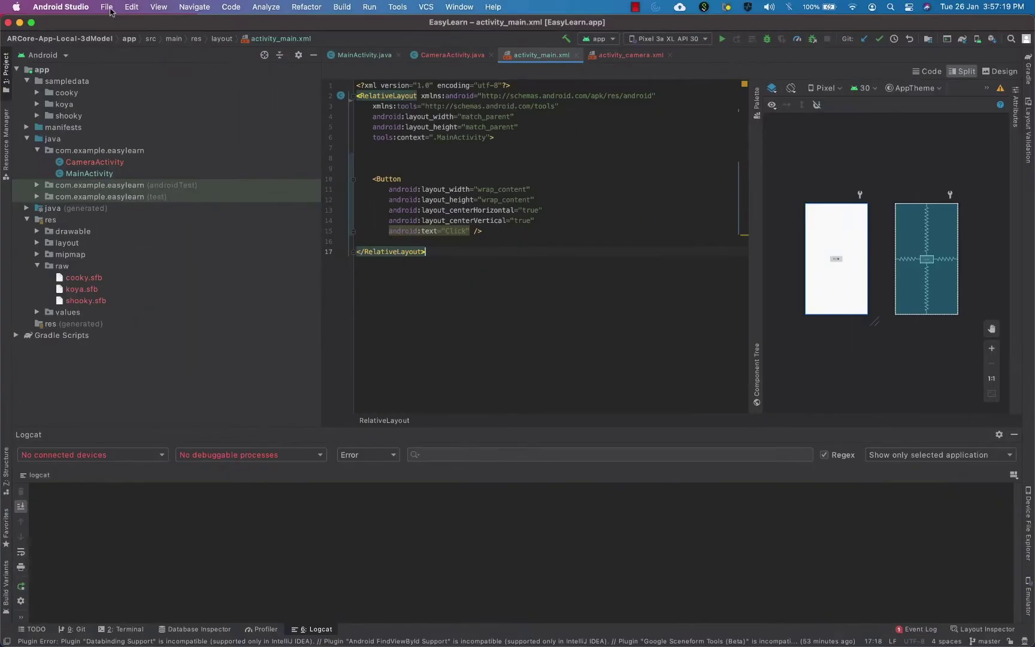
left_click(107, 7)
mouse_move(120, 24)
left_click(284, 25)
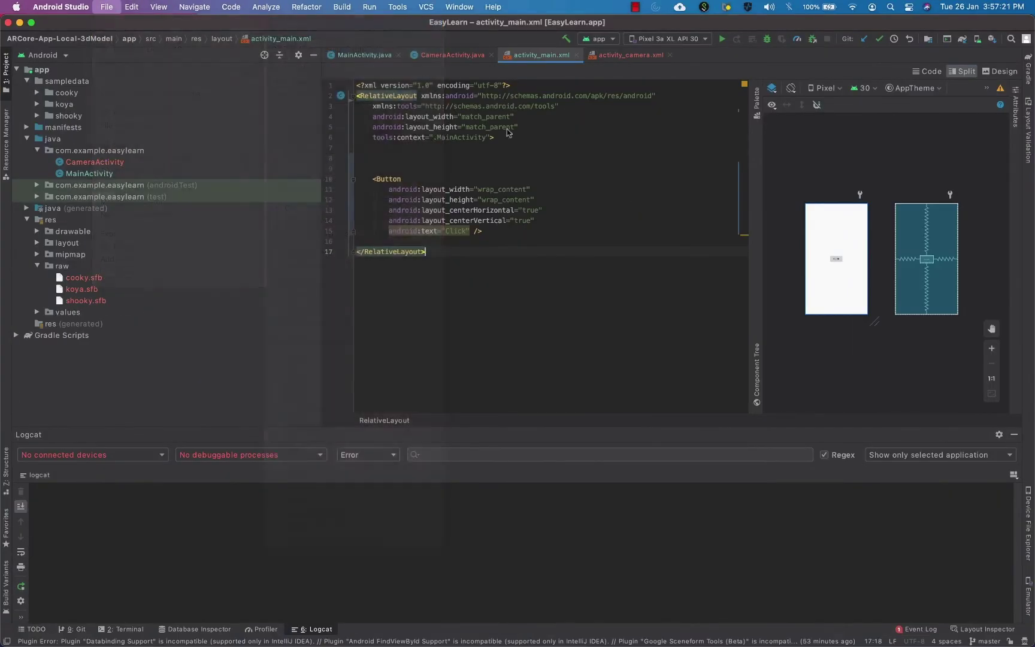
double_click(707, 317)
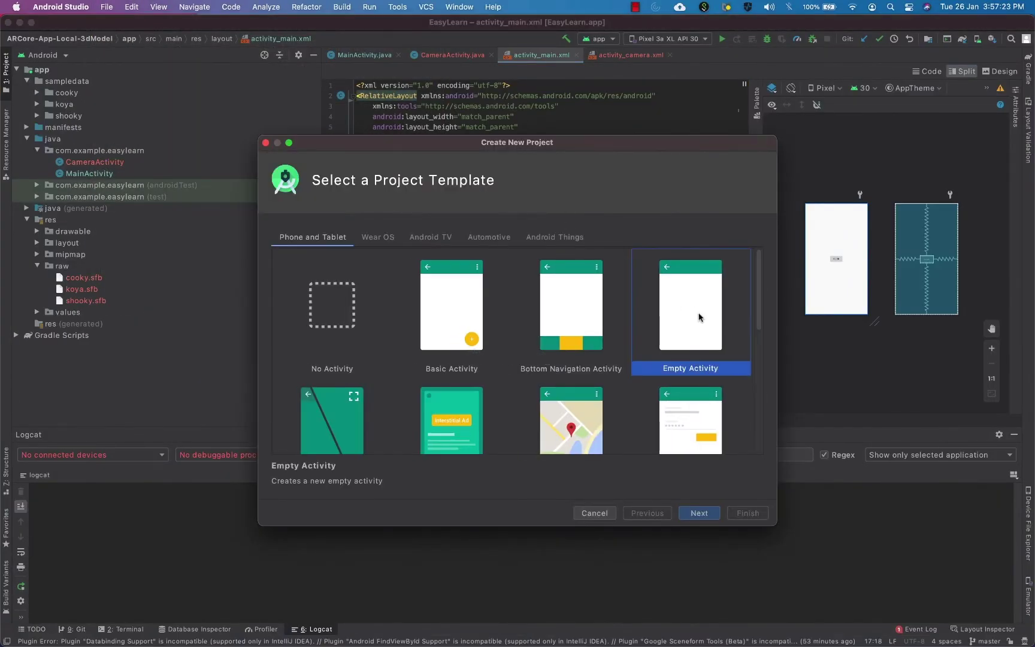
triple_click(585, 255)
type("Test")
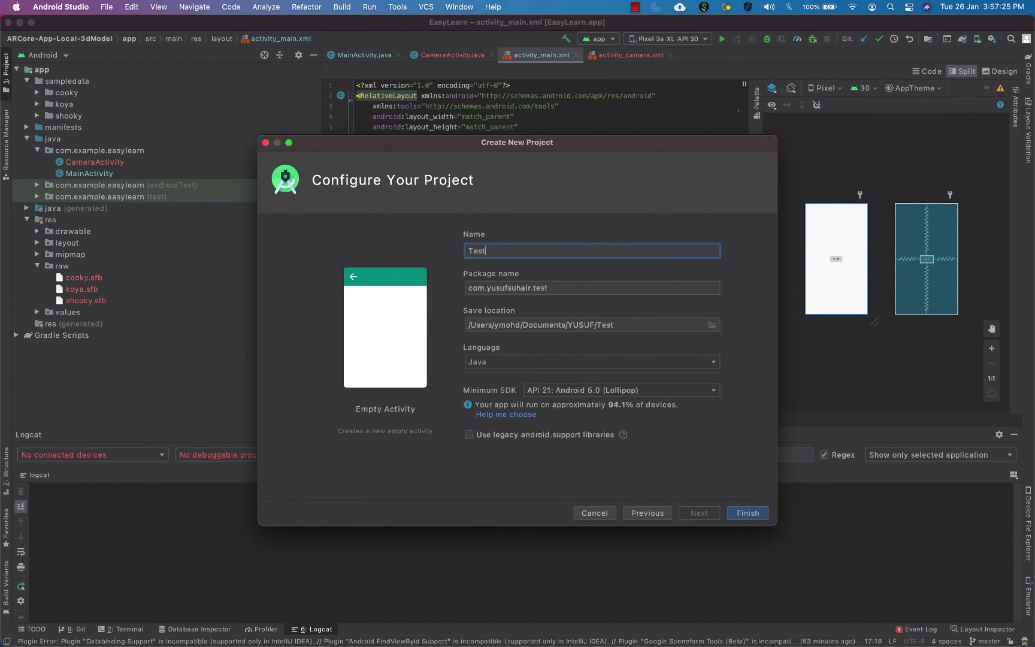
type("ing Application")
left_click(548, 362)
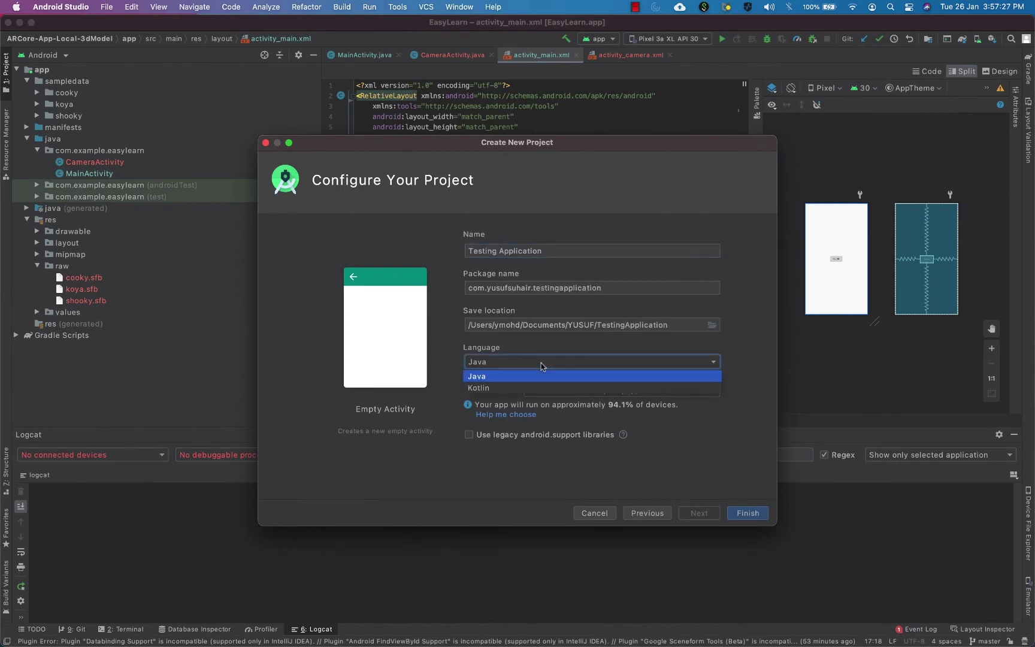
left_click(457, 389)
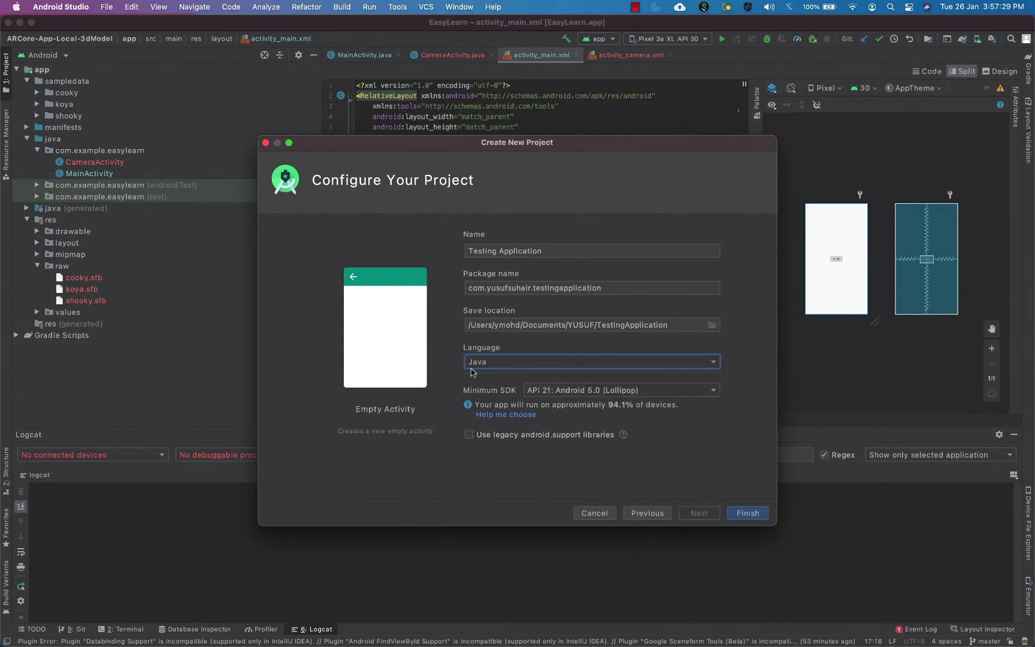
left_click(495, 363)
left_click(496, 385)
left_click(759, 519)
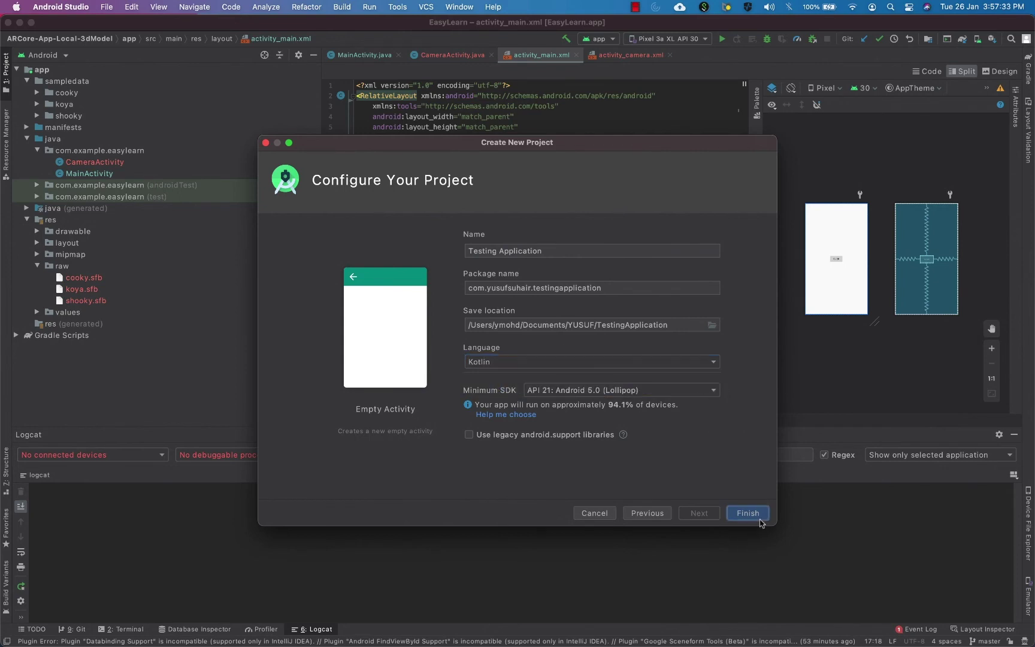
Switch to the new Testing Application project window.
key("ctrl+Up")
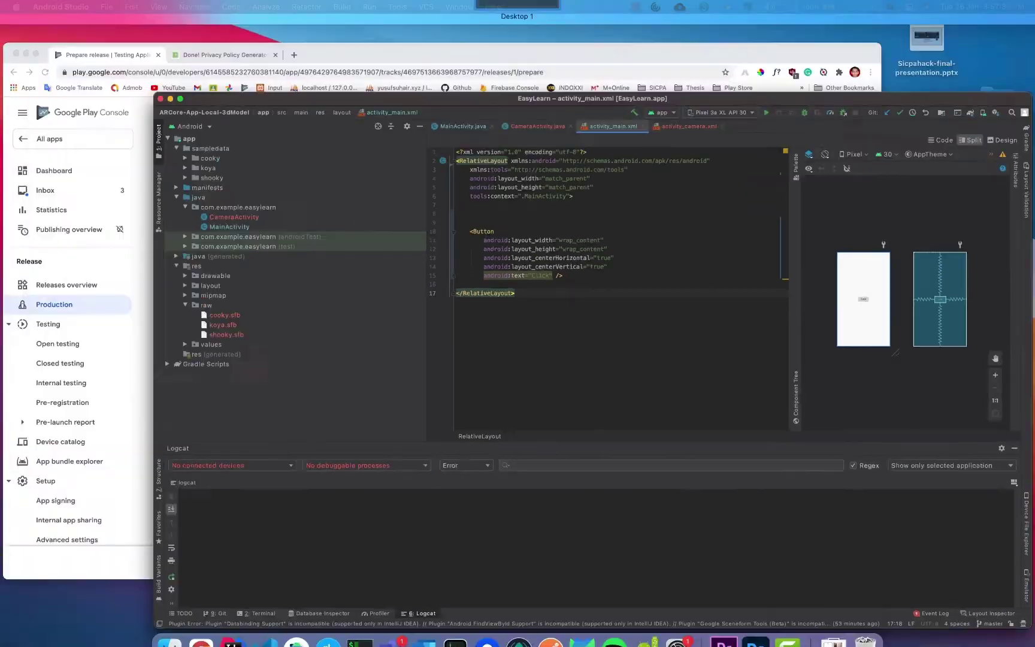
mouse_move(701, 8)
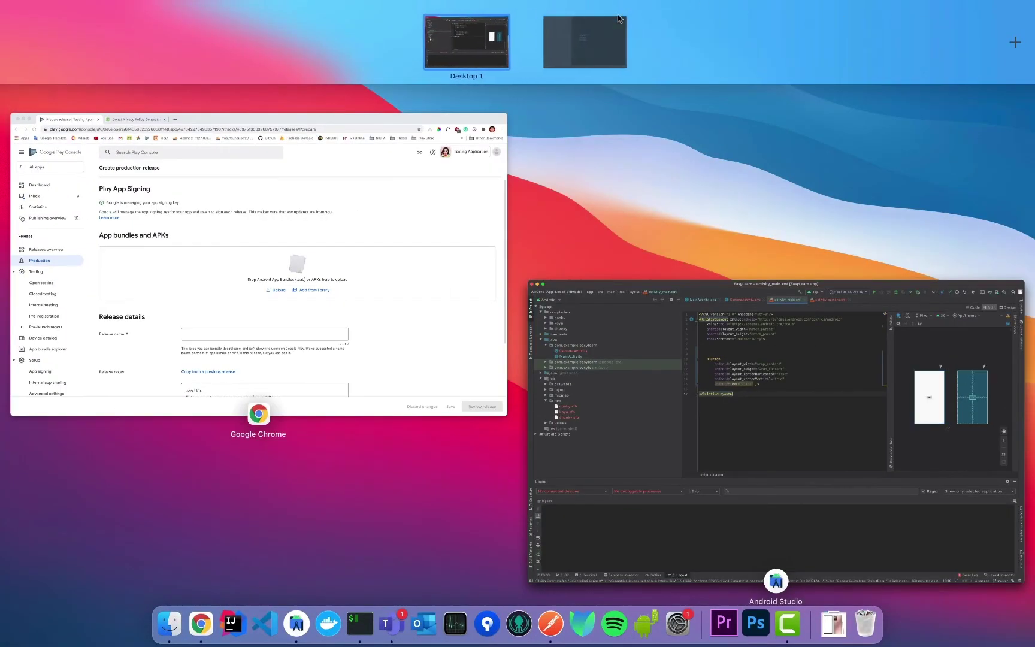
left_click(573, 31)
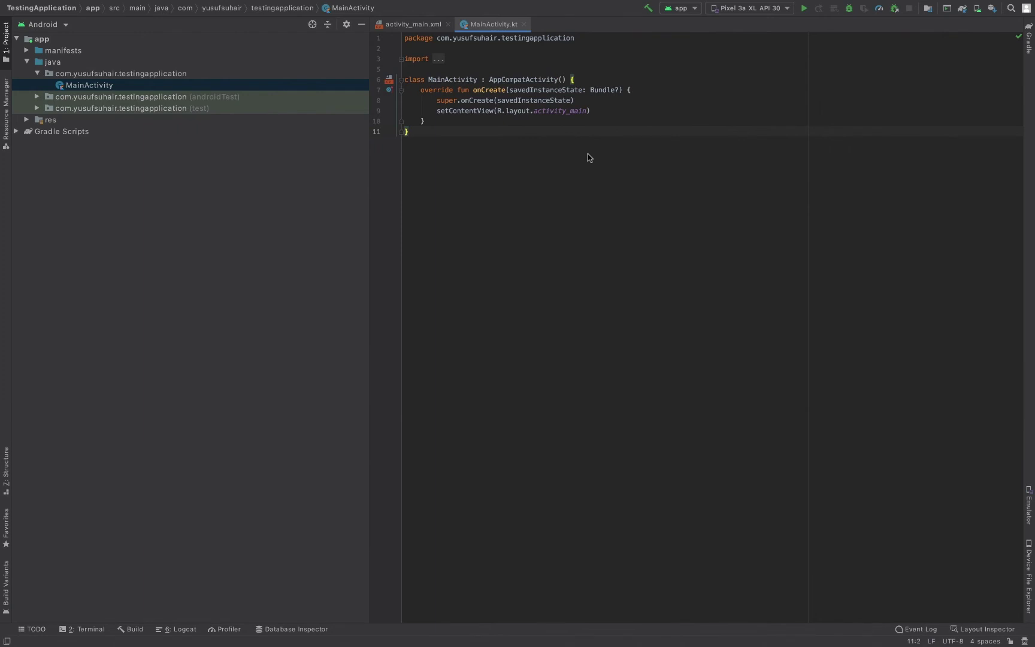
Choose APK in Build > Generate Signed Bundle / APK and open the New Key Store form.
mouse_move(395, 2)
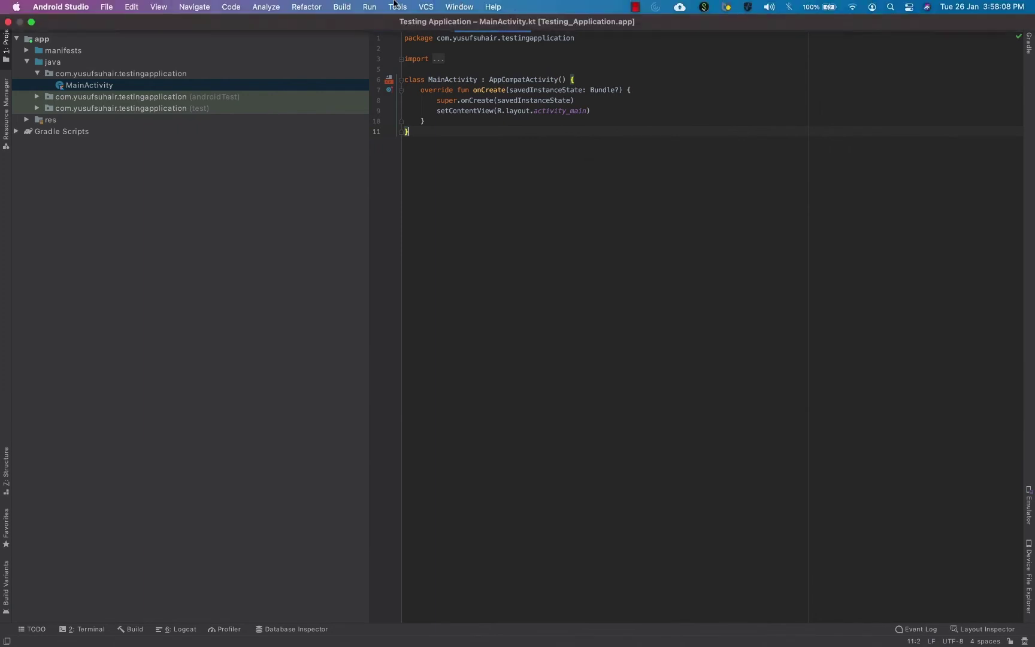
left_click(351, 6)
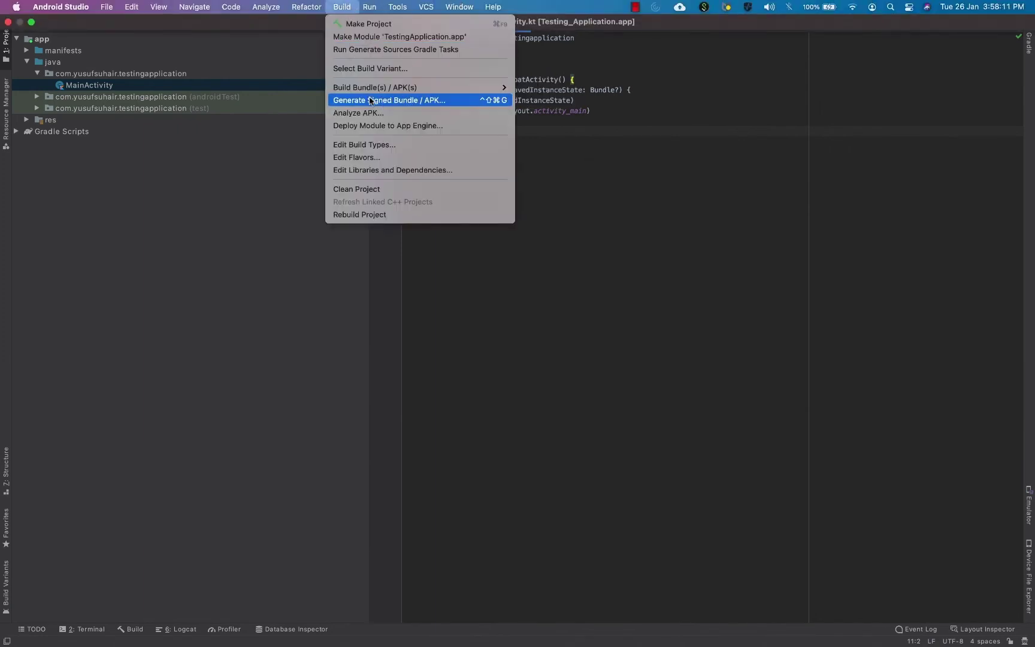
left_click(450, 102)
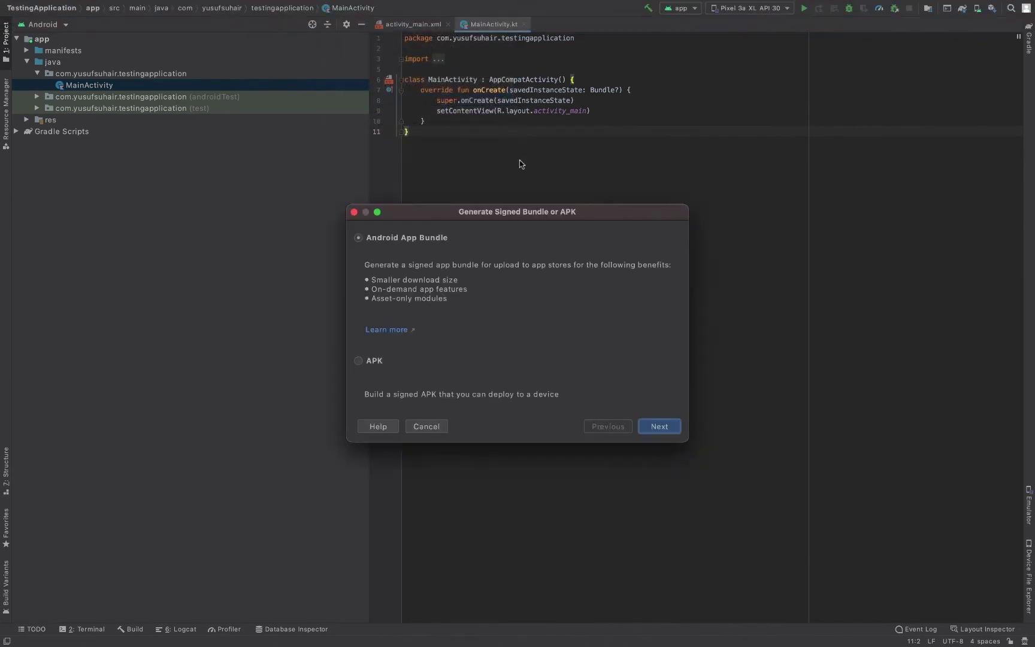
left_click(359, 360)
left_click(660, 427)
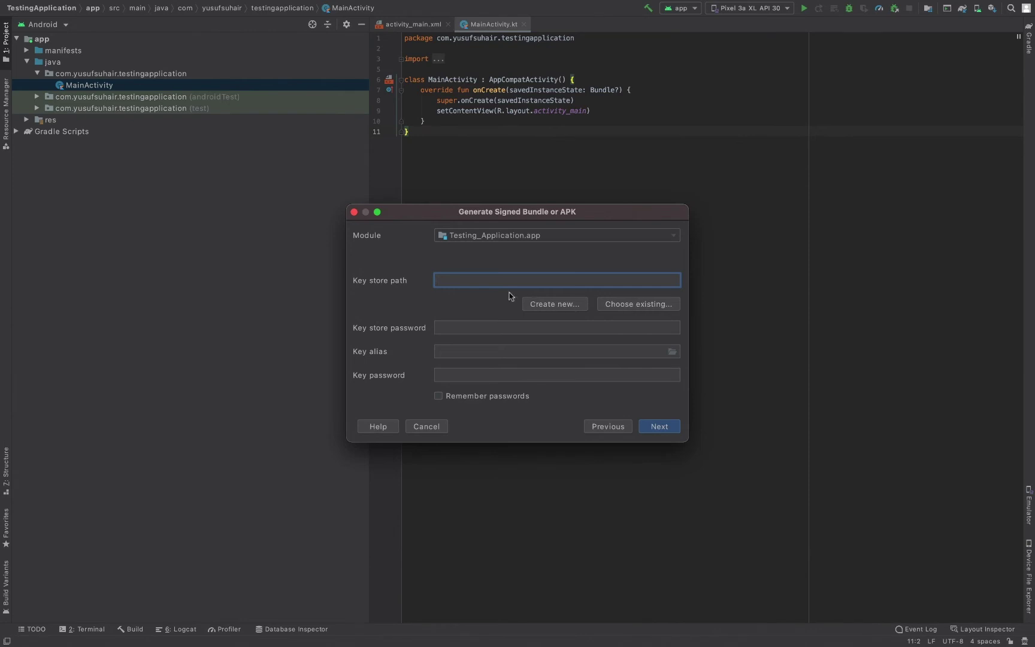
left_click(542, 304)
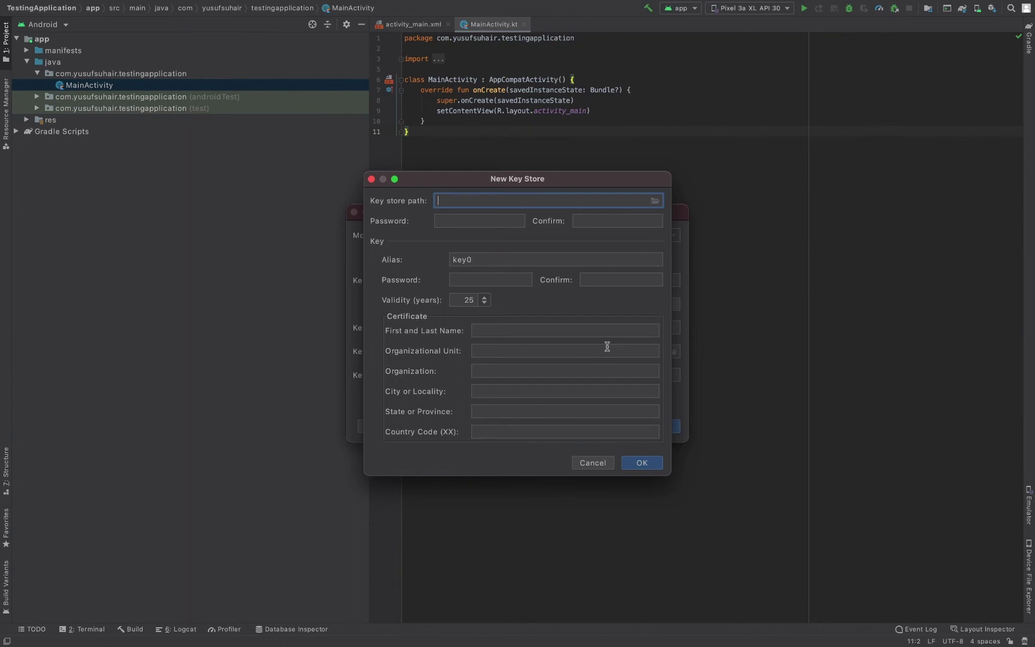
Set the key store path to to-be-deleted-keystore on the Desktop.
left_click(655, 201)
left_click(565, 330)
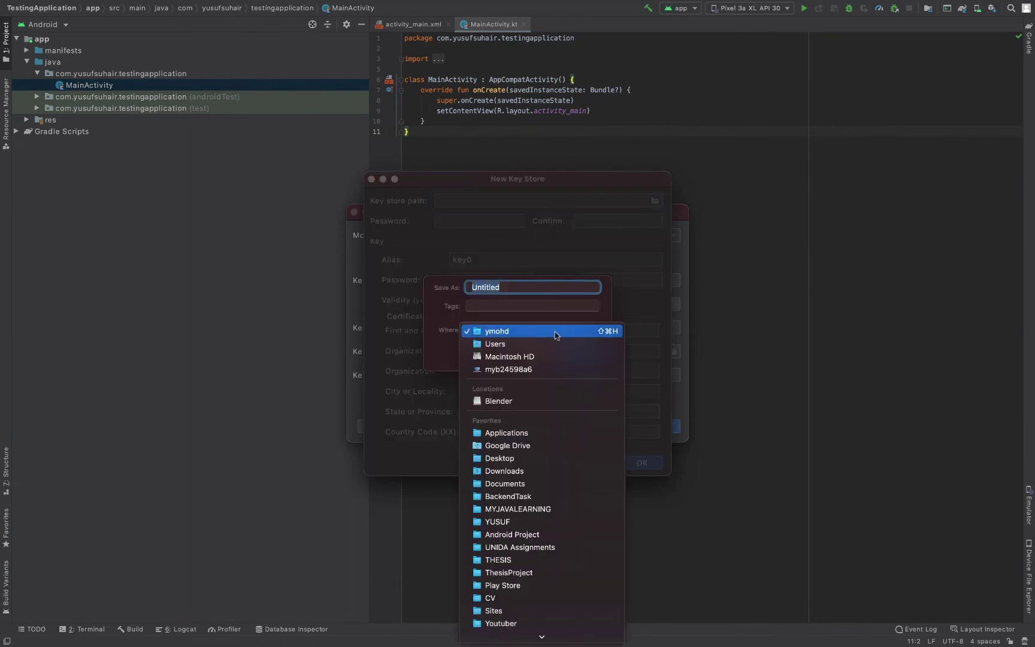
left_click(521, 459)
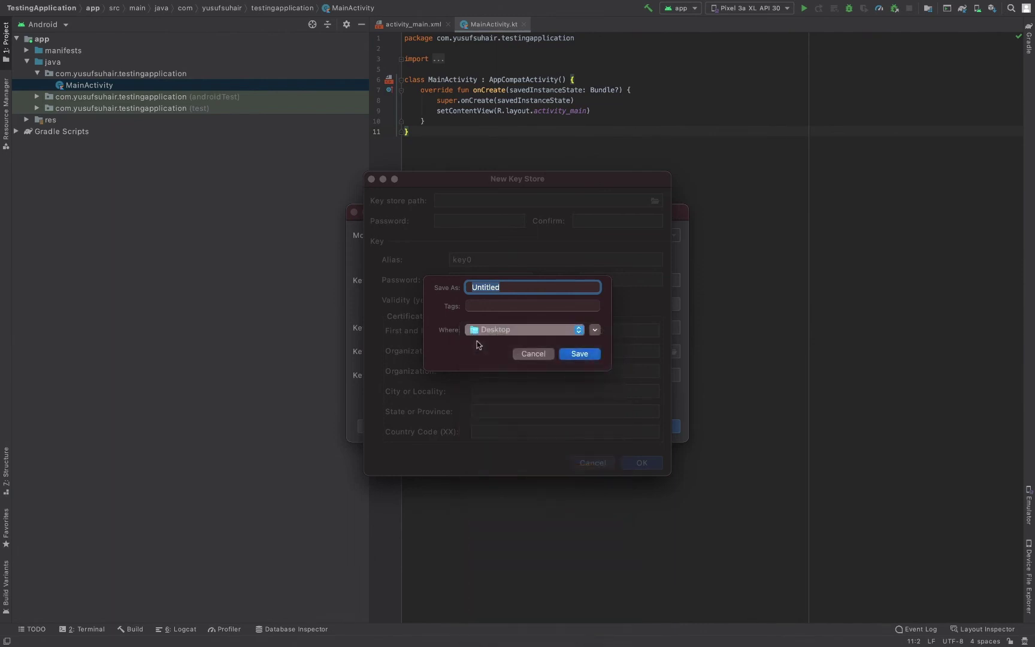
left_click(516, 286)
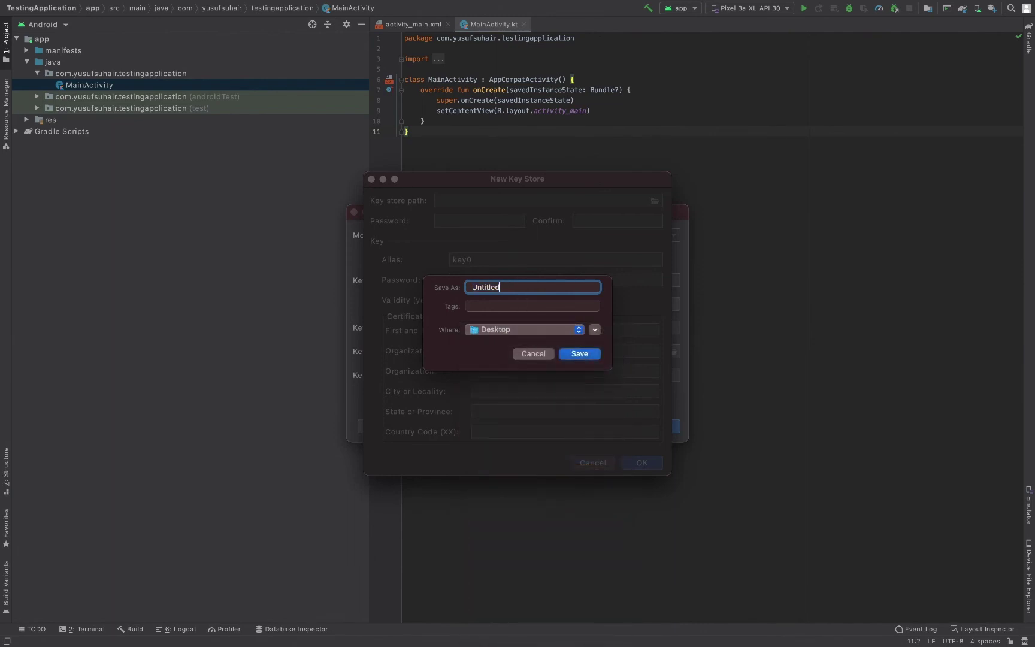
key("super+a")
type("to-be-deleted-keystore")
key("Return")
Fill in the key store password, alias key-alias, and the confirmed key password.
left_click(468, 222)
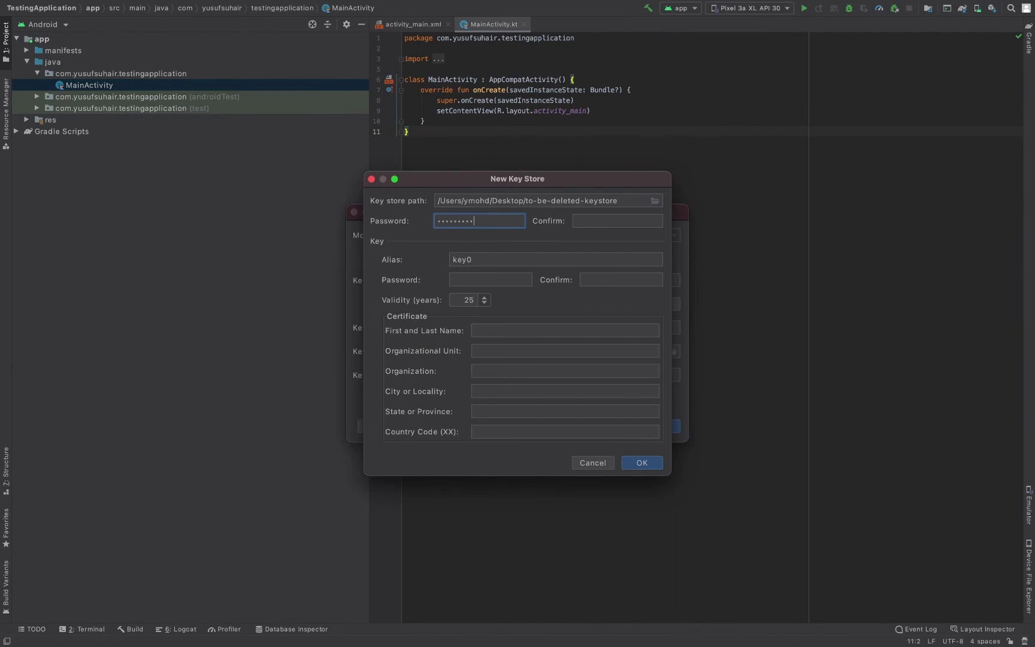
left_click(617, 220)
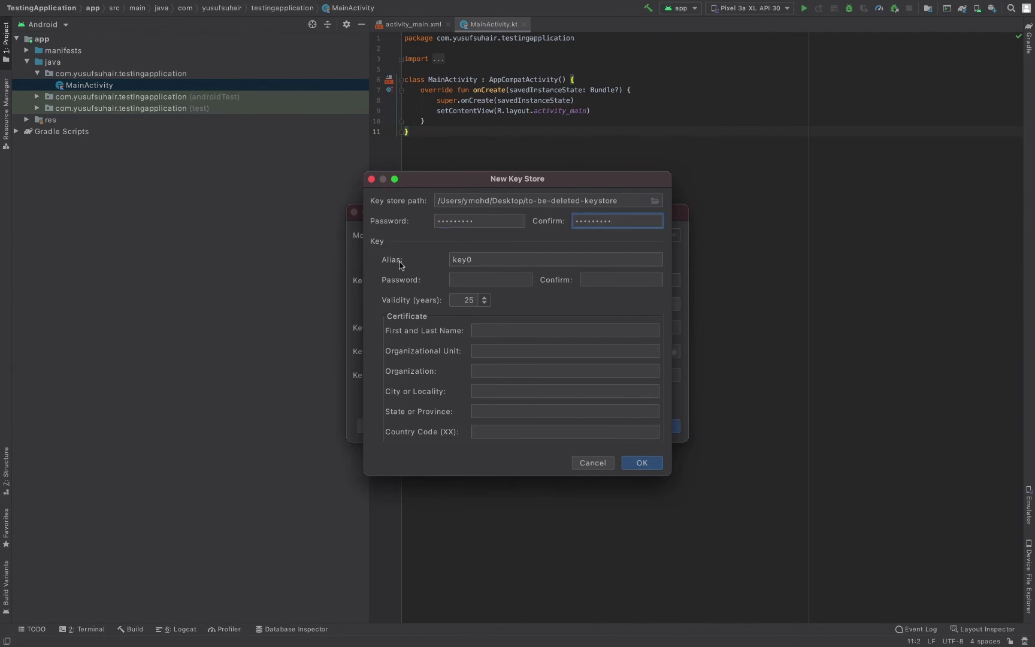
left_click(480, 259)
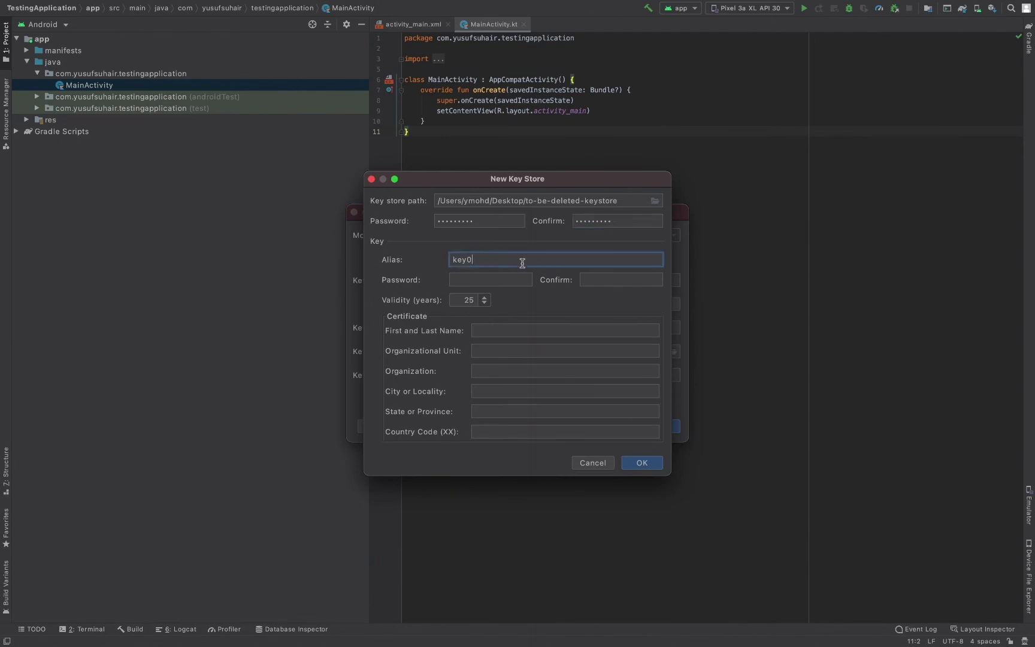
left_click(484, 277)
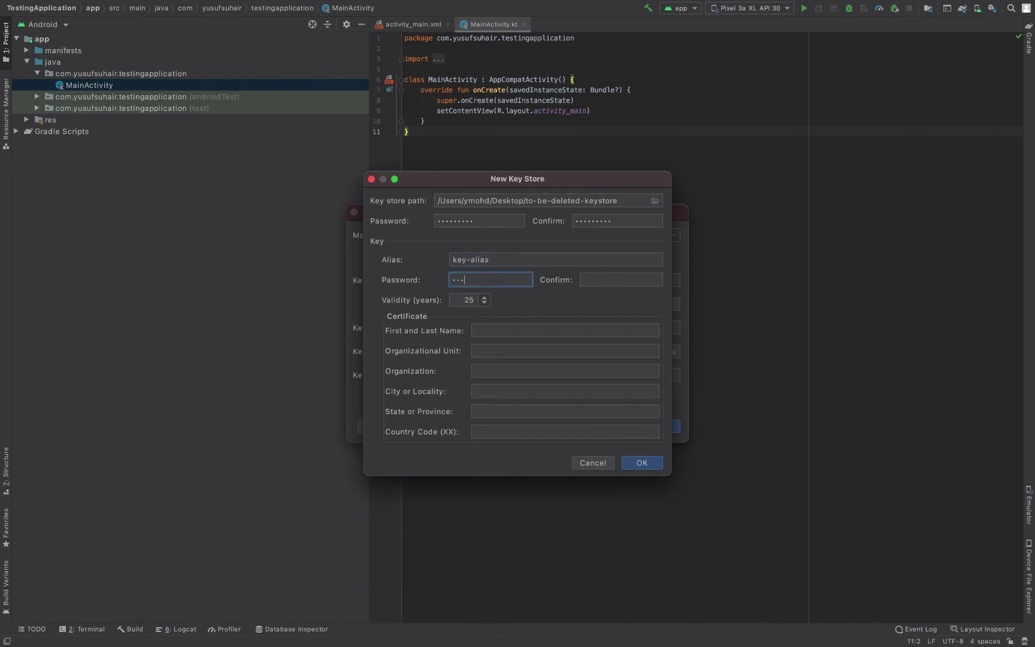
left_click(588, 280)
type("123456789")
Enter the certificate owner name and country code MY, then create the keystore.
left_click(536, 329)
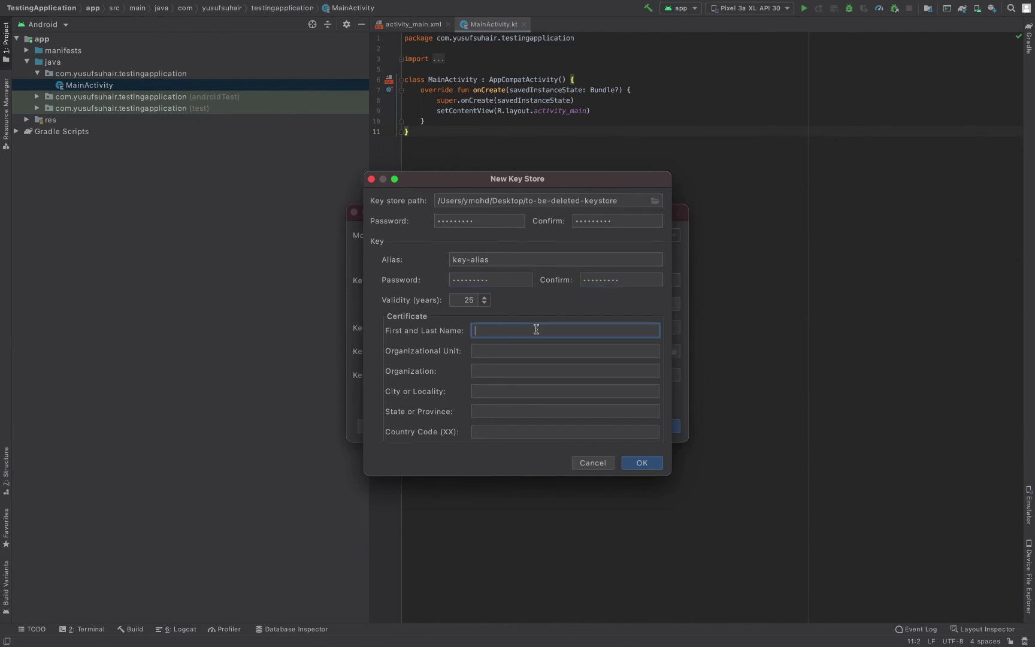
type("Testing People")
key("Tab")
key("Tab")
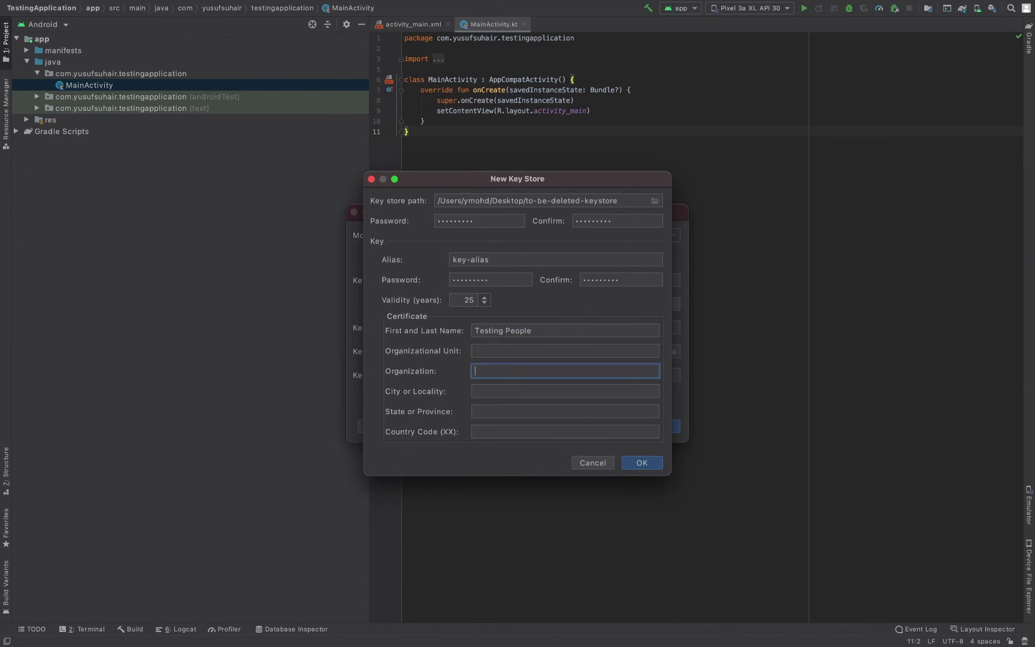
key("Tab")
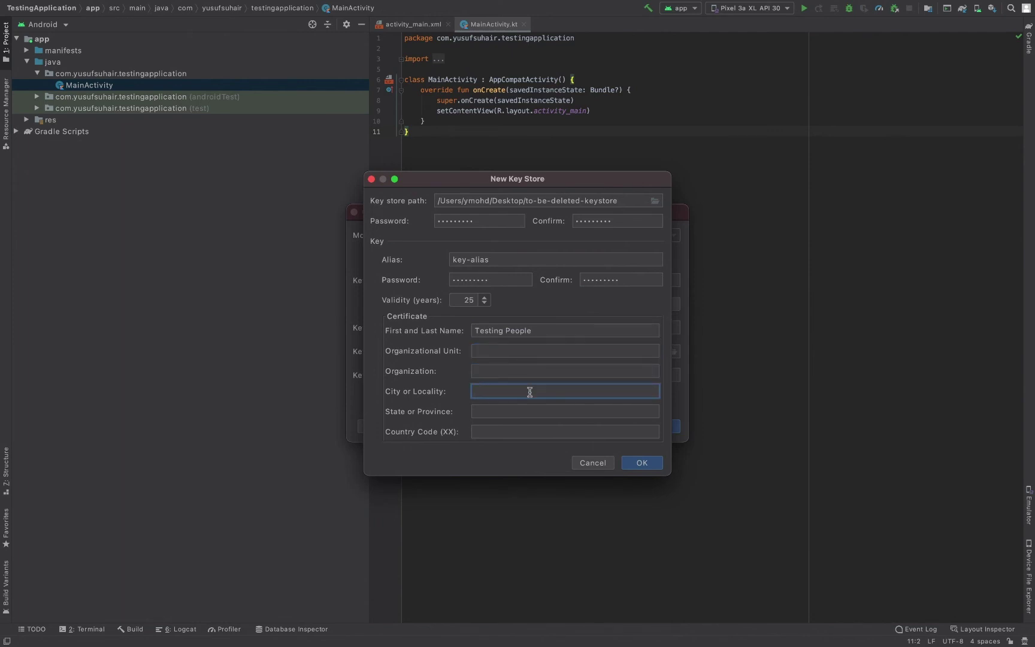
key("Tab")
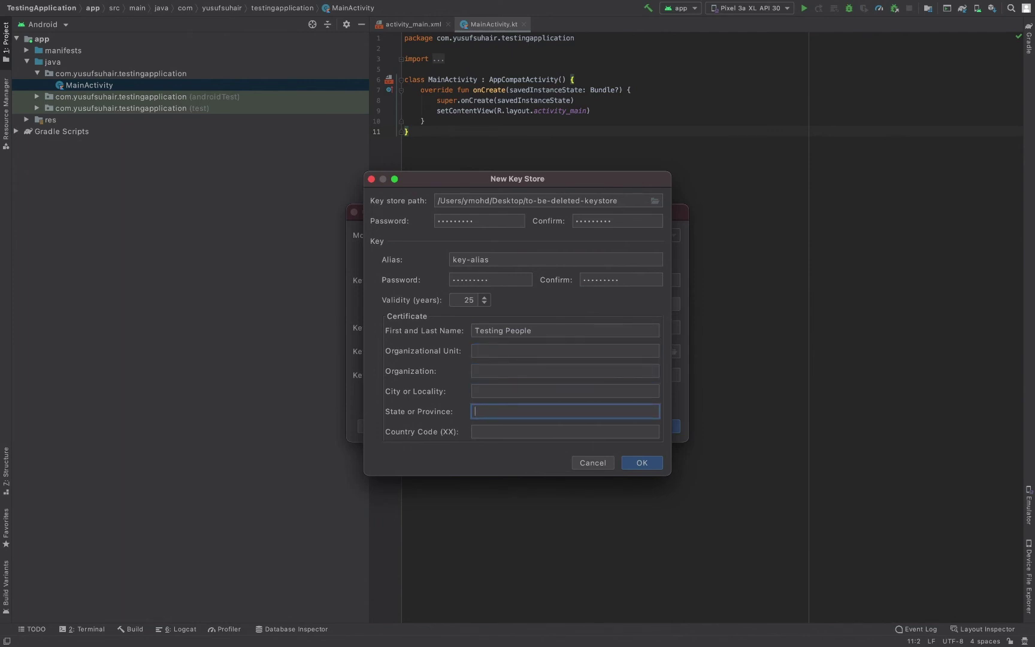
key("Tab")
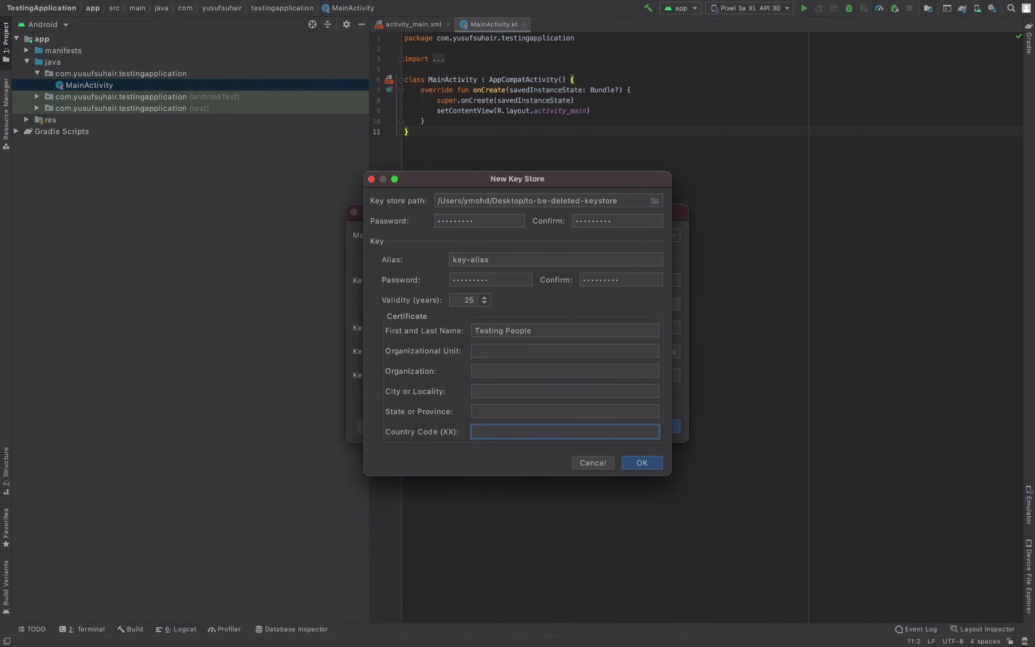
left_click(652, 468)
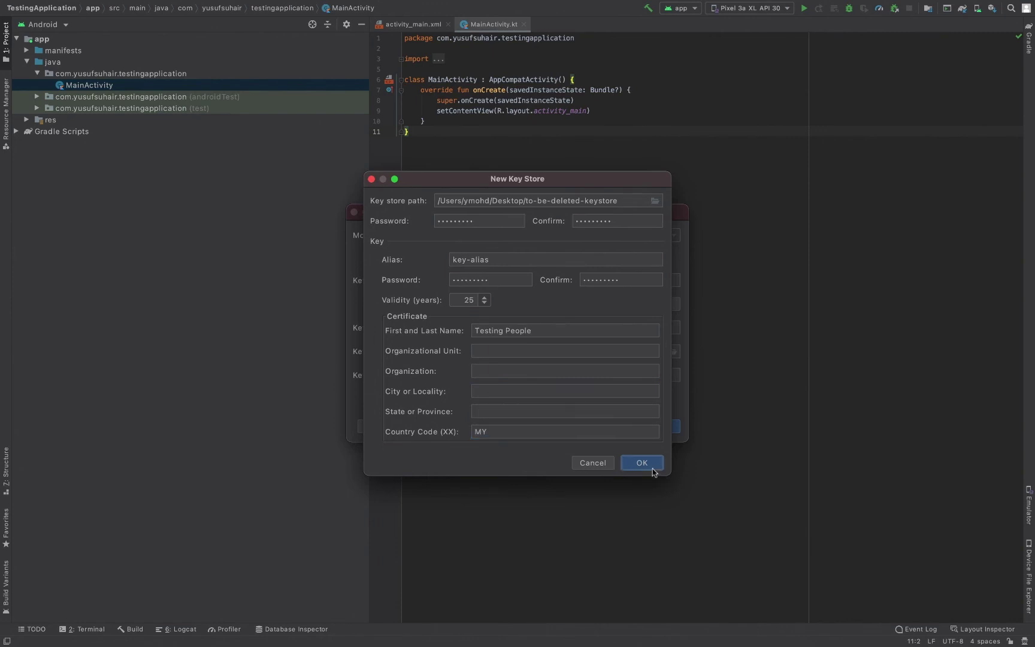
Turn on Remember passwords and review the key store path and password fields.
left_click(509, 329)
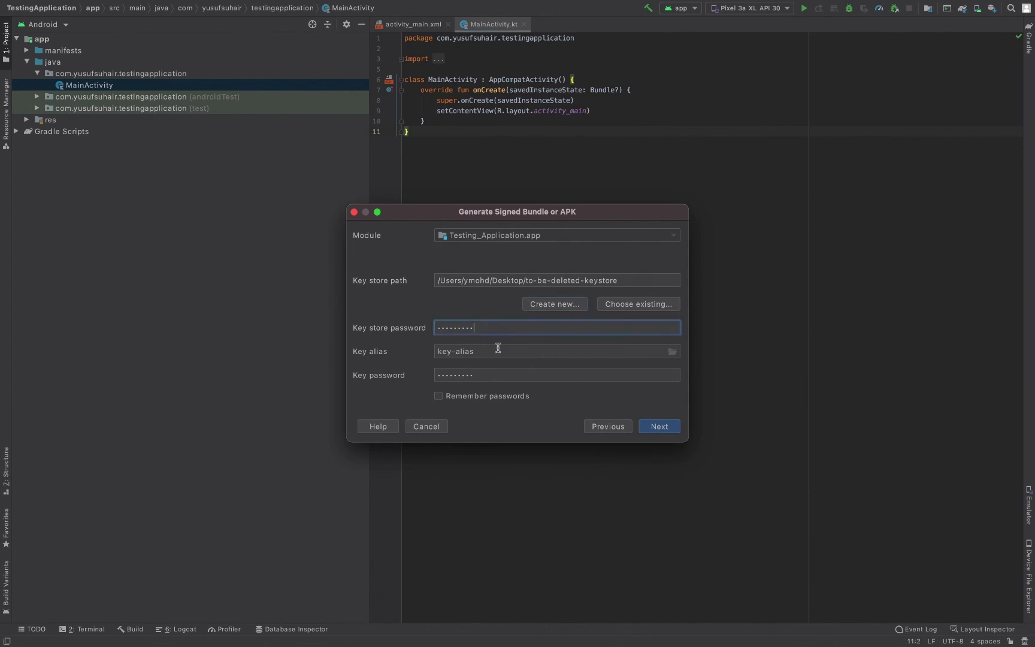
left_click(495, 396)
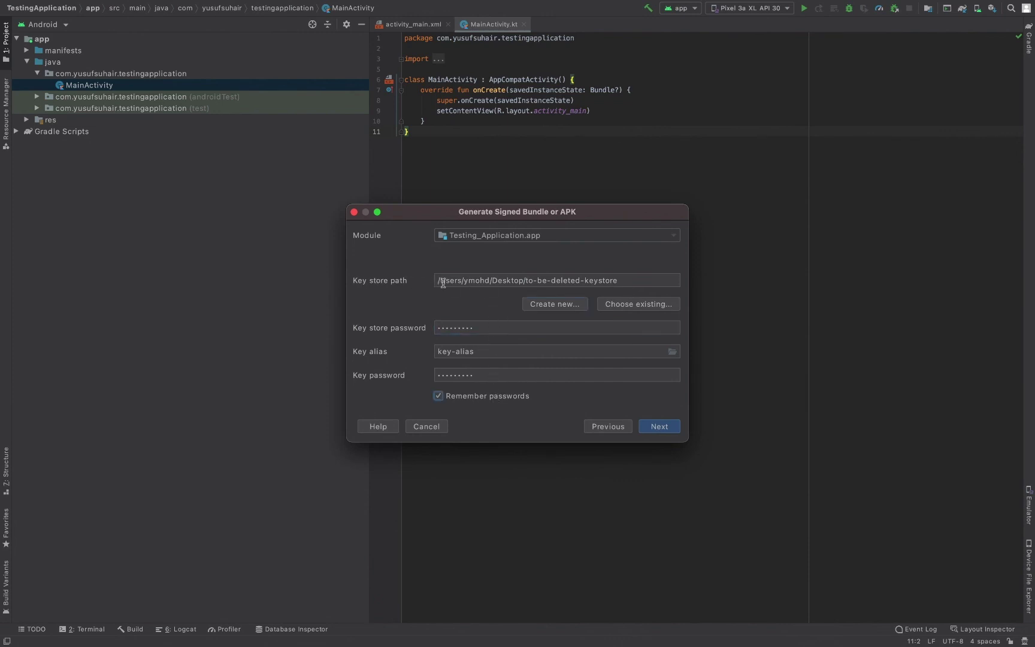
left_click(556, 279)
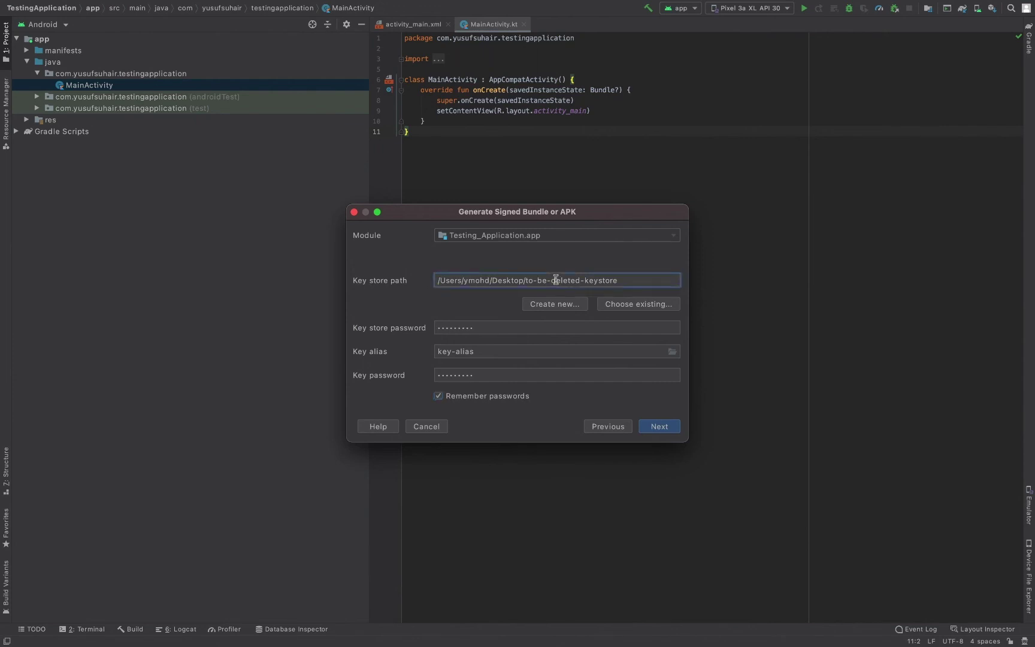
left_click(486, 328)
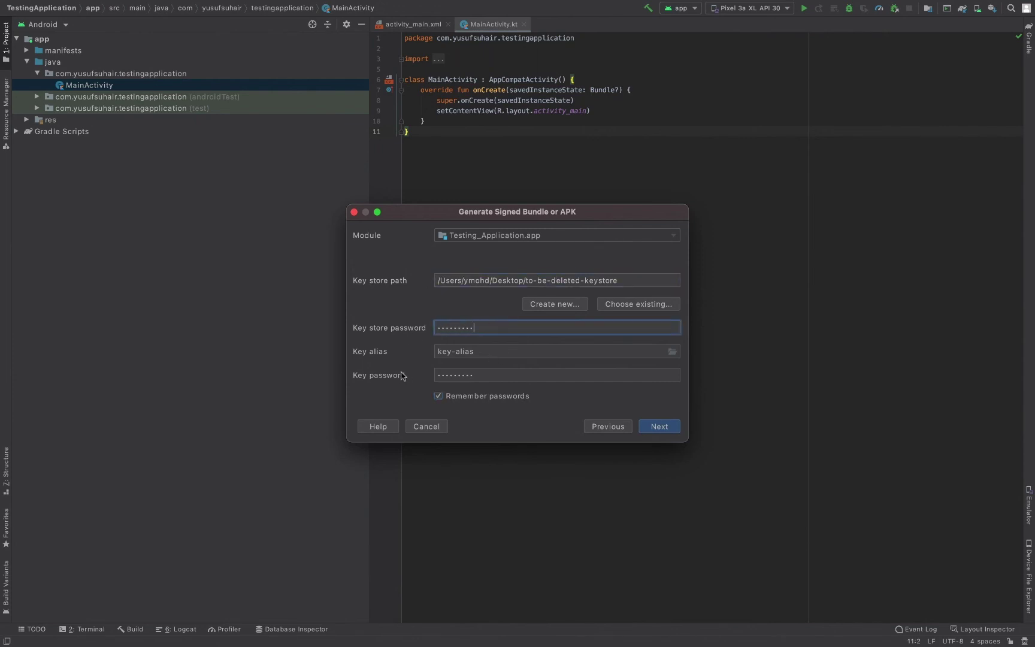
Continue to the build variant page and select the release variant.
left_click(480, 376)
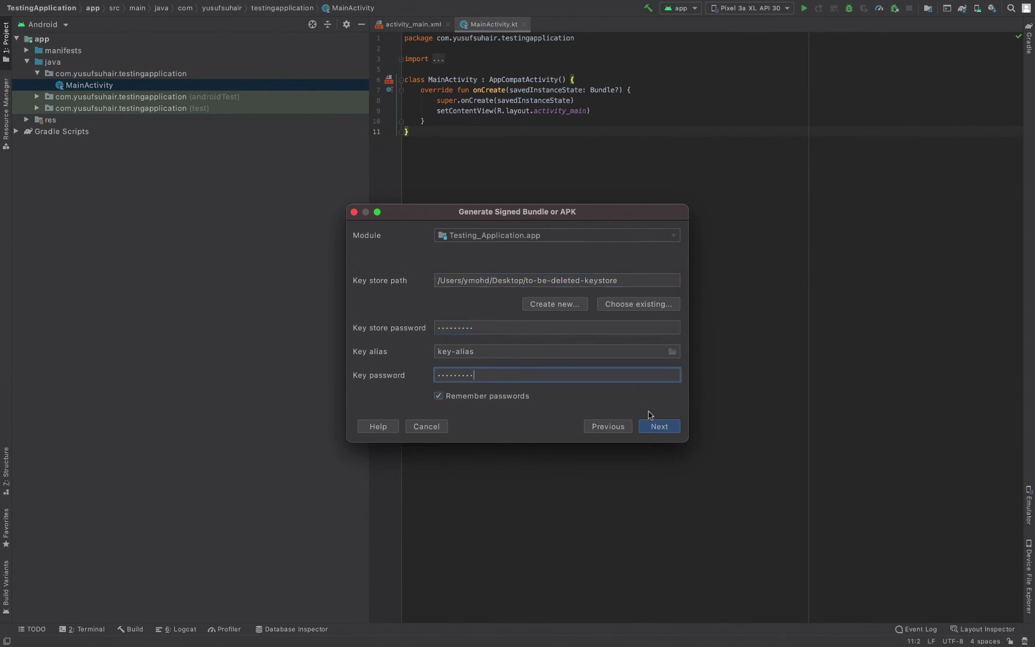
left_click(659, 426)
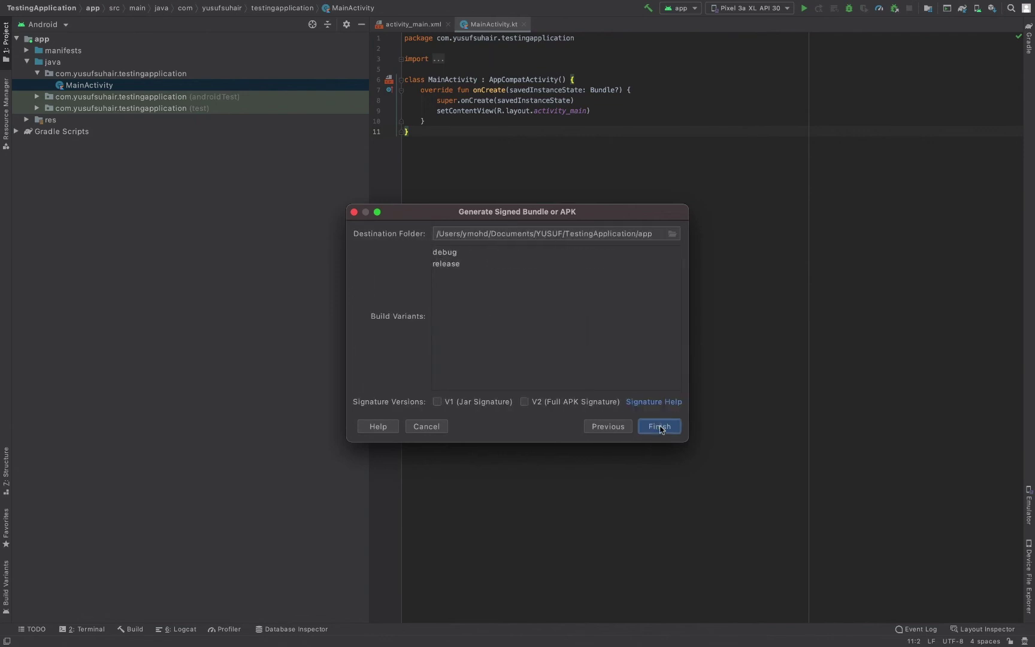
left_click(463, 265)
left_click(494, 252)
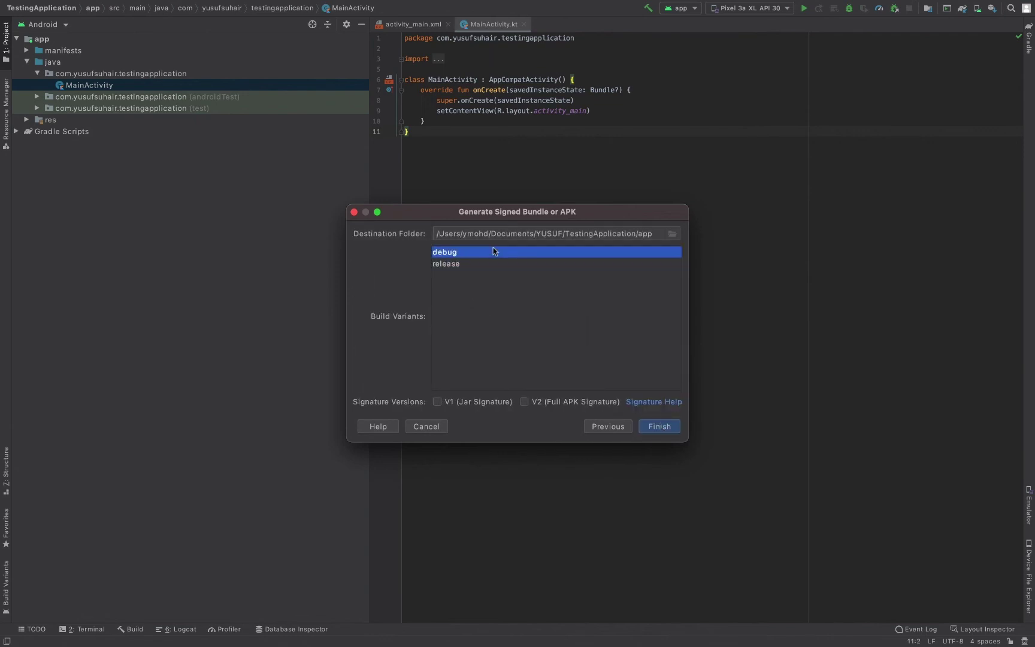
key("Down")
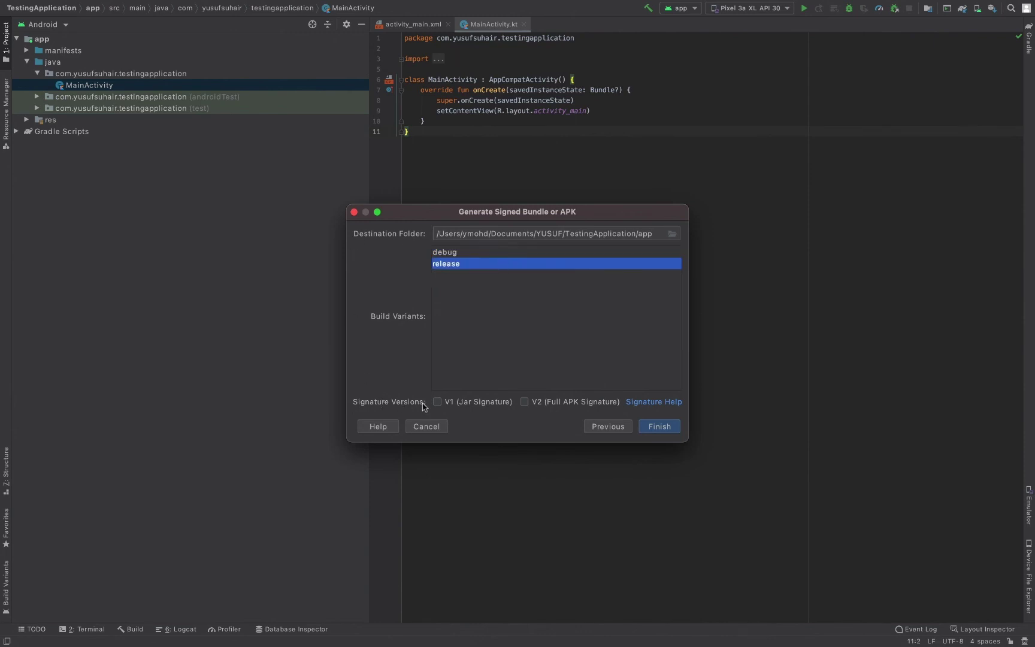
Enable V1 and V2 signatures, build the APK, and reveal its folder in Finder.
left_click(446, 407)
left_click(526, 403)
left_click(660, 427)
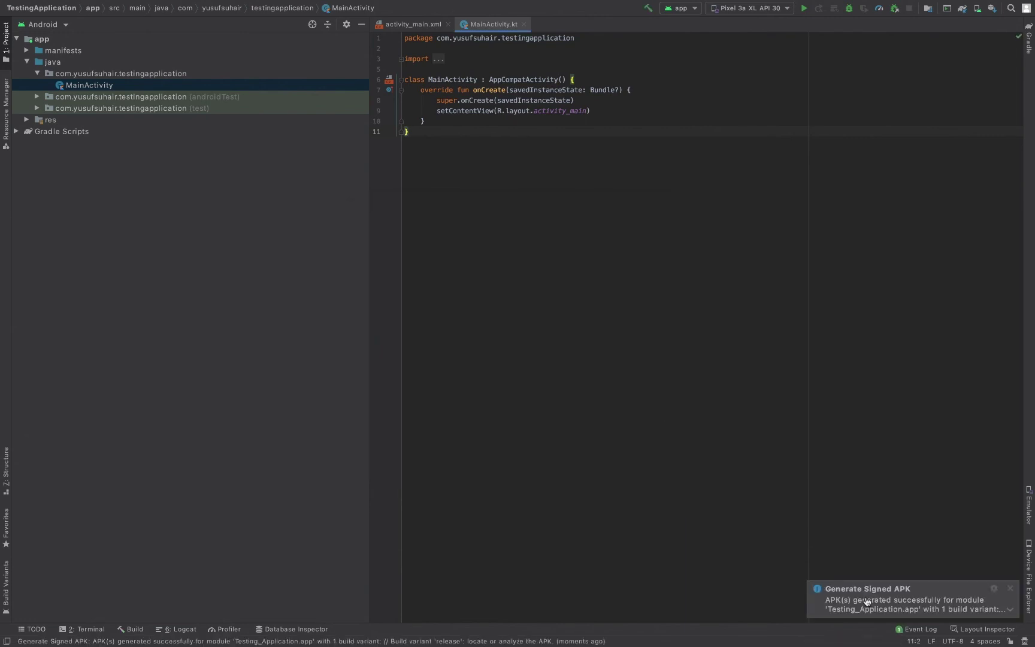
mouse_move(907, 605)
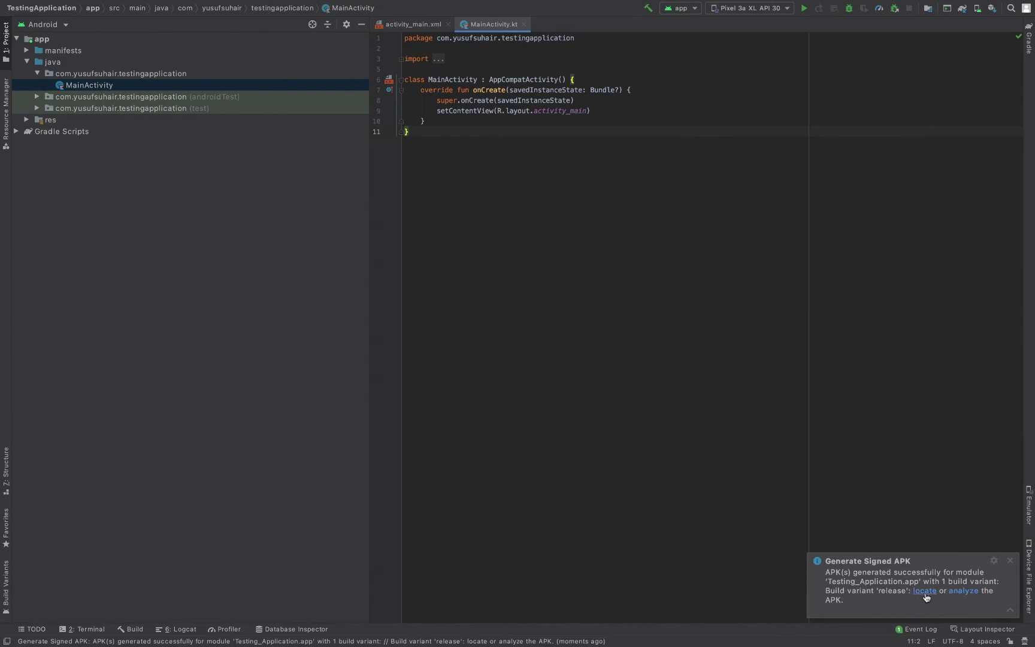
left_click(925, 591)
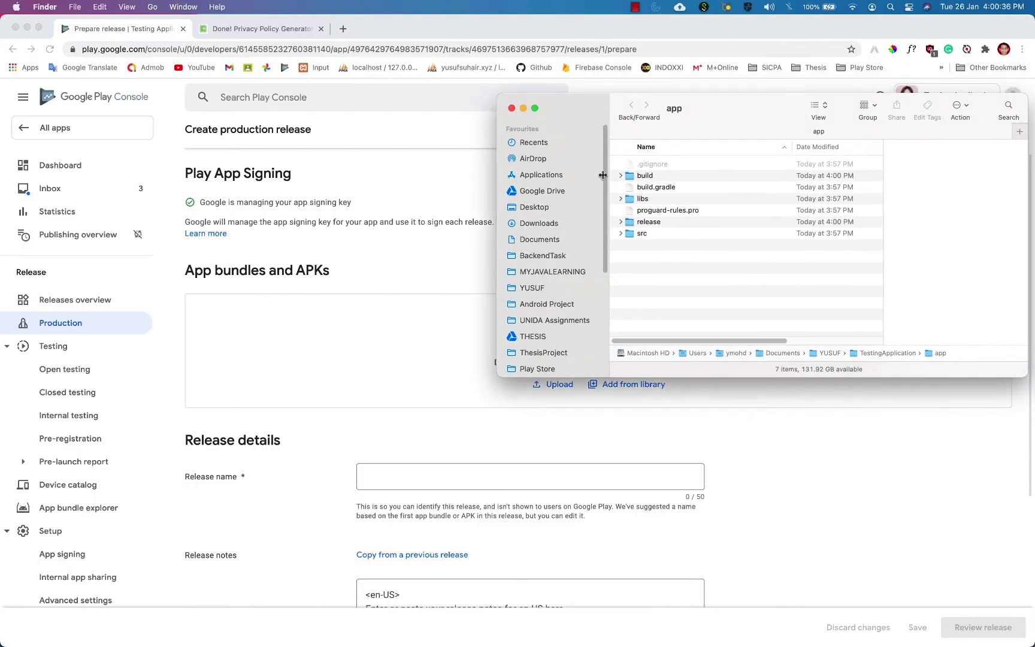
Drag app-release.apk from the release folder onto the App bundles and APKs drop area.
left_click(657, 234)
key("Up")
key("Right")
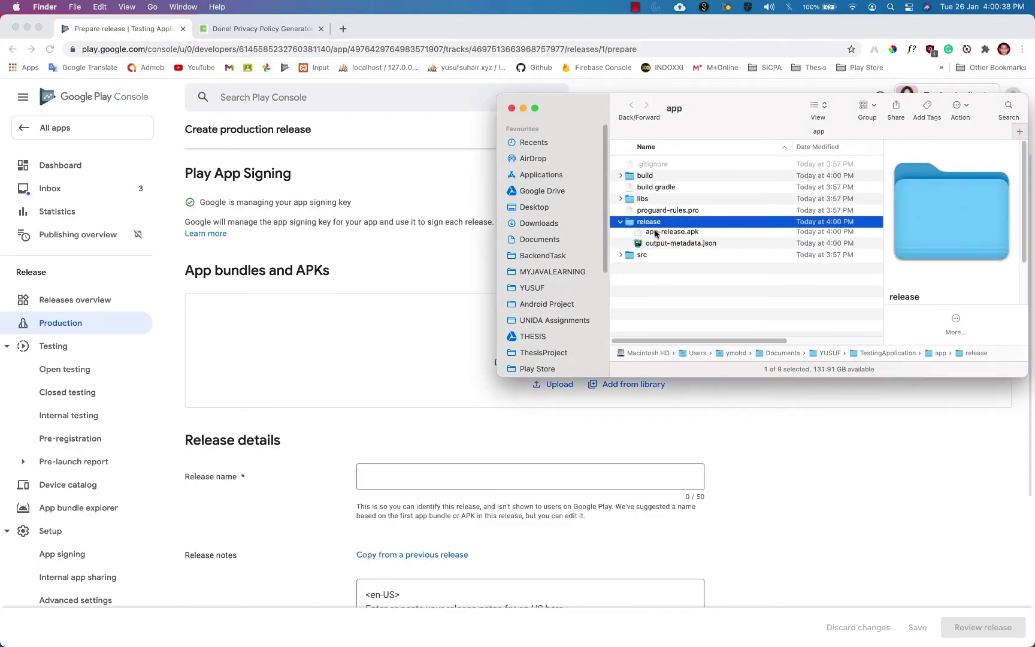
key("super+Down")
left_click(683, 167)
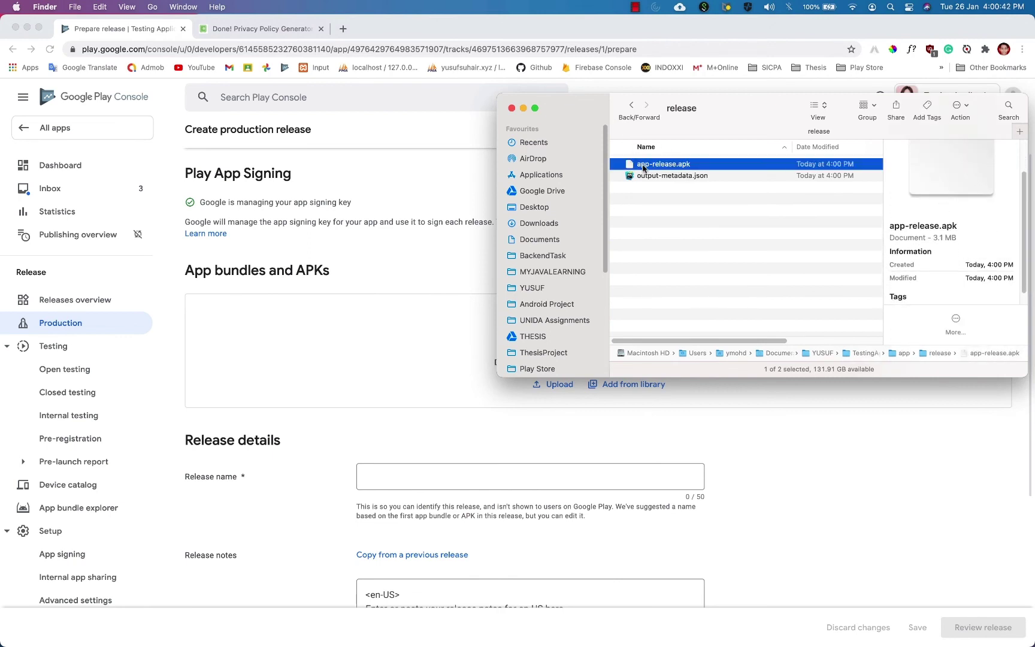
left_click_drag(644, 165, 364, 365)
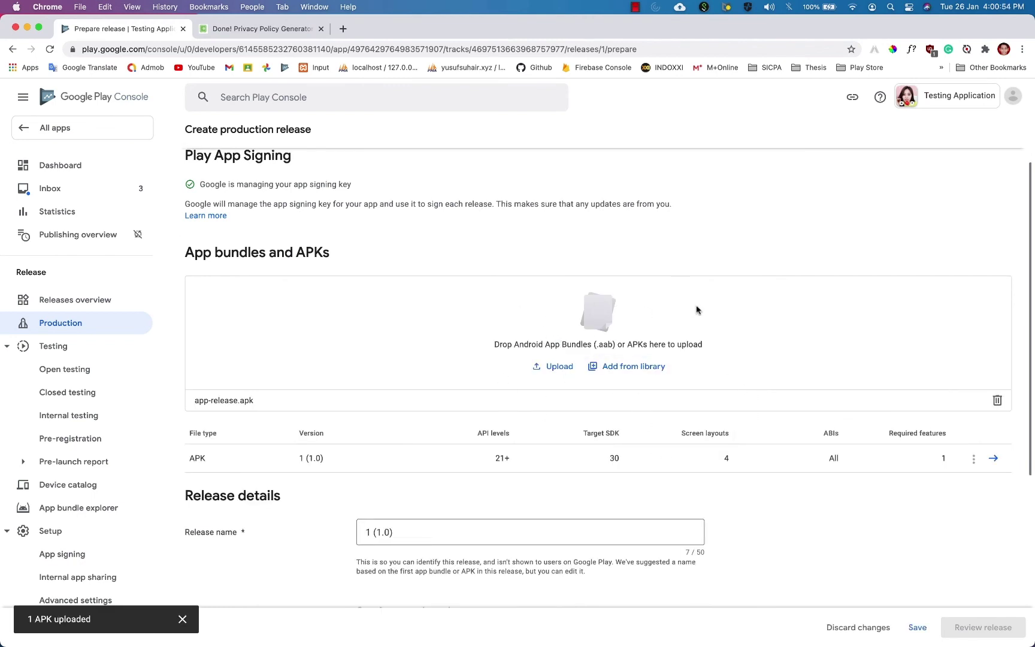
Write three en-US release notes: '1. Official release.', '2. Do not', '3. And to like my video'.
scroll(481, 333, "down", 1)
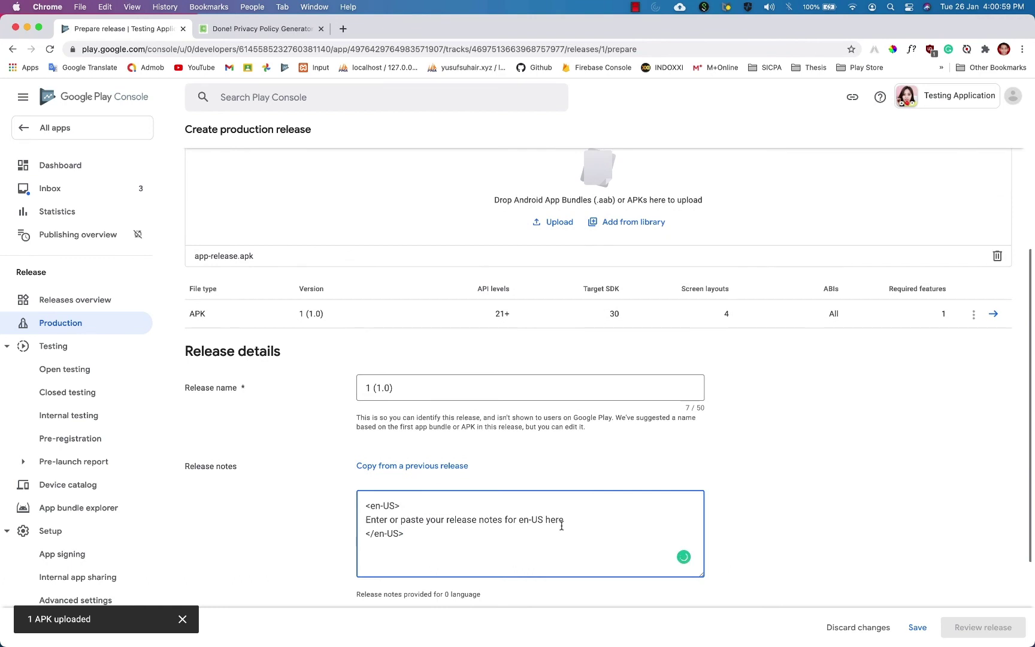
triple_click(403, 519)
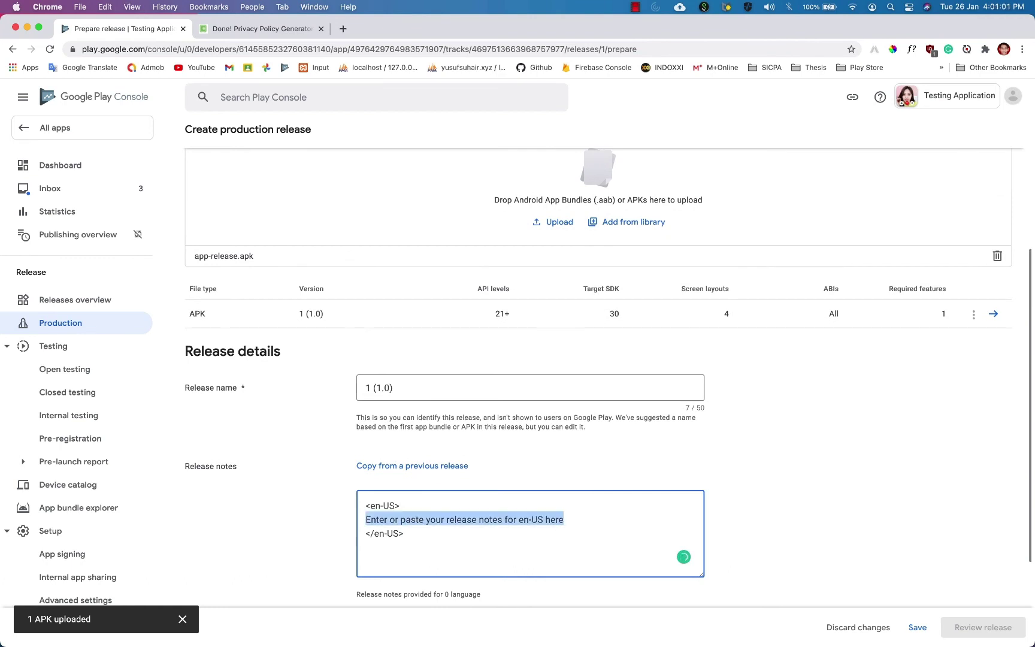
type("1. Release")
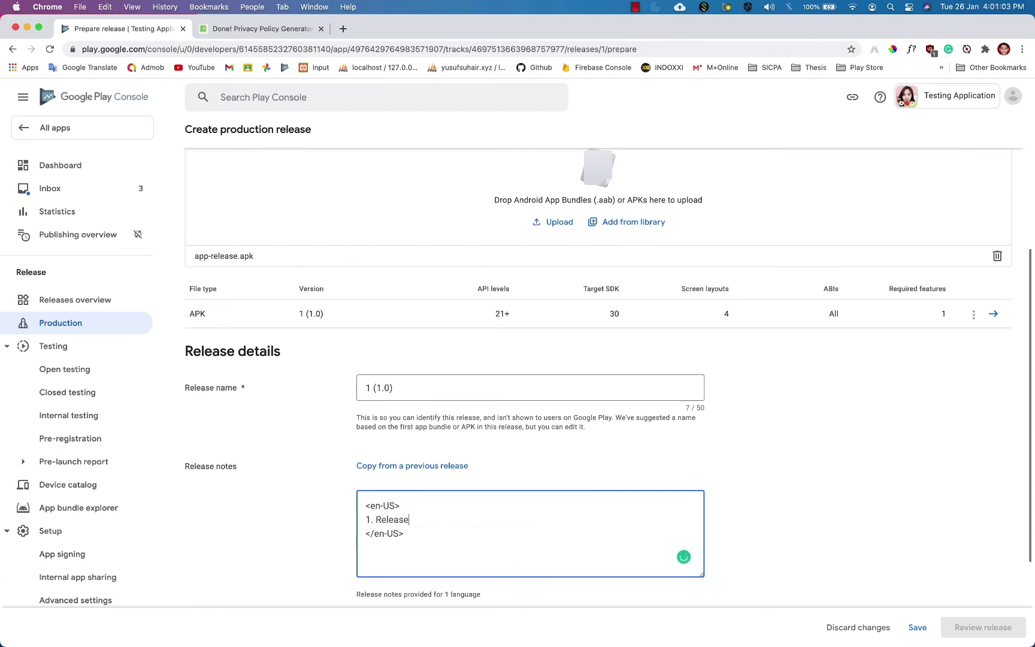
key("super+z")
key("super+shift+z")
key("super+z")
key("super+shift+z")
key("super+shift+z")
type("Official release.")
key("Return")
type("2. D")
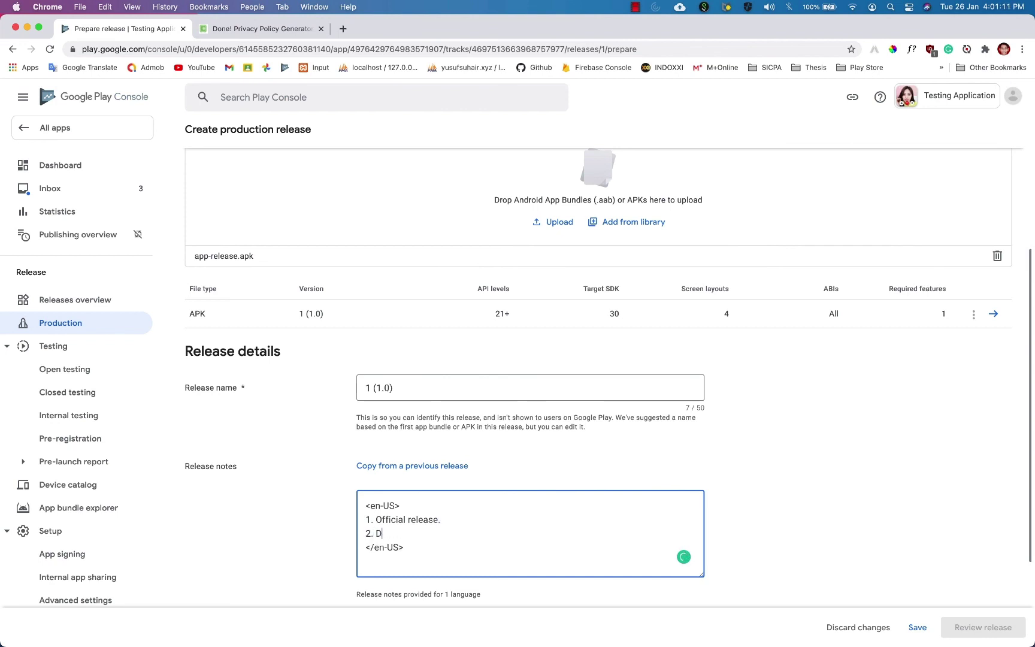
type("o not forget to subscribe to my channel.")
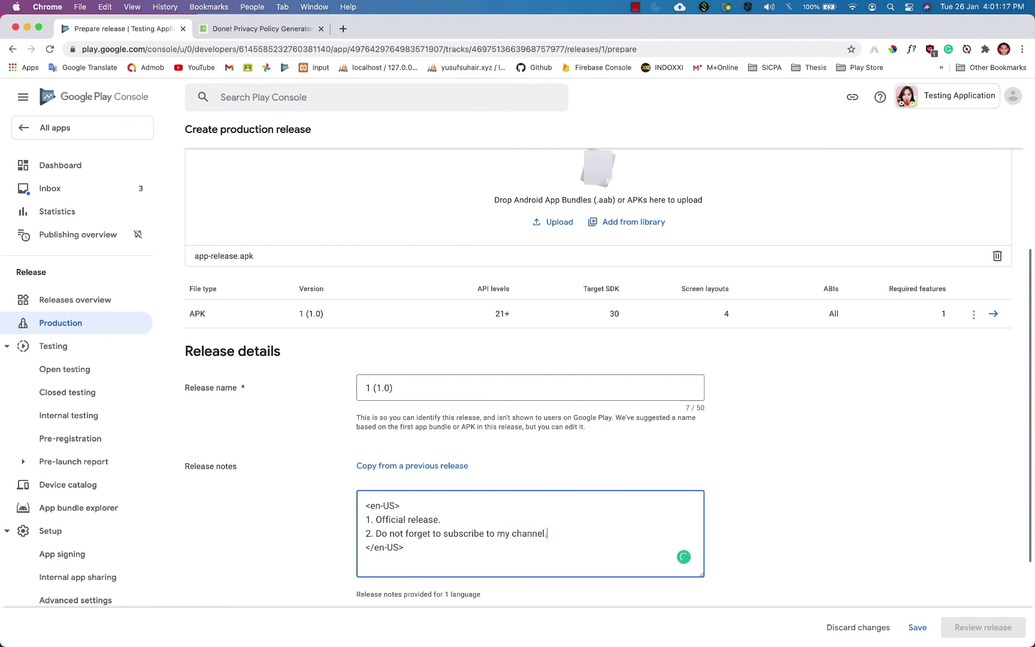
key("Return")
type("3. And to like my videos.")
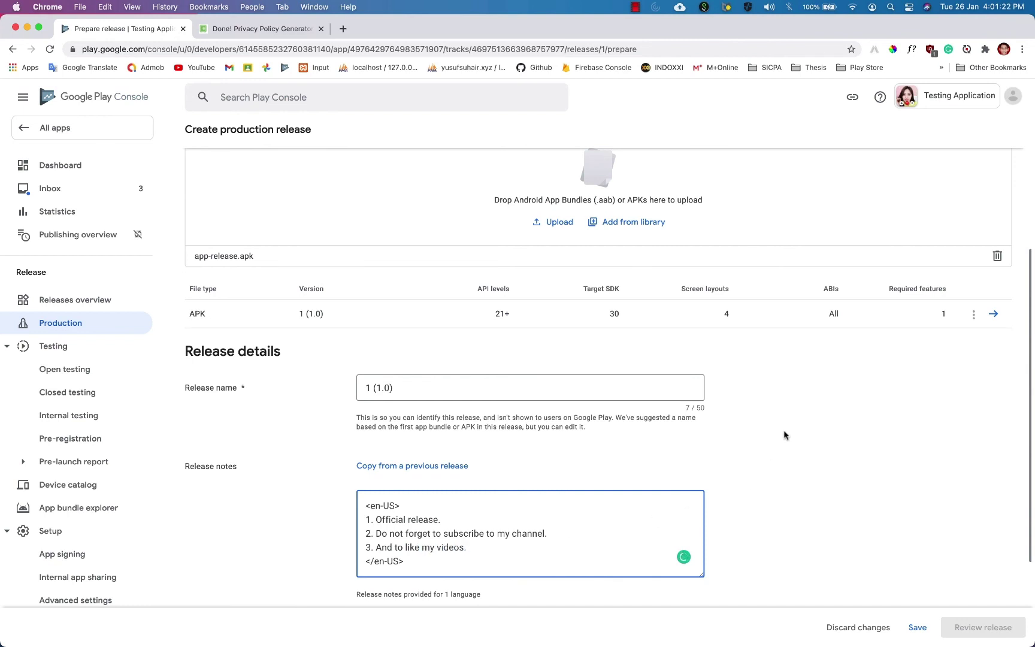
Save the production release draft for version 1 (1.0).
scroll(814, 491, "down", 3)
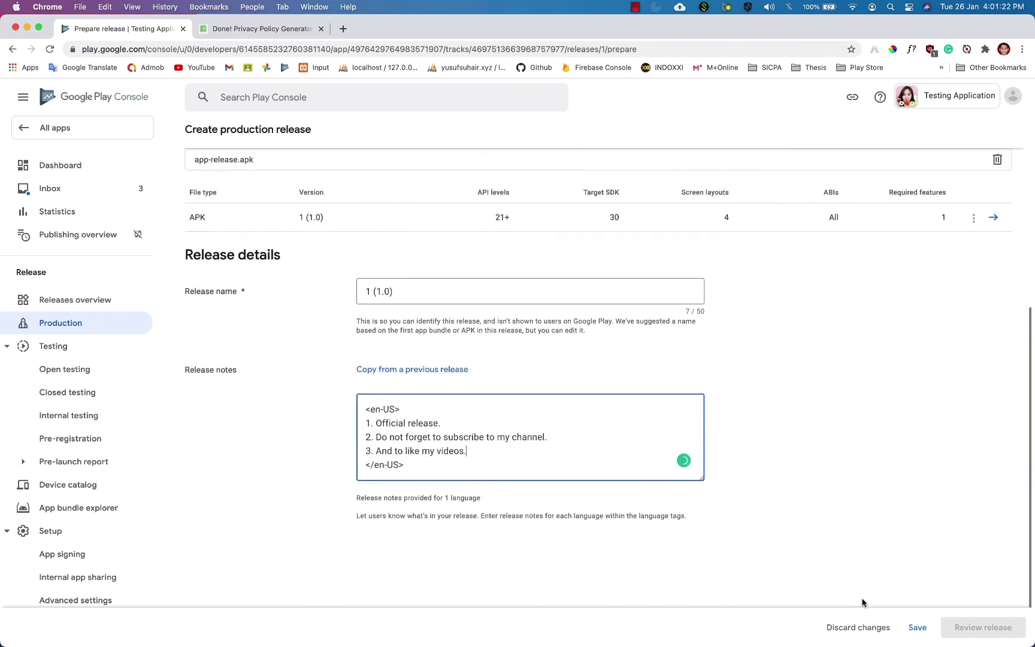
left_click(918, 627)
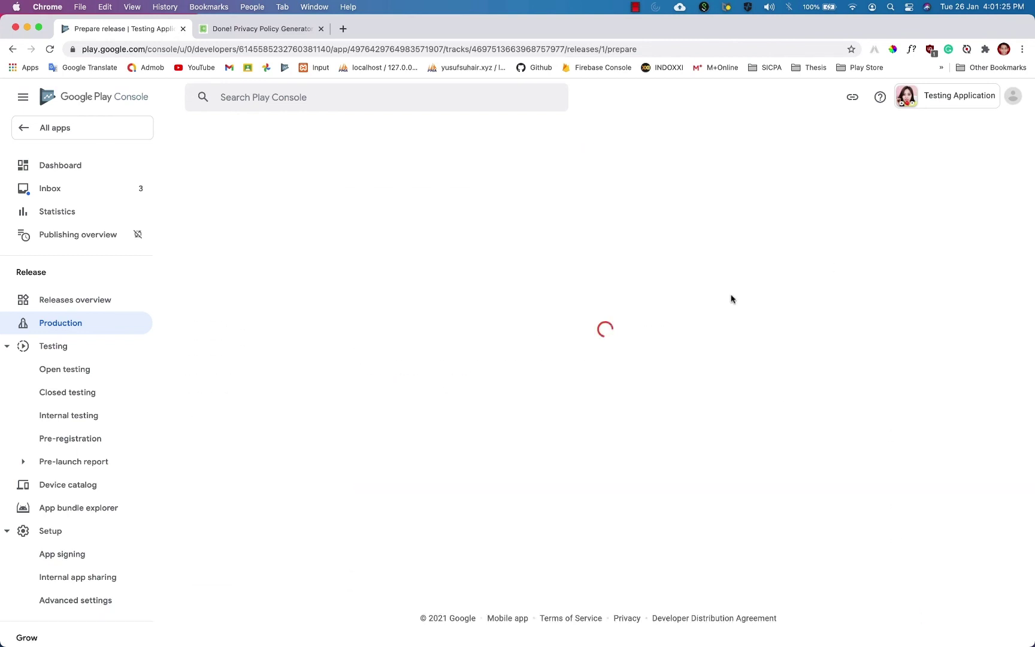
scroll(659, 340, "down", 5)
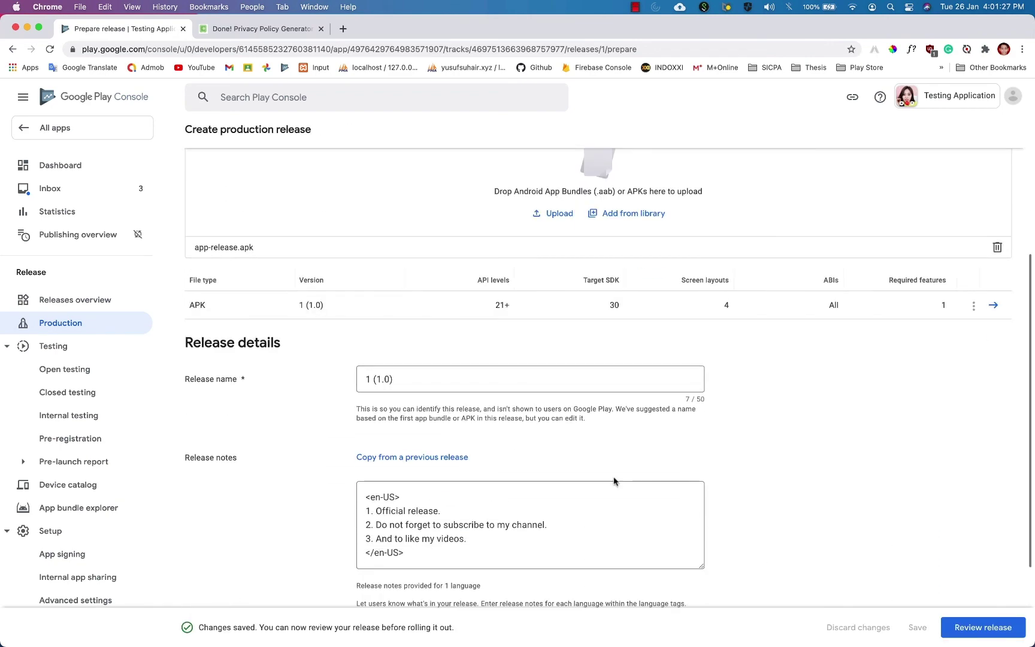
Review the release and expand the single error about no countries or regions selected.
left_click(982, 627)
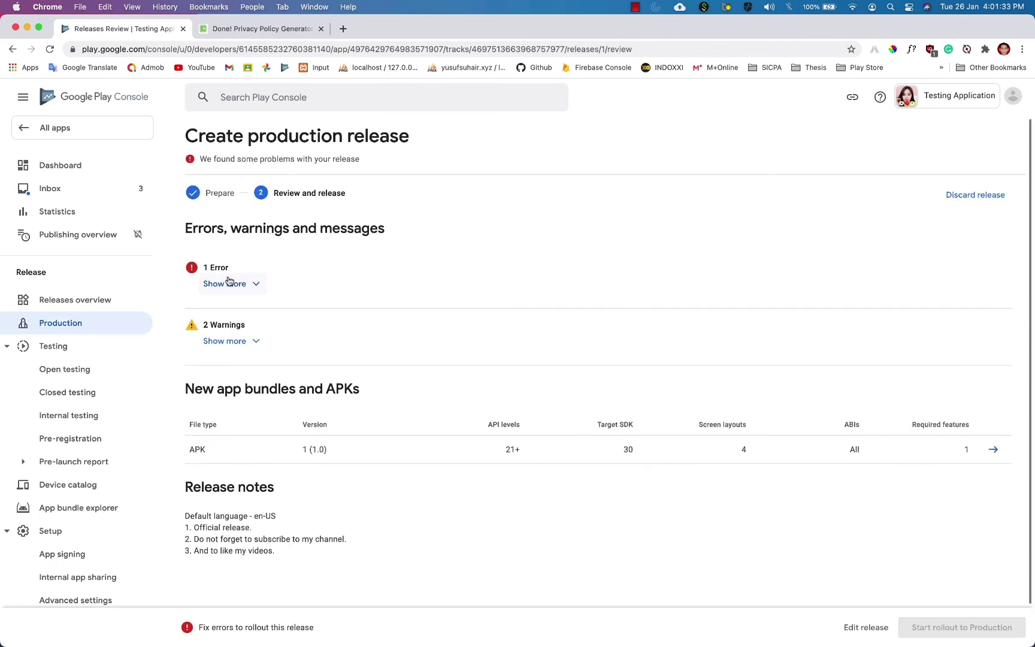
left_click(223, 284)
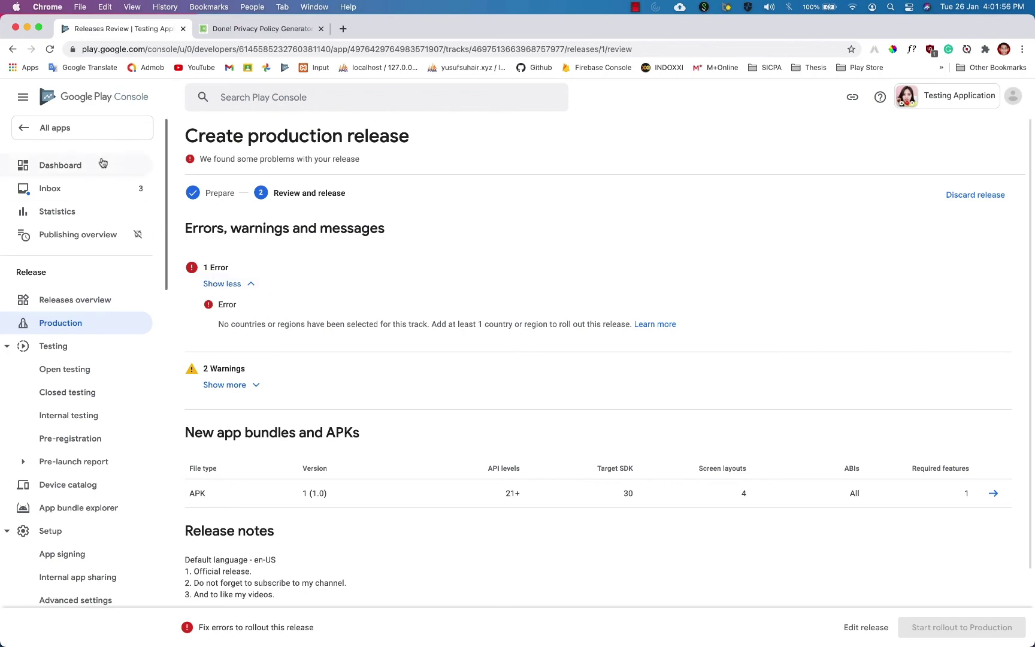
From the Dashboard, open Production's countries and regions setup and begin adding countries.
left_click(87, 170)
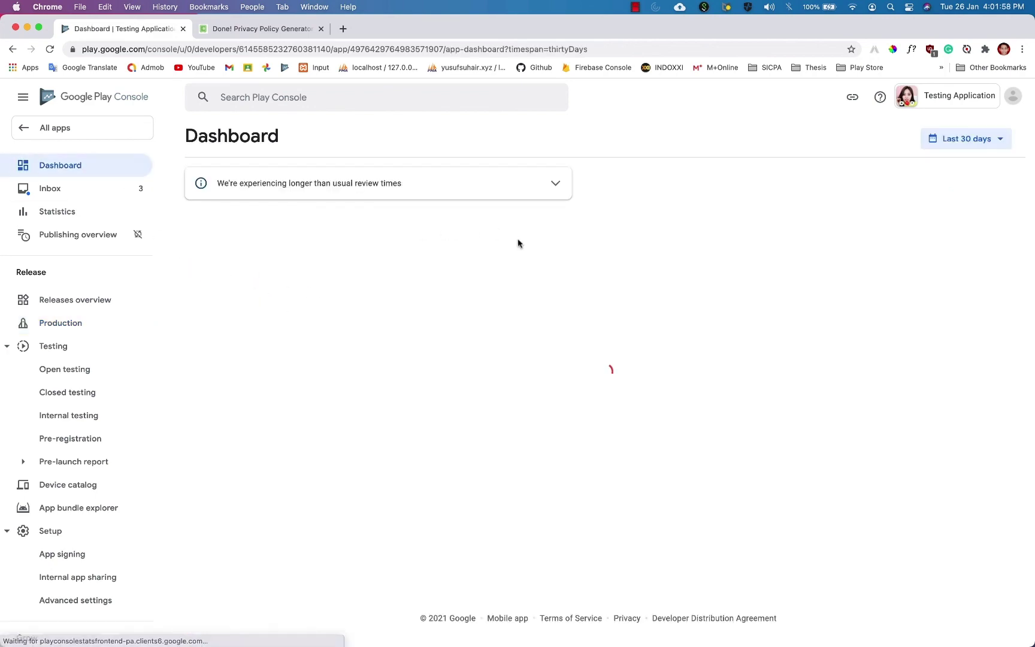
scroll(575, 243, "down", 8)
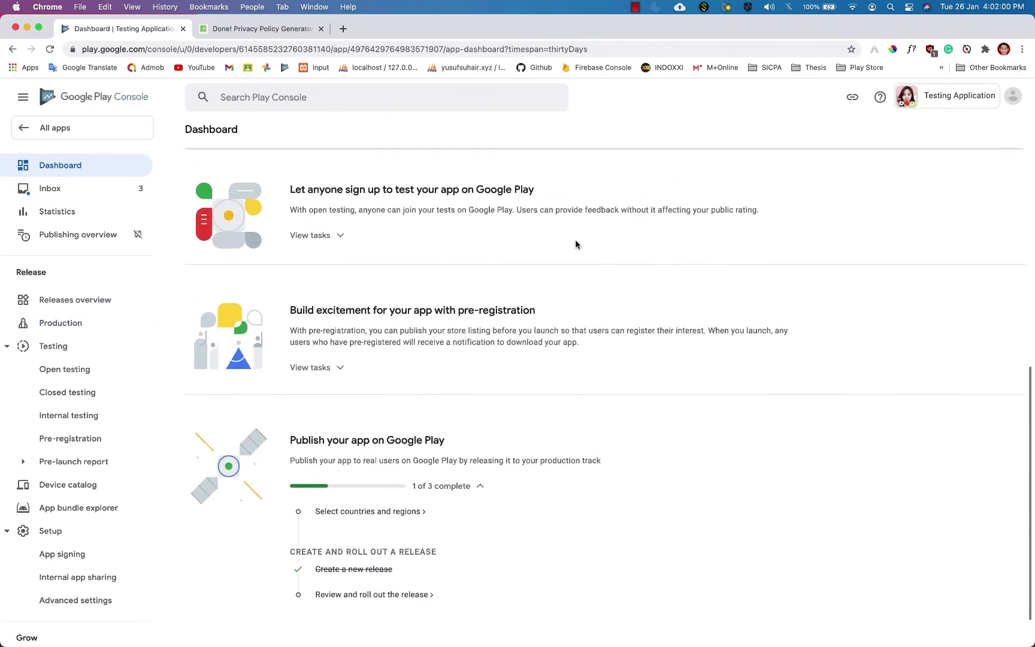
scroll(575, 242, "up", 3)
scroll(575, 242, "down", 4)
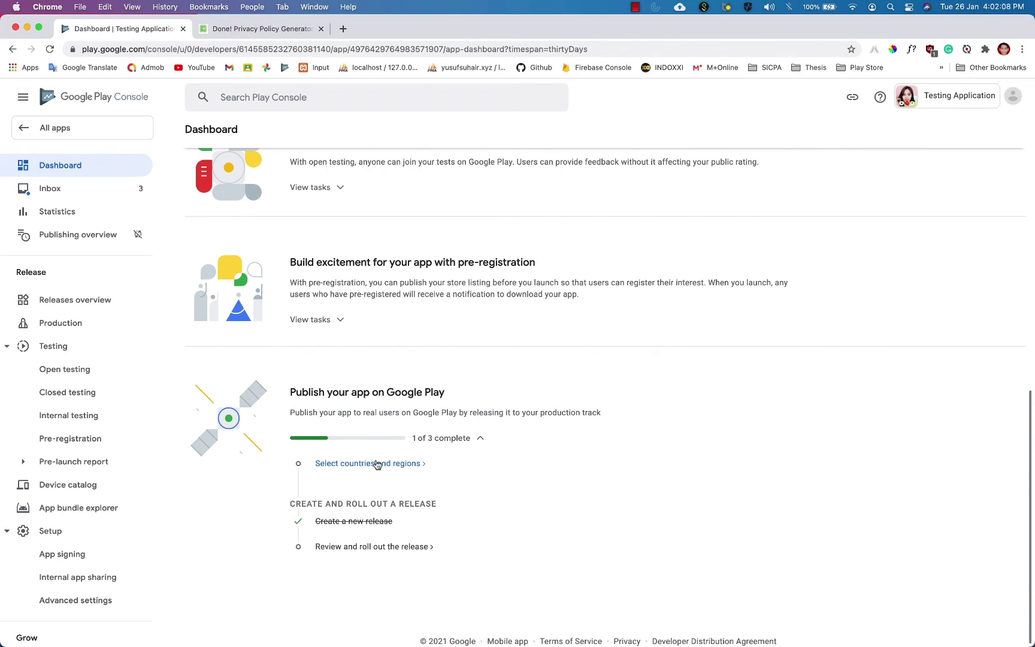
left_click(393, 464)
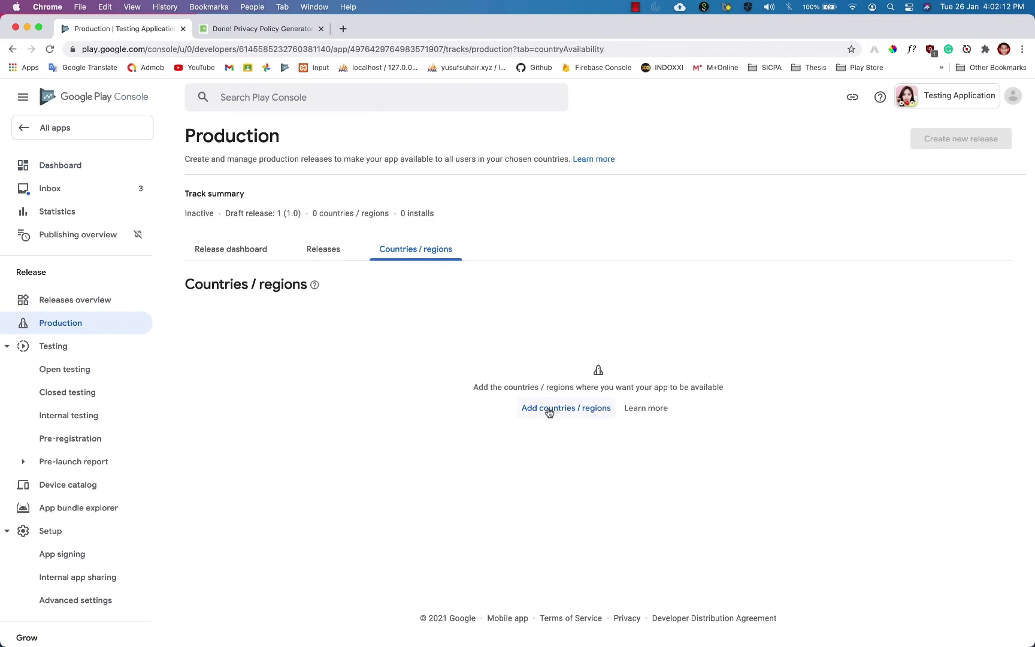
left_click(559, 410)
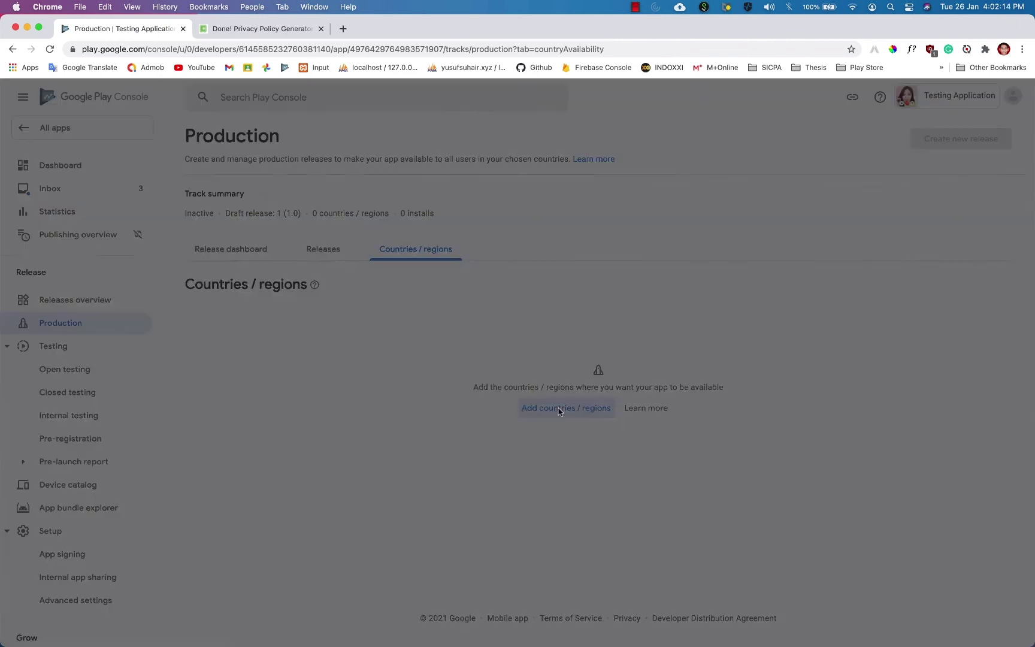
Select all countries except Malaysia and add them, 171 plus Rest of World.
left_click(61, 246)
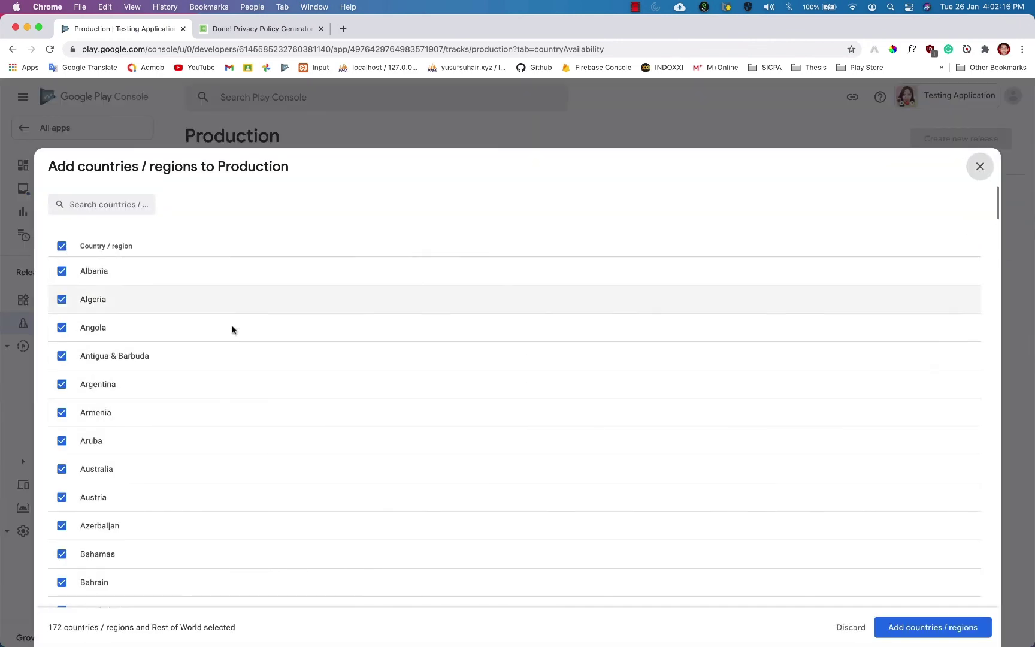
scroll(326, 348, "down", 20)
scroll(326, 349, "up", 20)
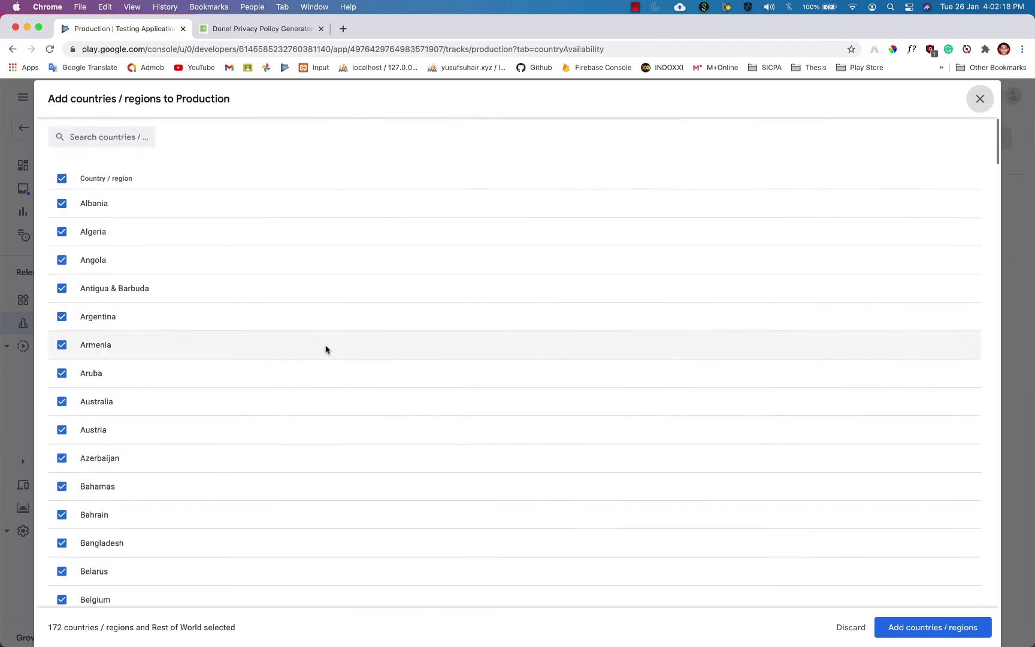
scroll(326, 349, "down", 20)
scroll(326, 348, "down", 5)
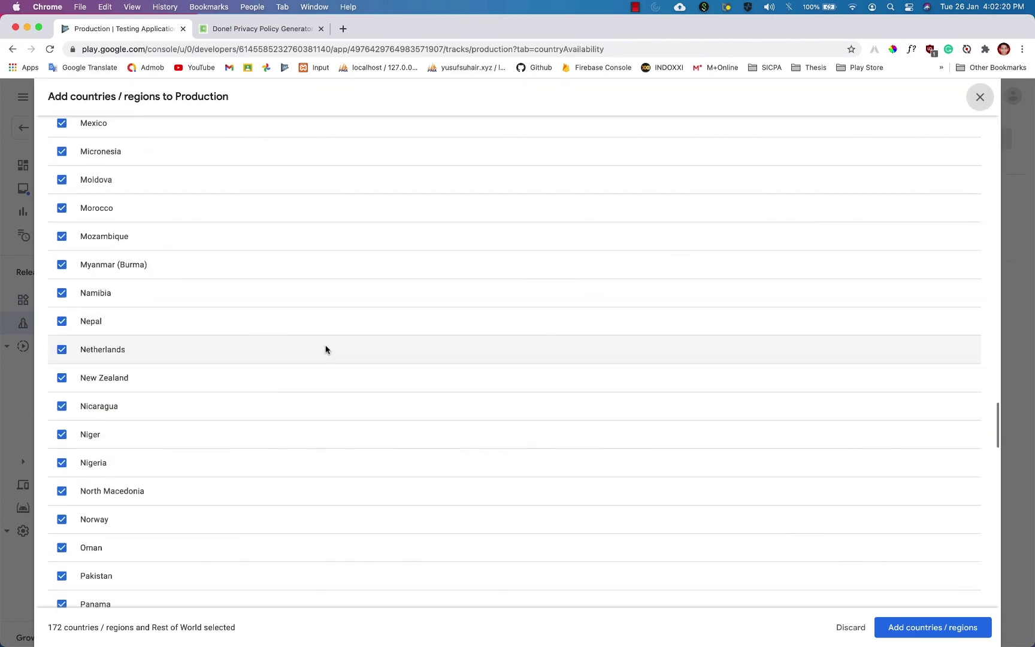
scroll(61, 189, "up", 3)
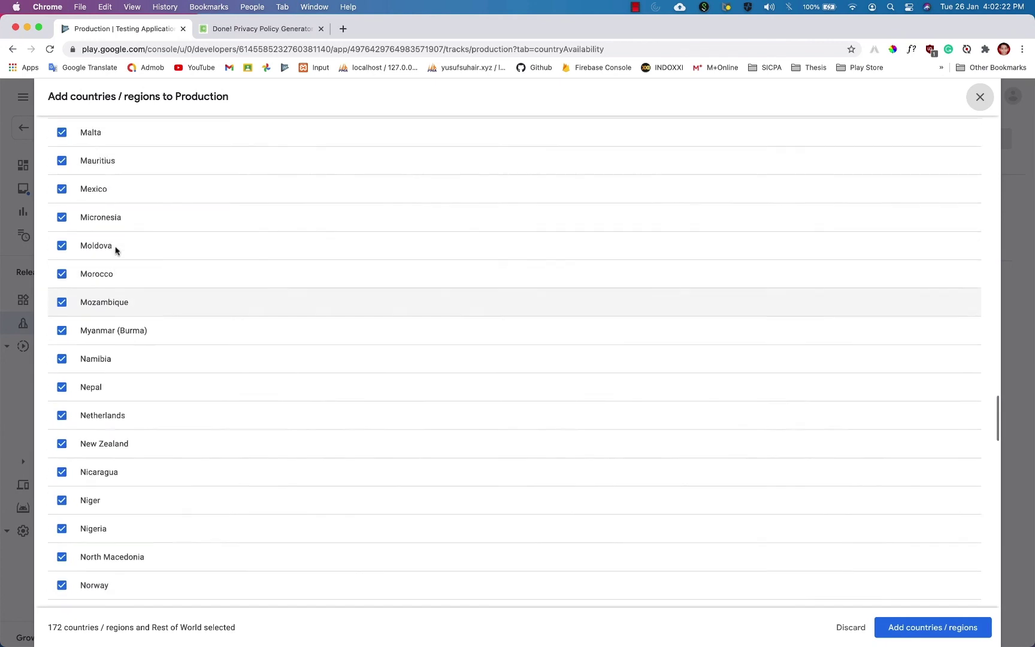
scroll(84, 266, "up", 4)
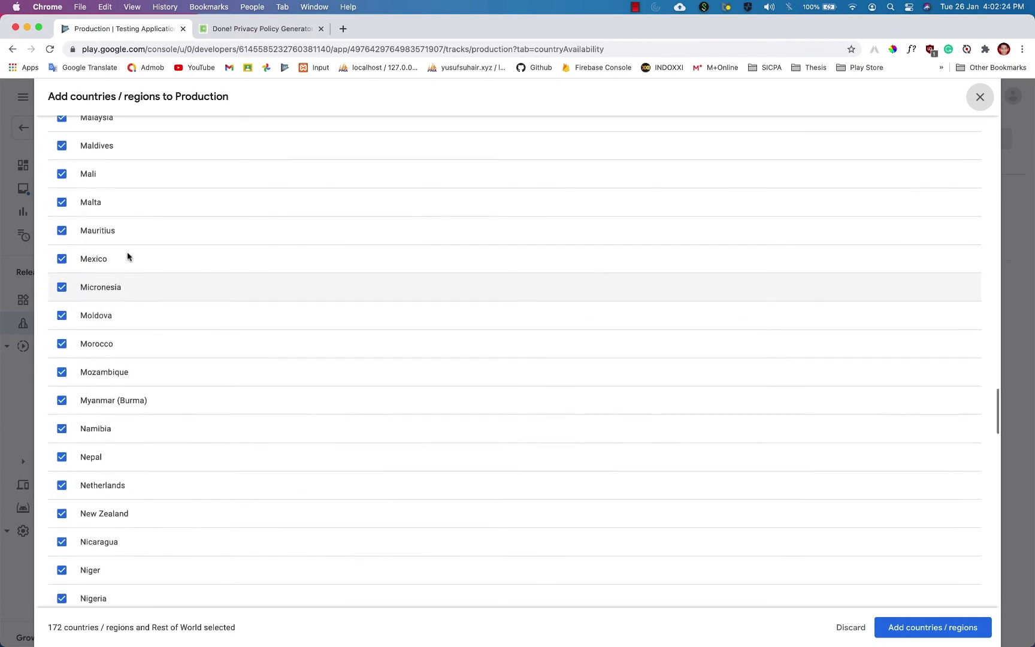
left_click(64, 183)
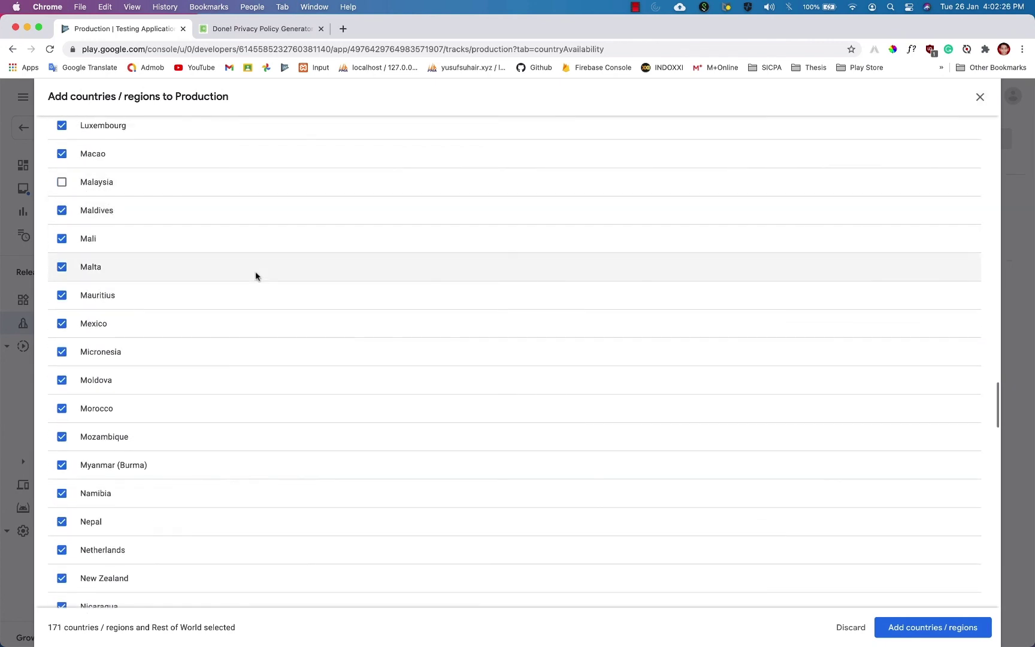
scroll(302, 369, "down", 5)
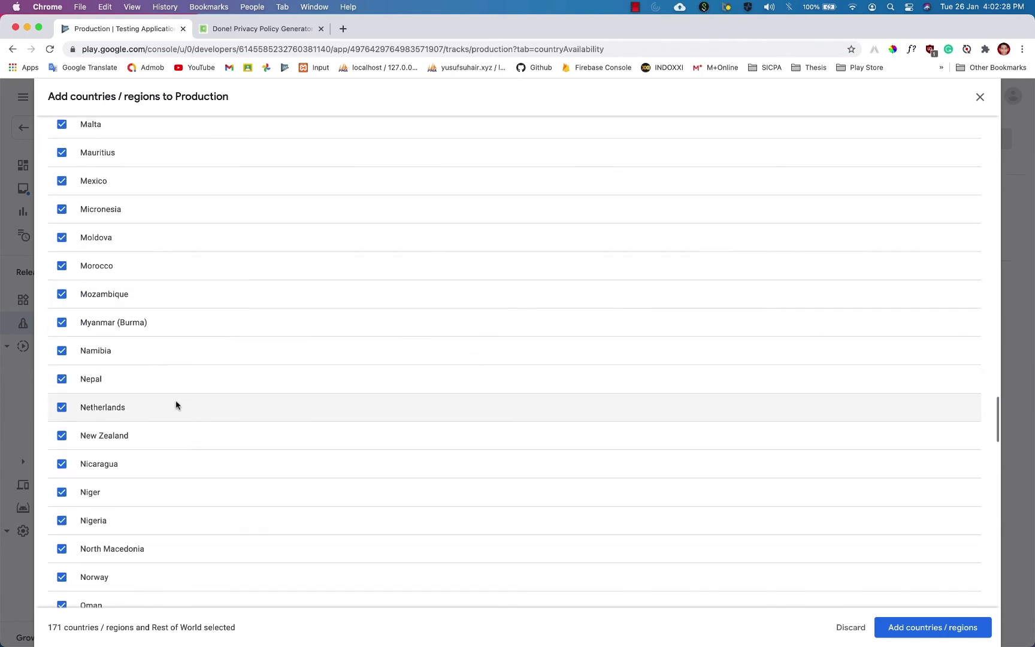
scroll(220, 421, "up", 15)
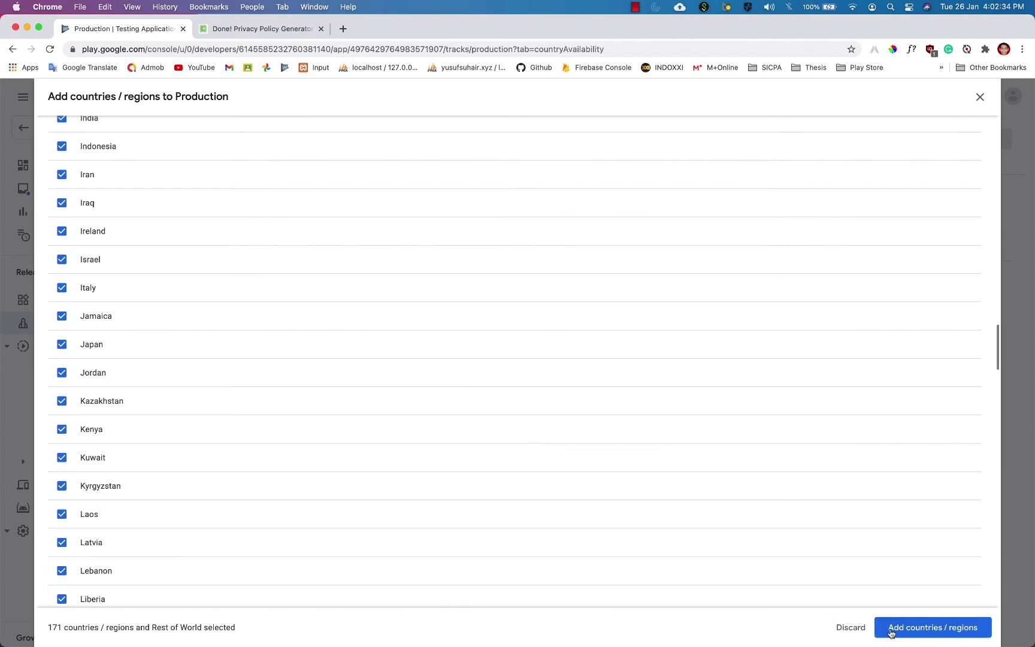
left_click(942, 629)
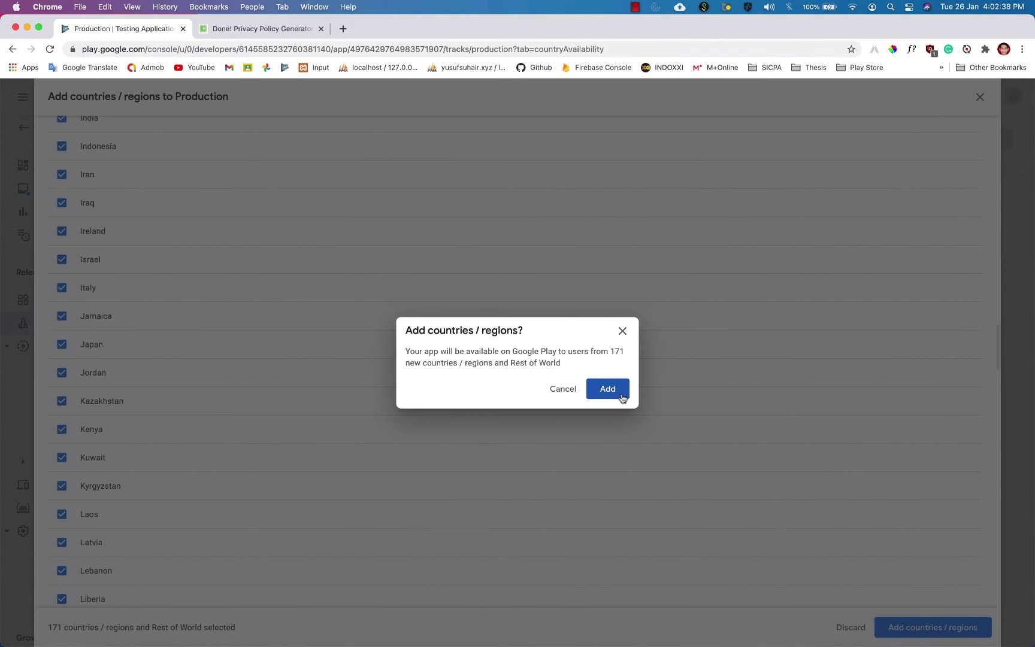
left_click(601, 391)
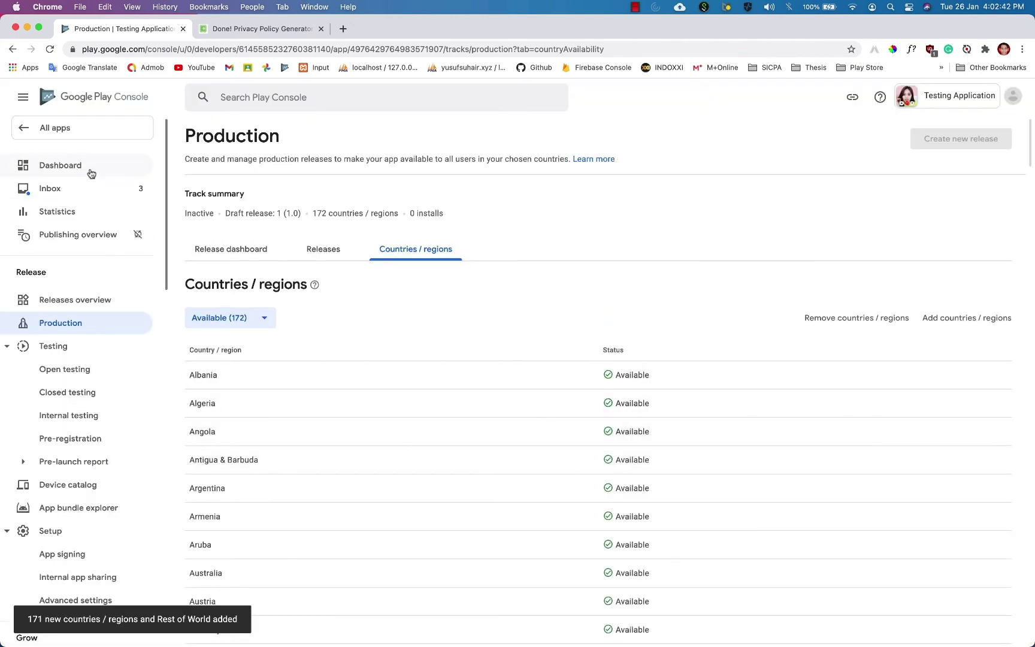
Reopen draft 1 (1.0), check its 2 warnings, and confirm the production rollout.
left_click(339, 252)
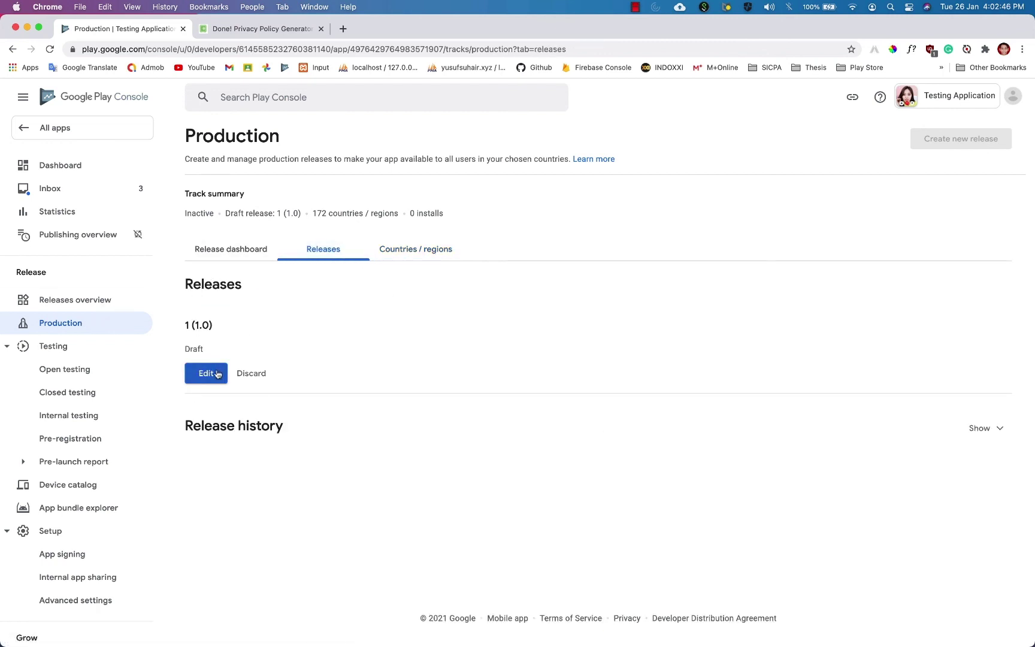
left_click(205, 373)
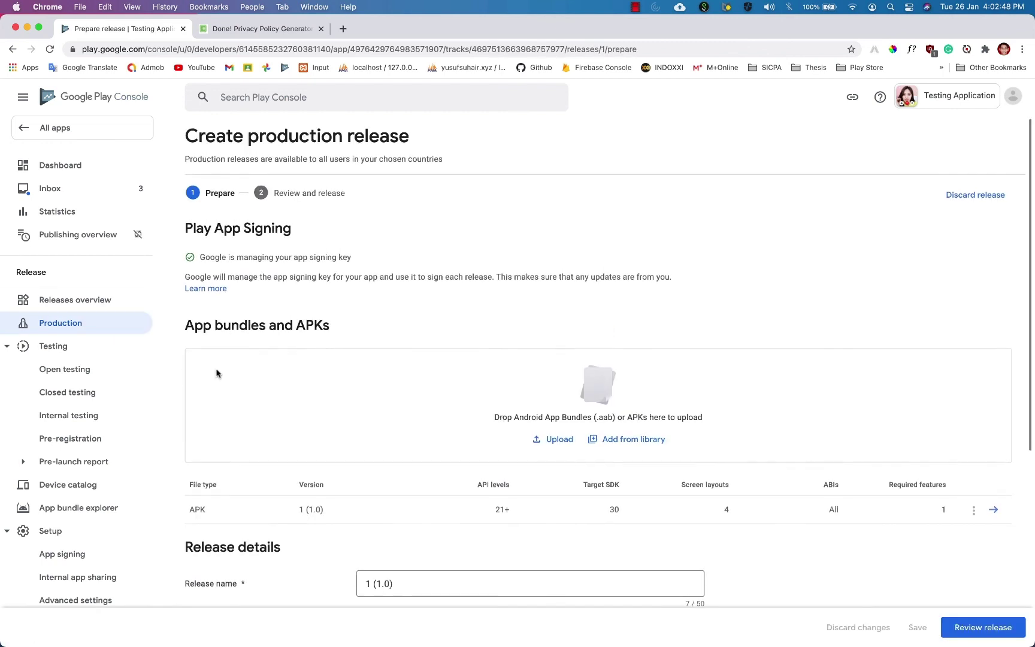
left_click(983, 629)
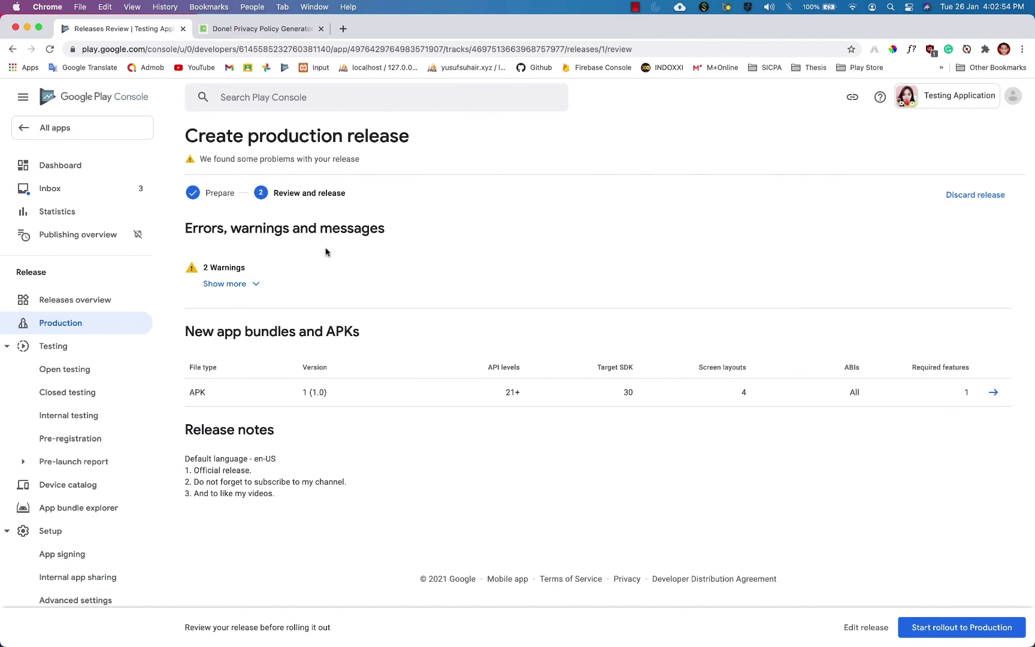
left_click(242, 284)
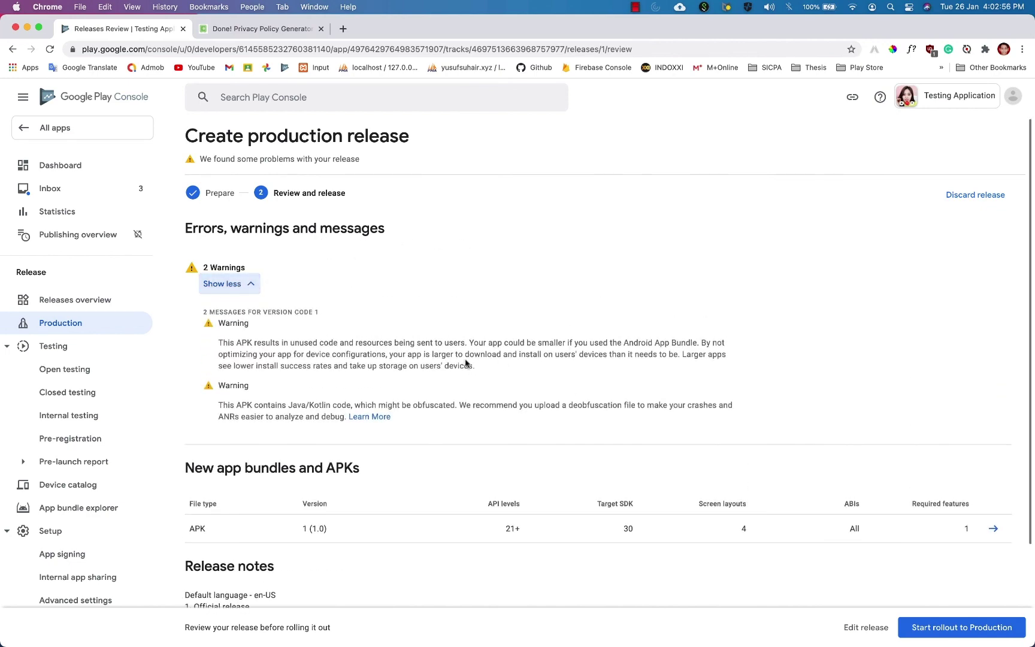
scroll(636, 340, "down", 5)
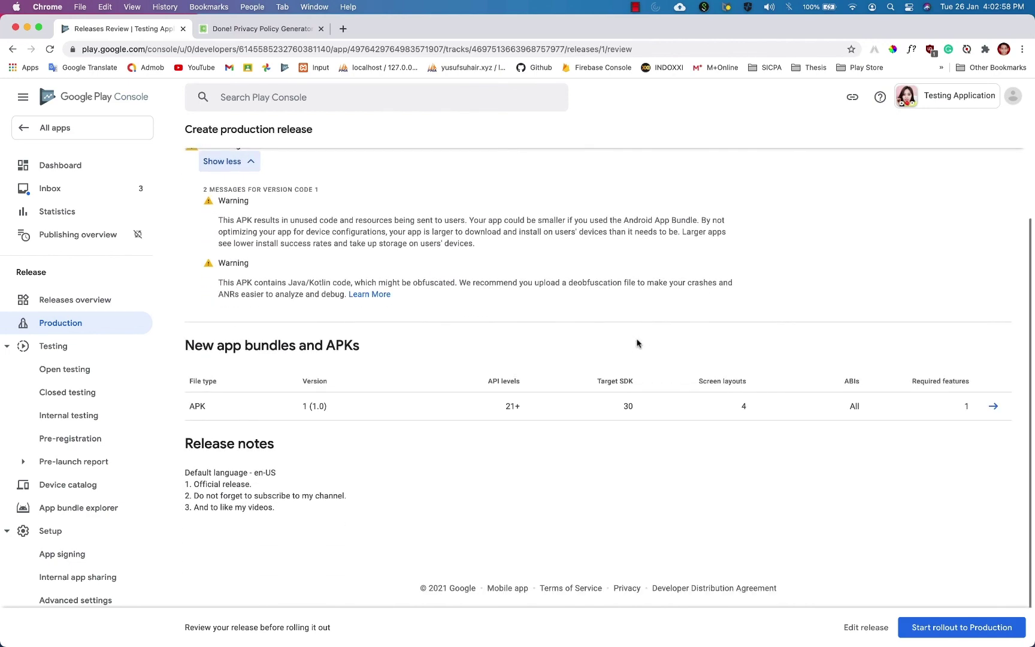
left_click(970, 631)
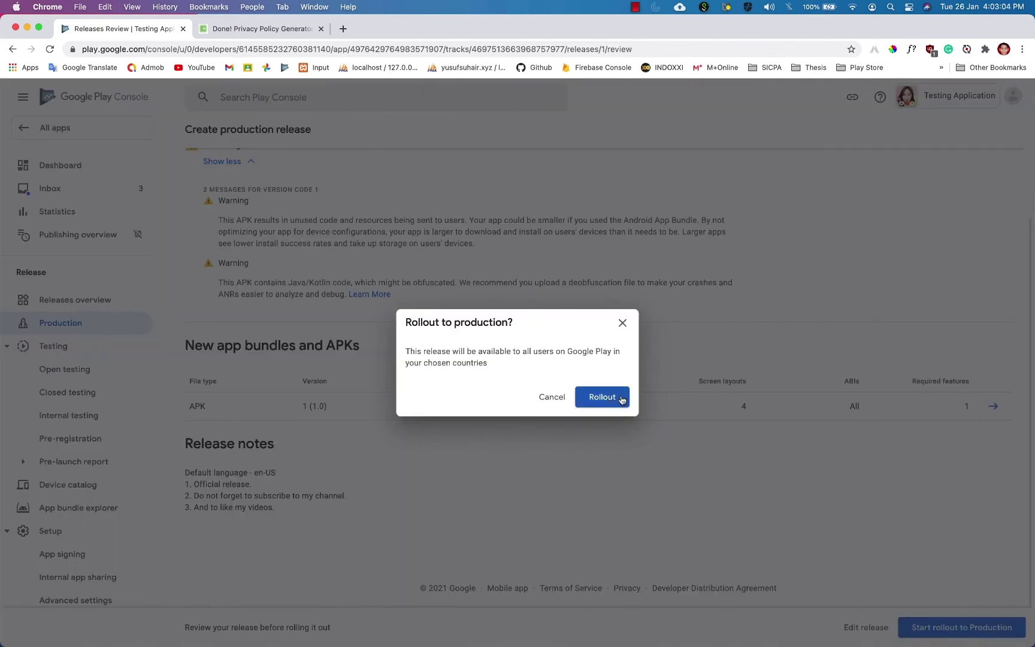
left_click(602, 397)
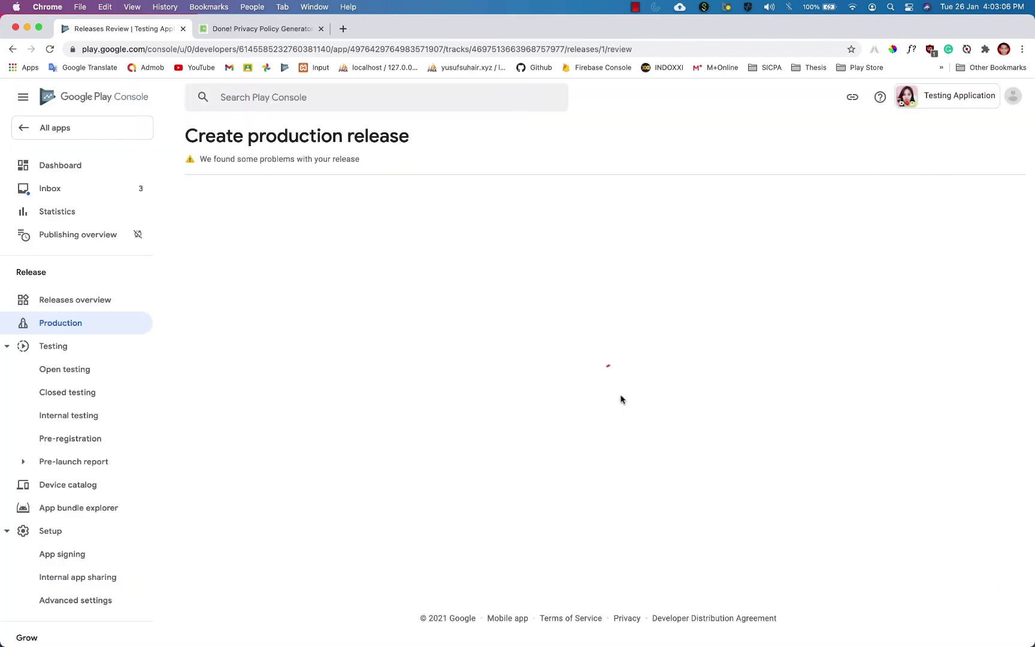